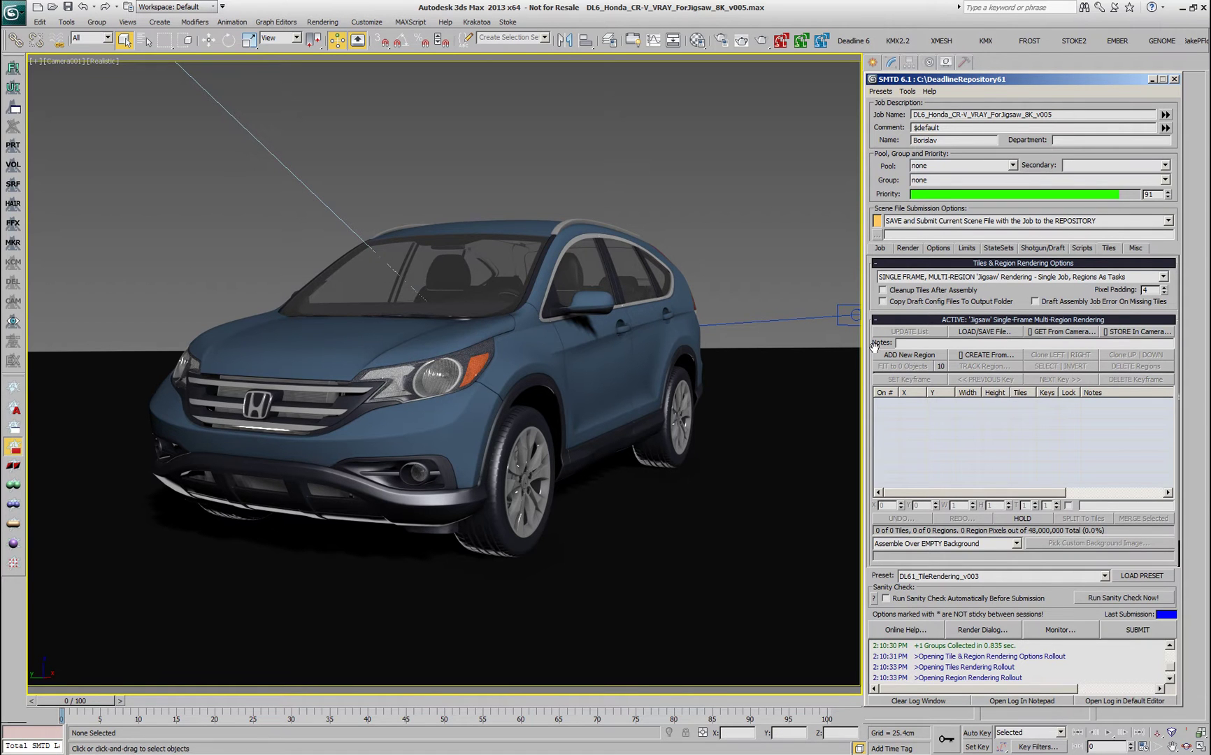
Add a new full-frame render region and divide it into 4x3 tiles.
click(897, 356)
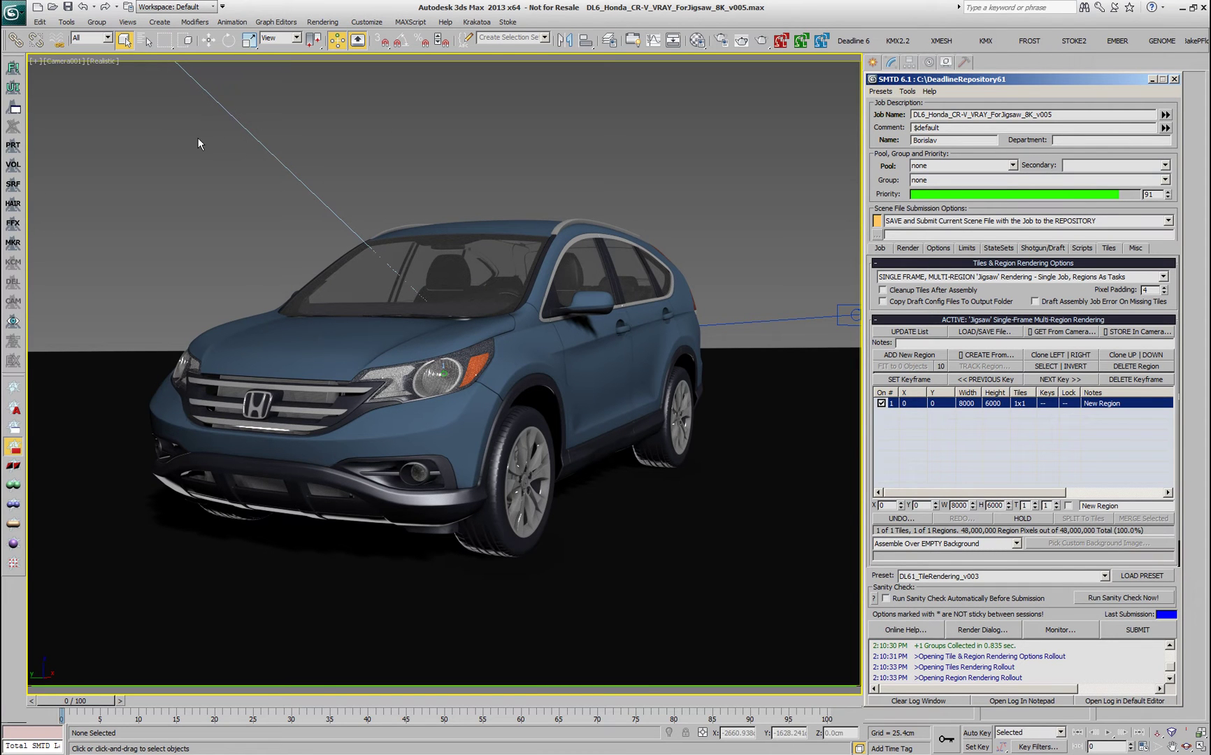
click(1036, 503)
click(1035, 503)
click(1036, 503)
click(1057, 502)
click(1057, 503)
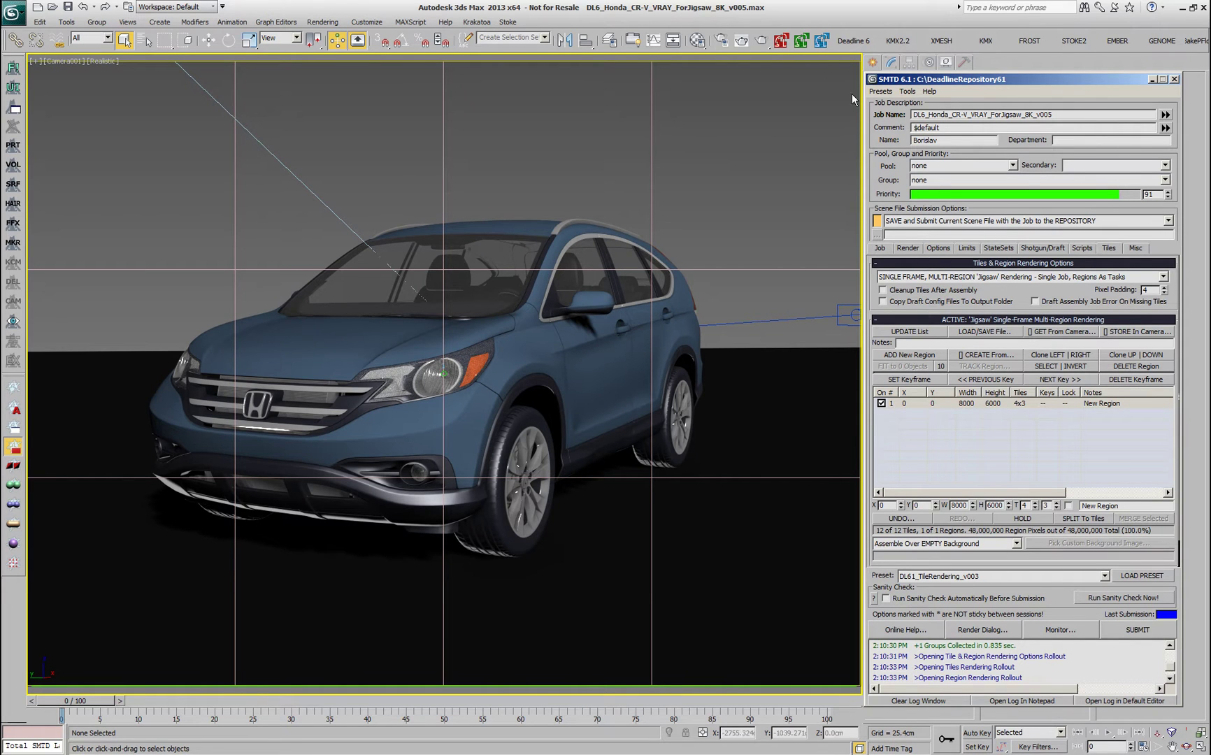
Set the render output size to 800x600 in the render setup and update the Jigsaw region list to match.
click(720, 40)
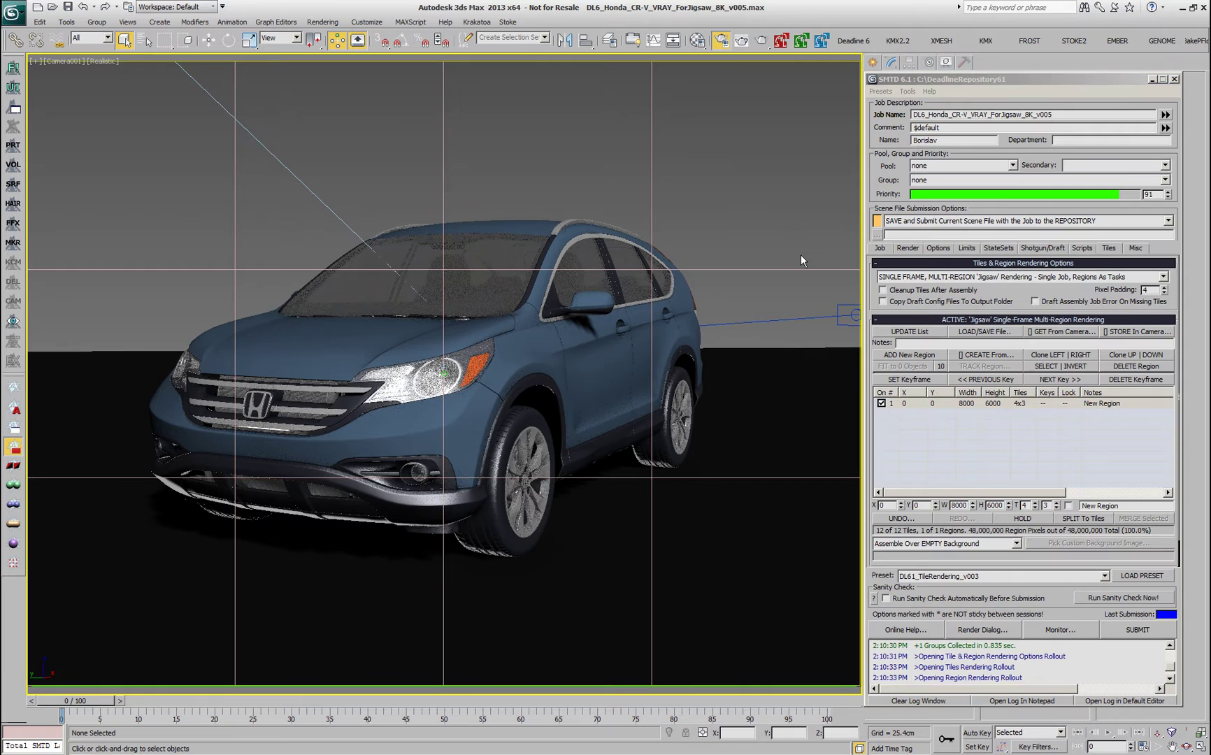
key(F10)
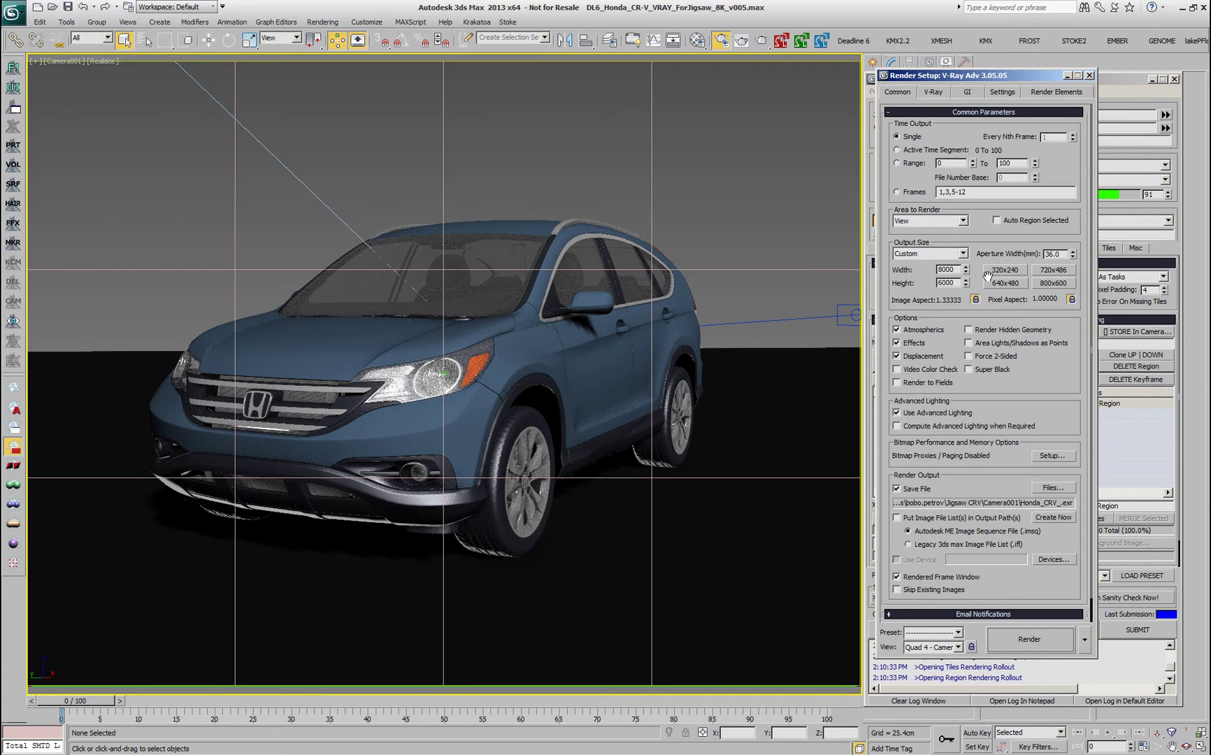
click(1060, 284)
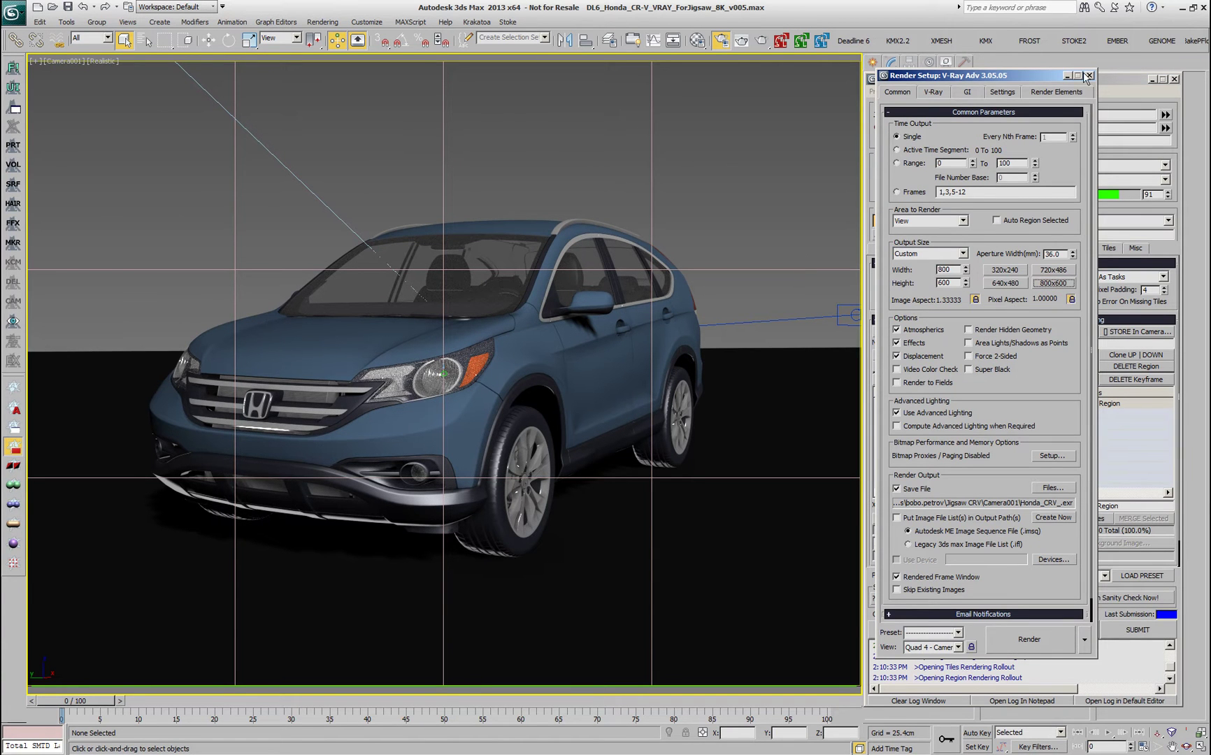
click(1087, 75)
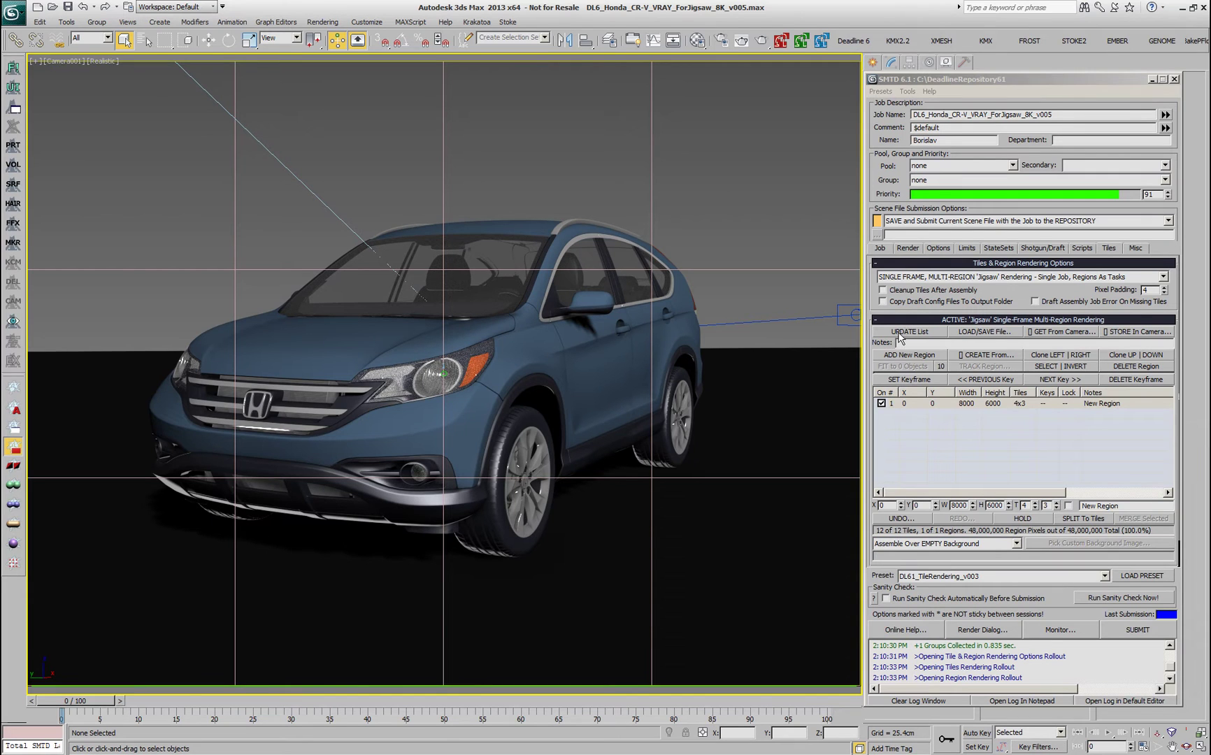
click(899, 336)
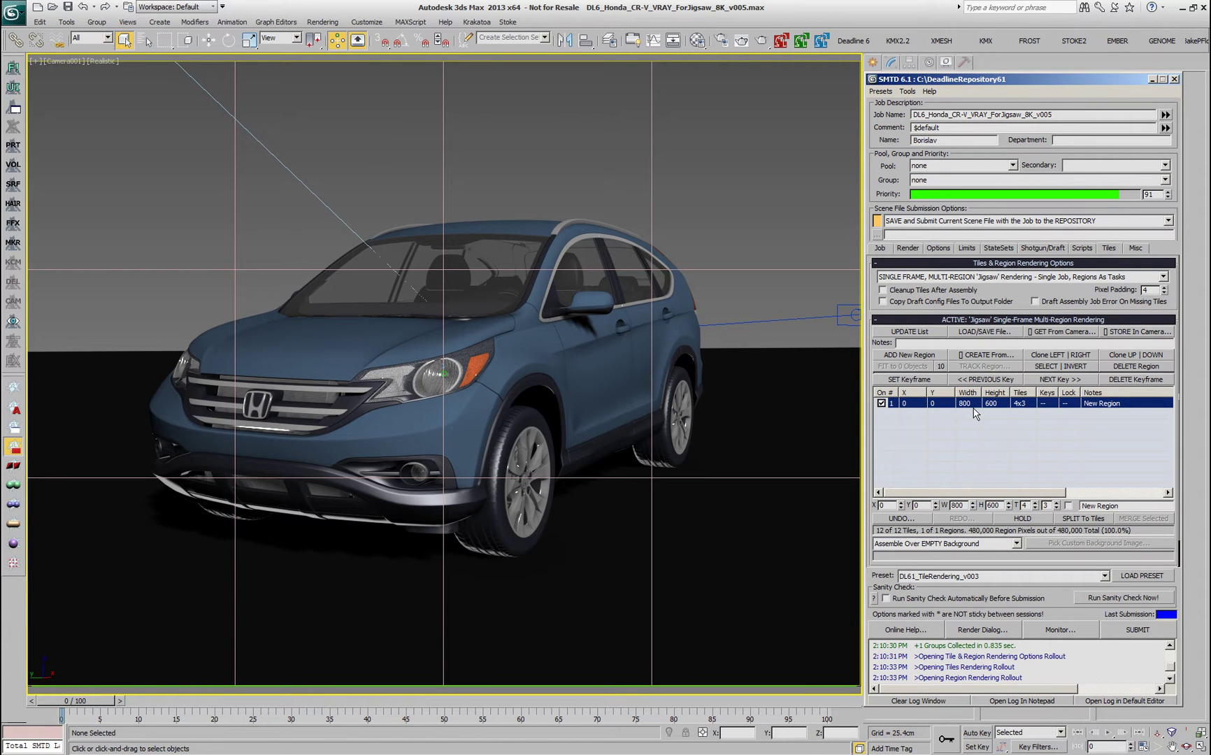
Undo the tiled region, select the car's near side mirror and try a new region fitted around it.
click(902, 519)
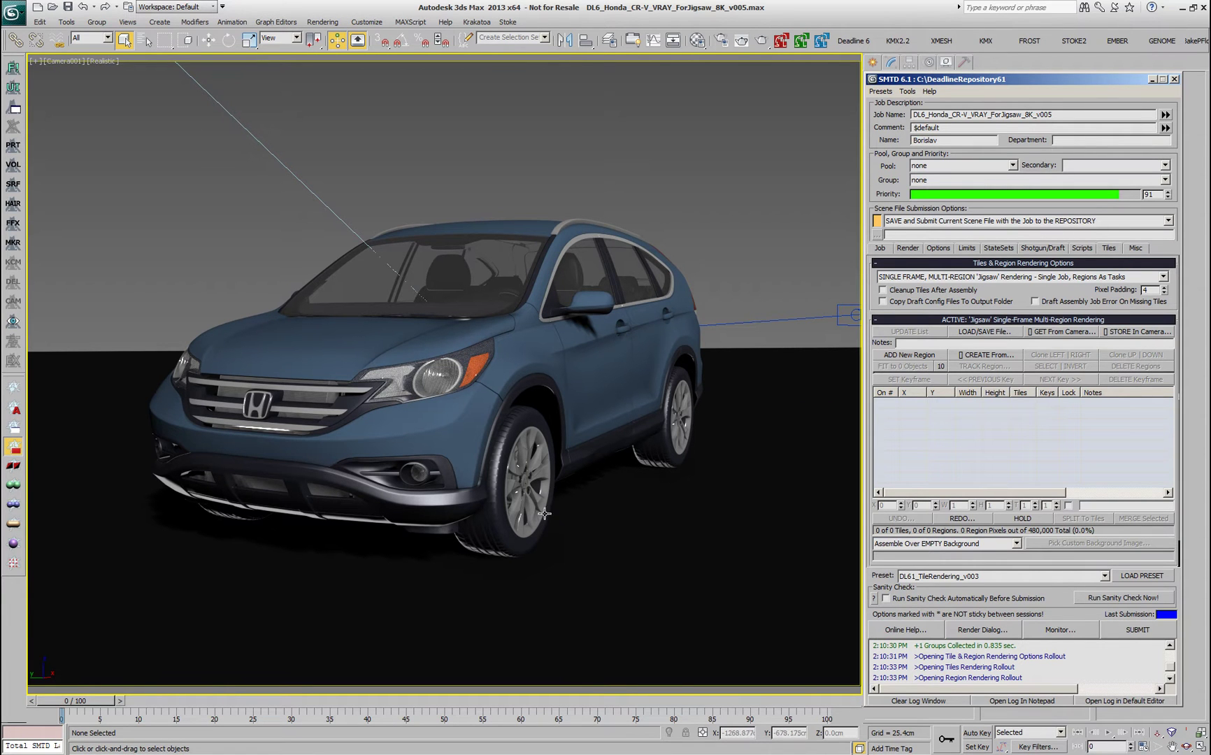
click(588, 302)
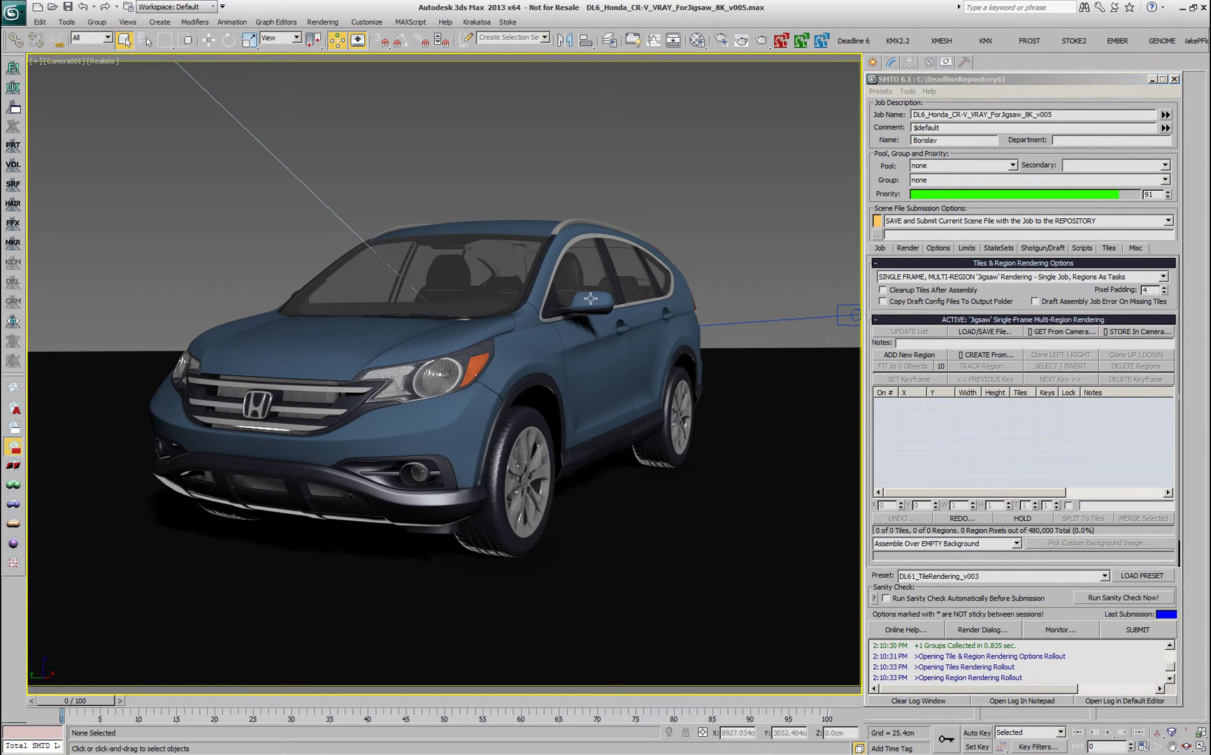
click(895, 366)
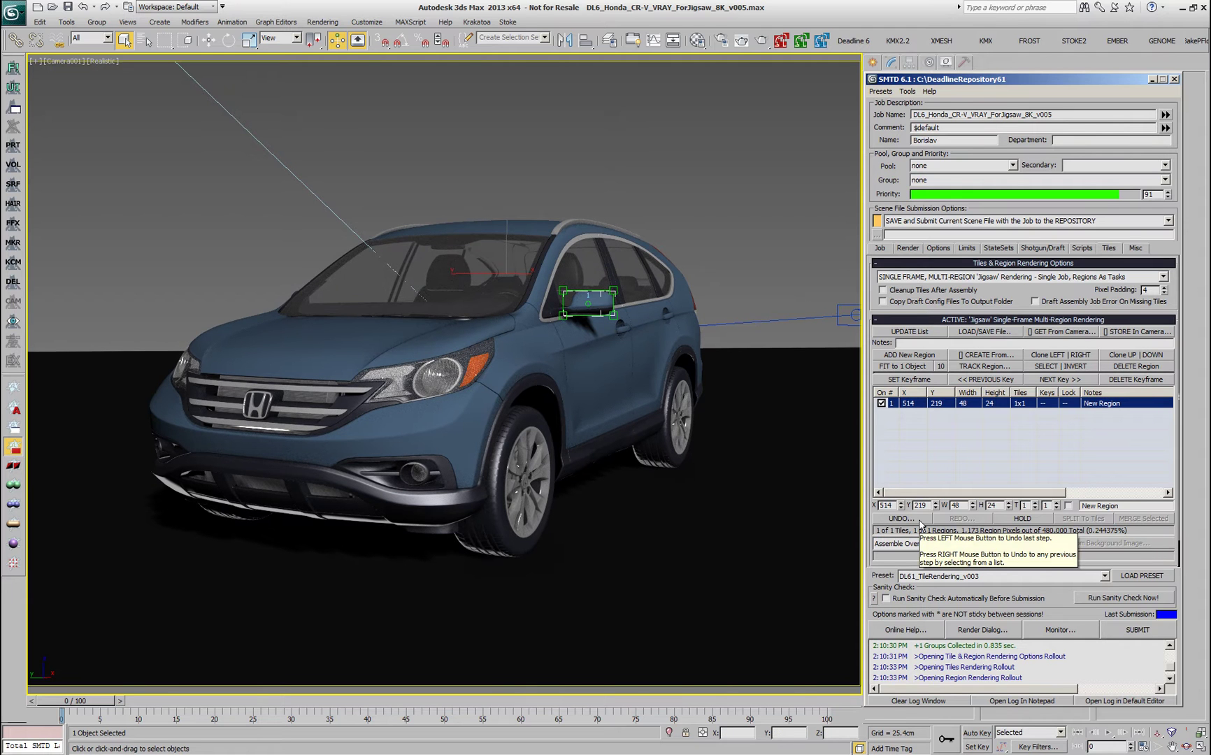
click(591, 287)
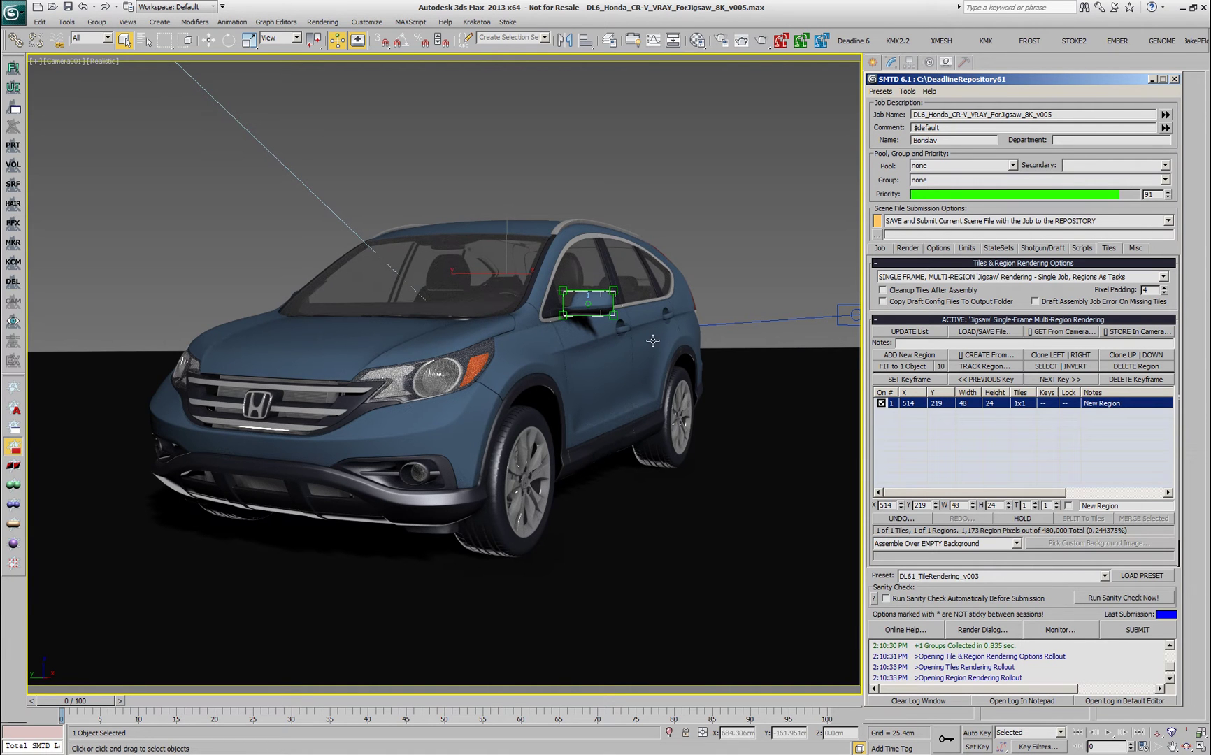
click(900, 518)
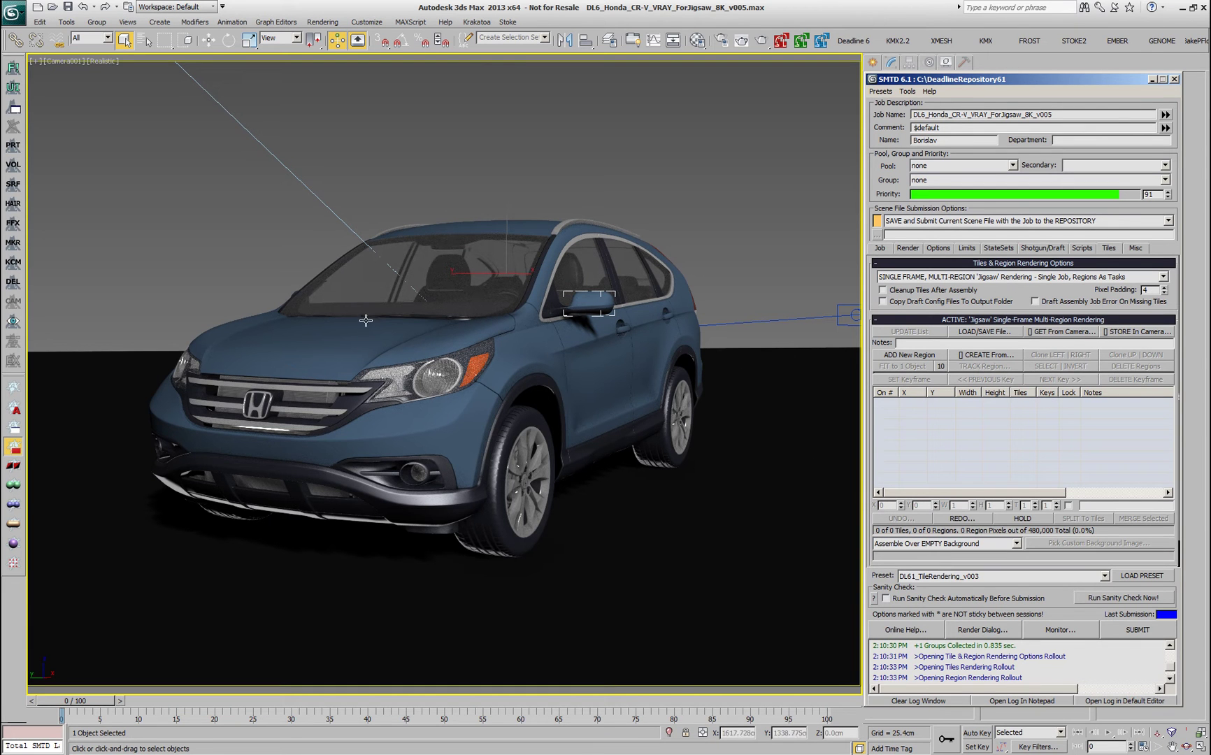
Add the far side mirror to the selection and try one new region spanning both mirrors.
ctrl+click(292, 294)
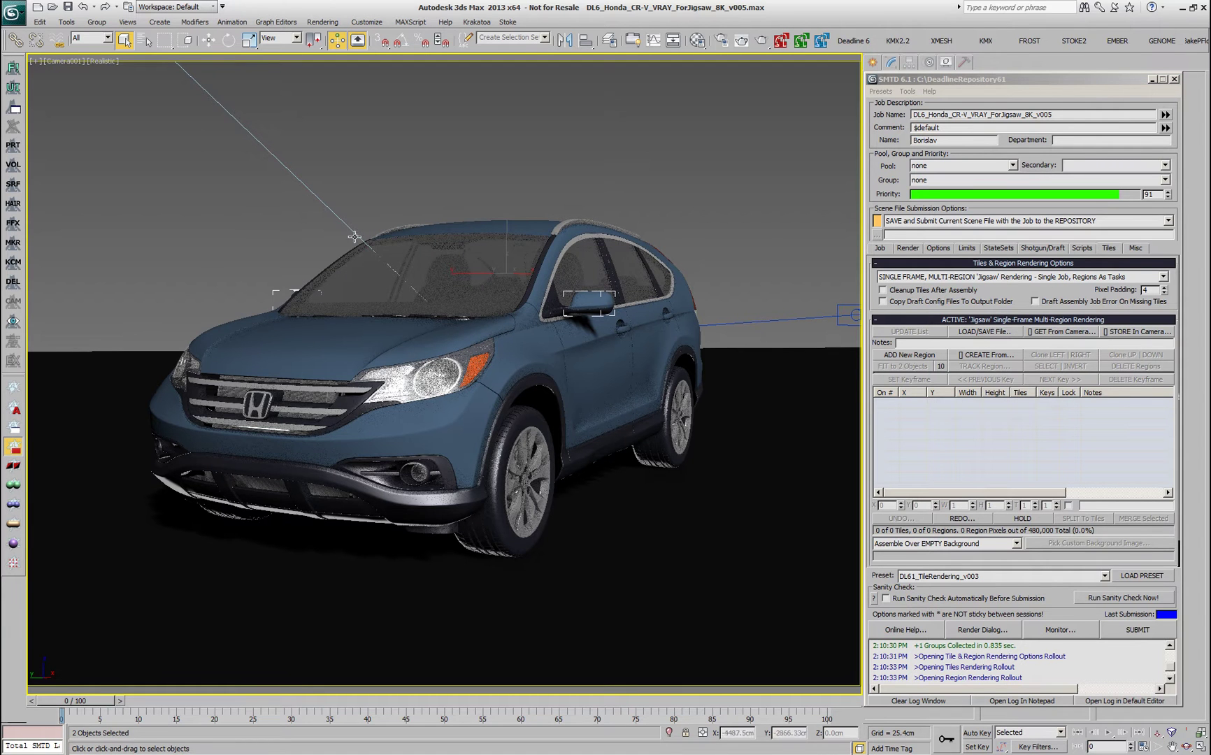
click(903, 355)
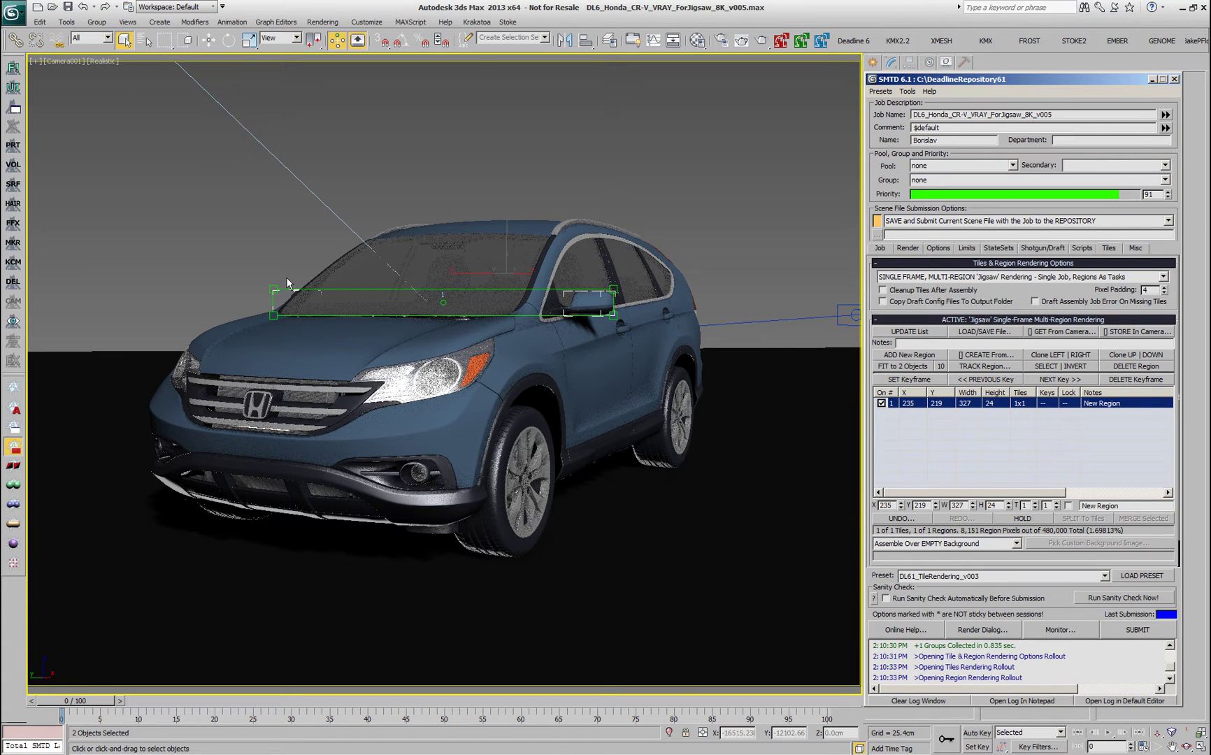
click(907, 517)
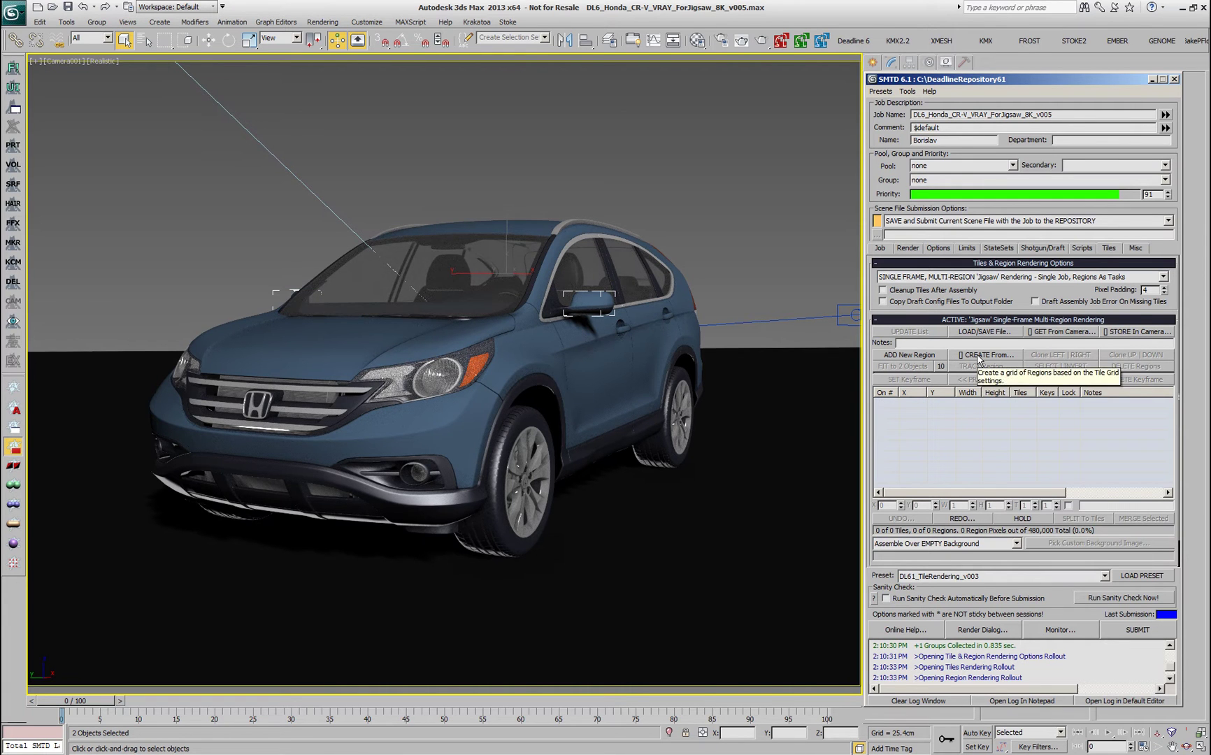
Create separate regions from the scene selection for the two mirrors and highlight each region in turn.
click(978, 357)
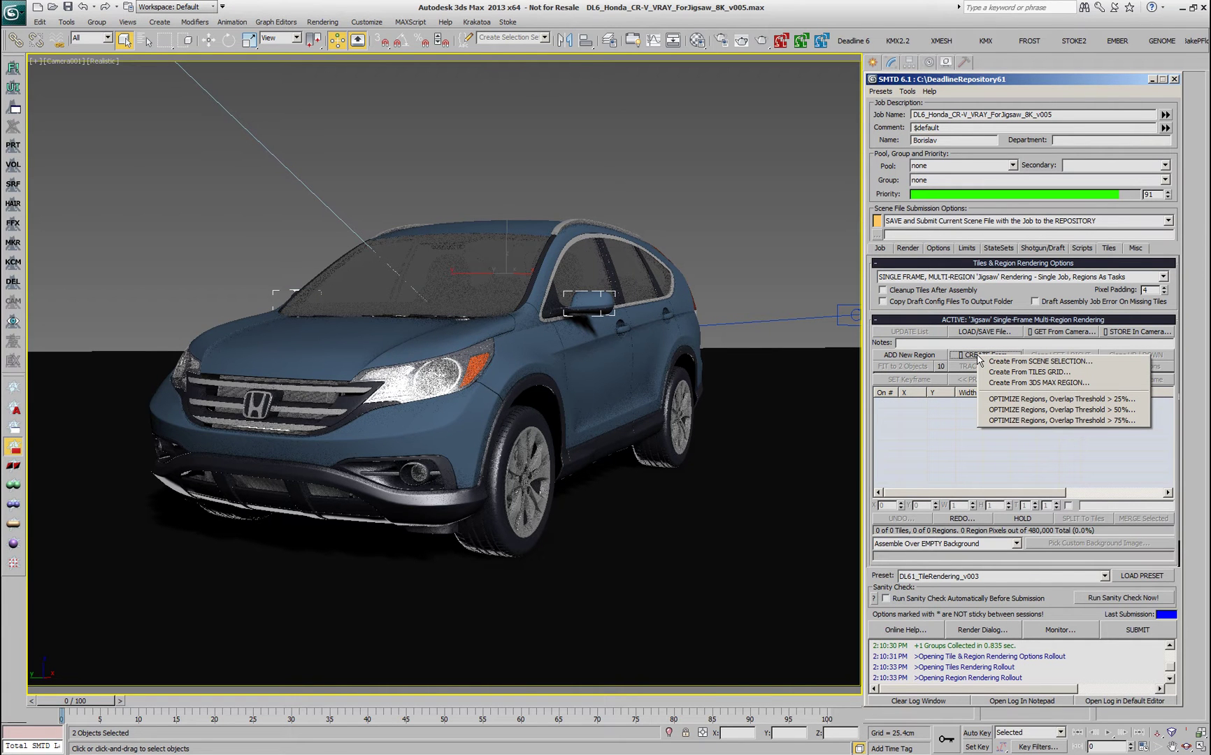
click(1026, 362)
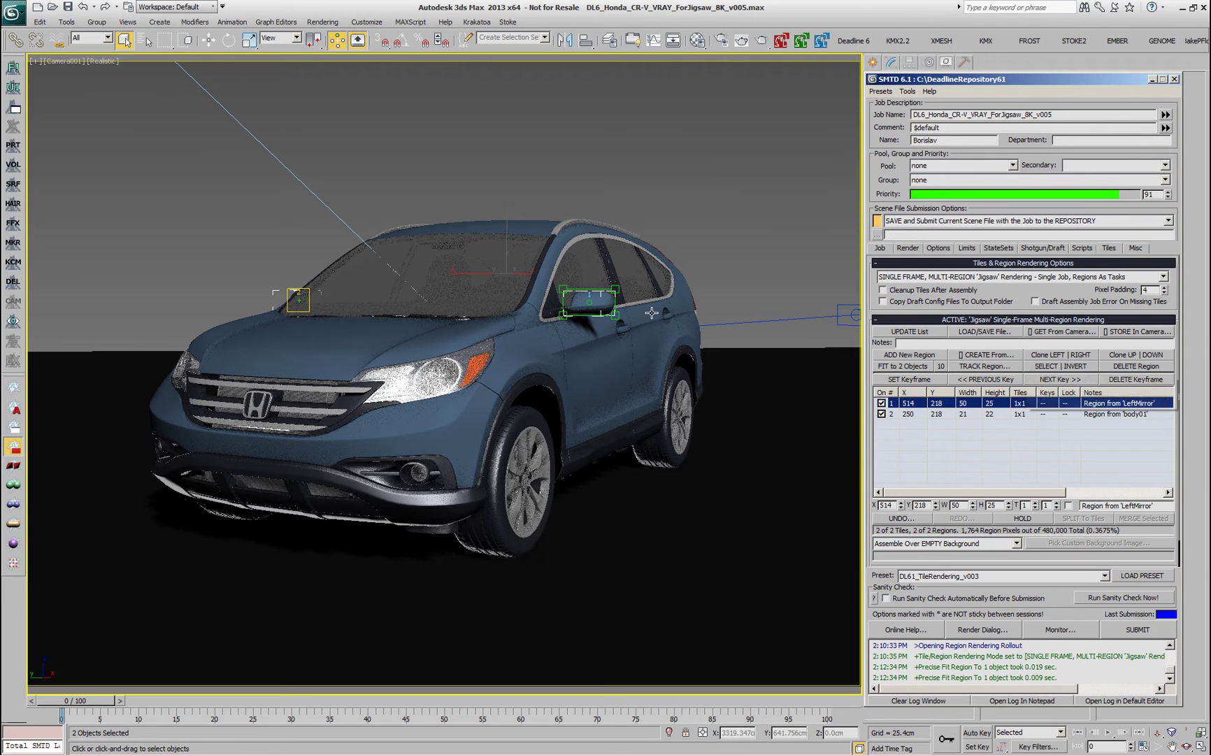
click(288, 301)
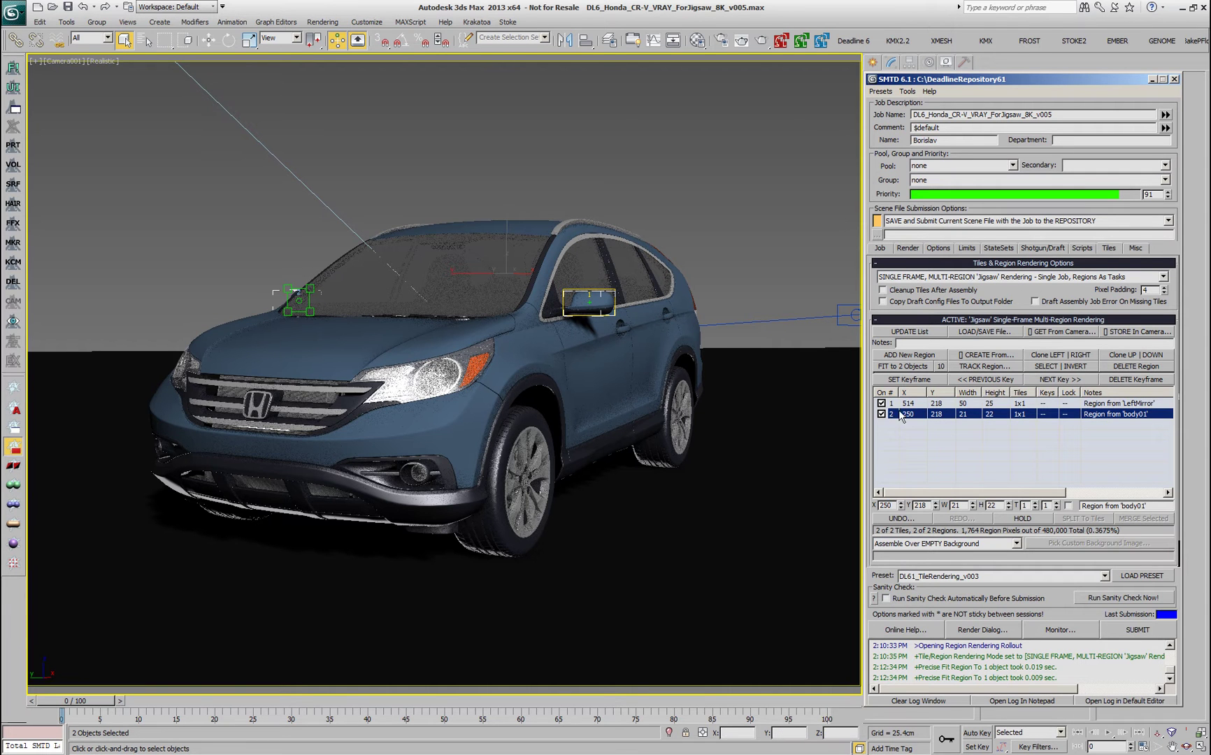
click(943, 404)
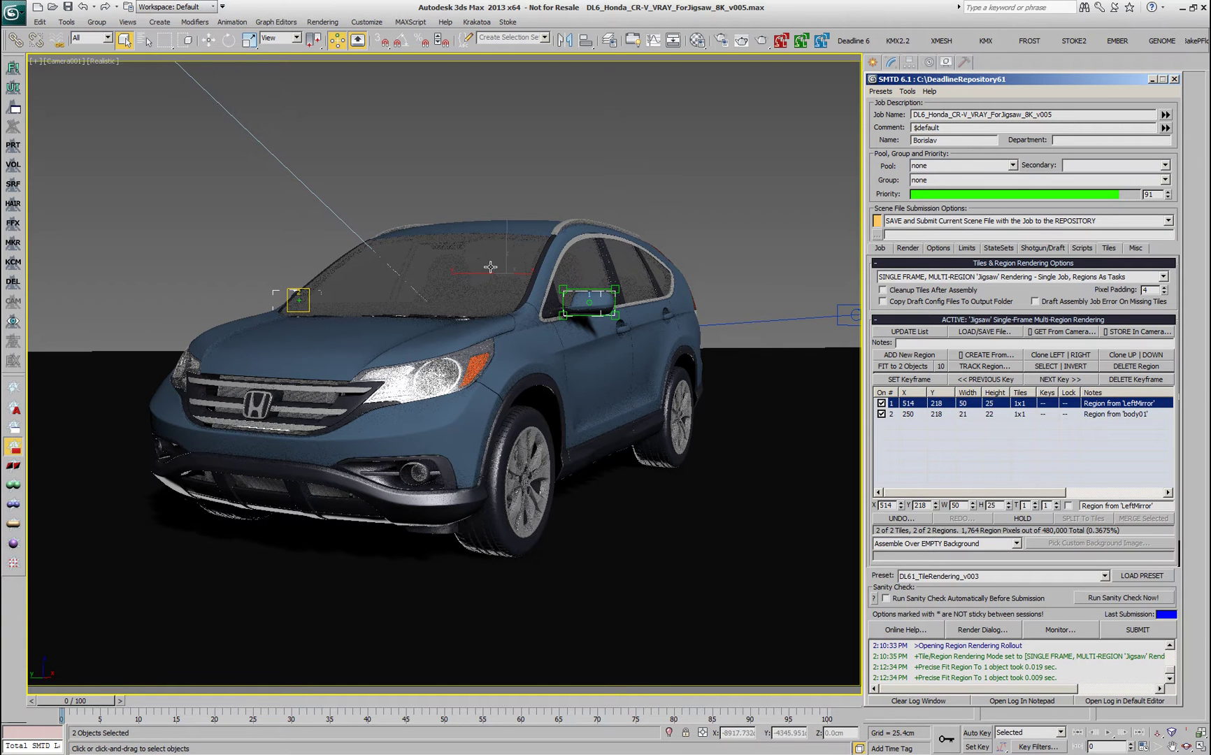
Select the objects of the "car" selection set and create regions from them, replacing the existing regions.
click(535, 41)
click(504, 51)
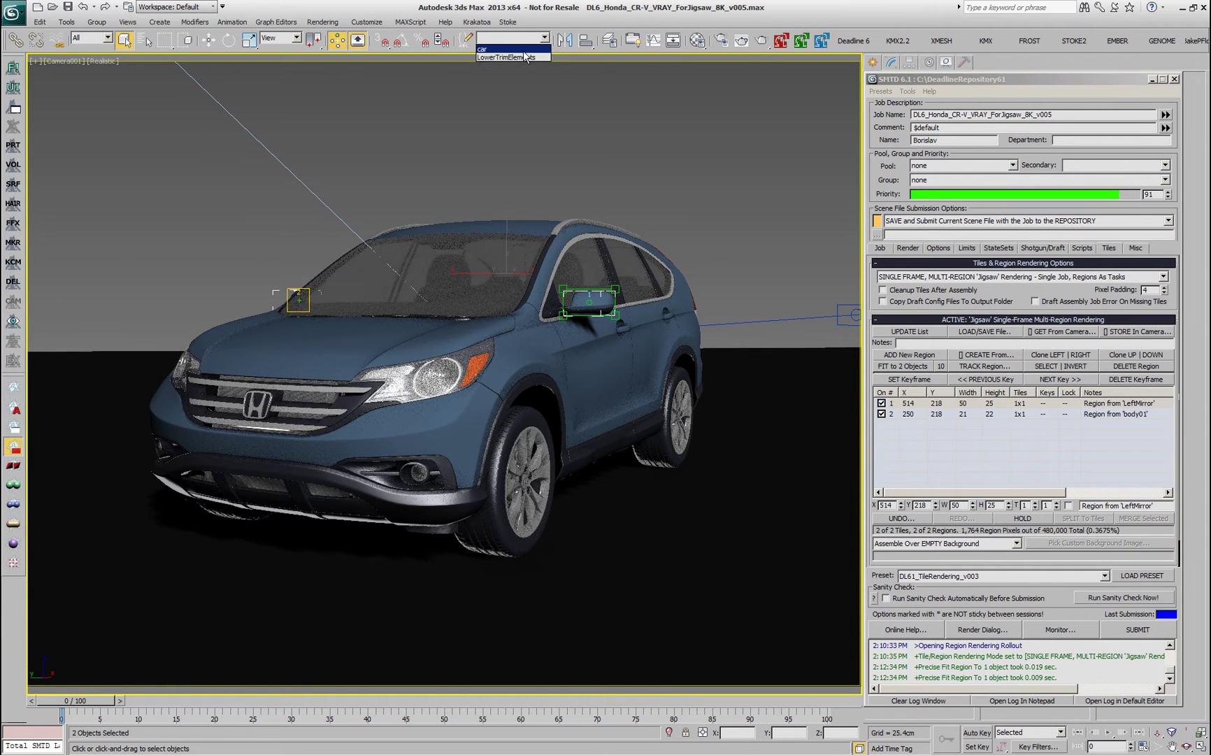
click(986, 355)
click(1007, 364)
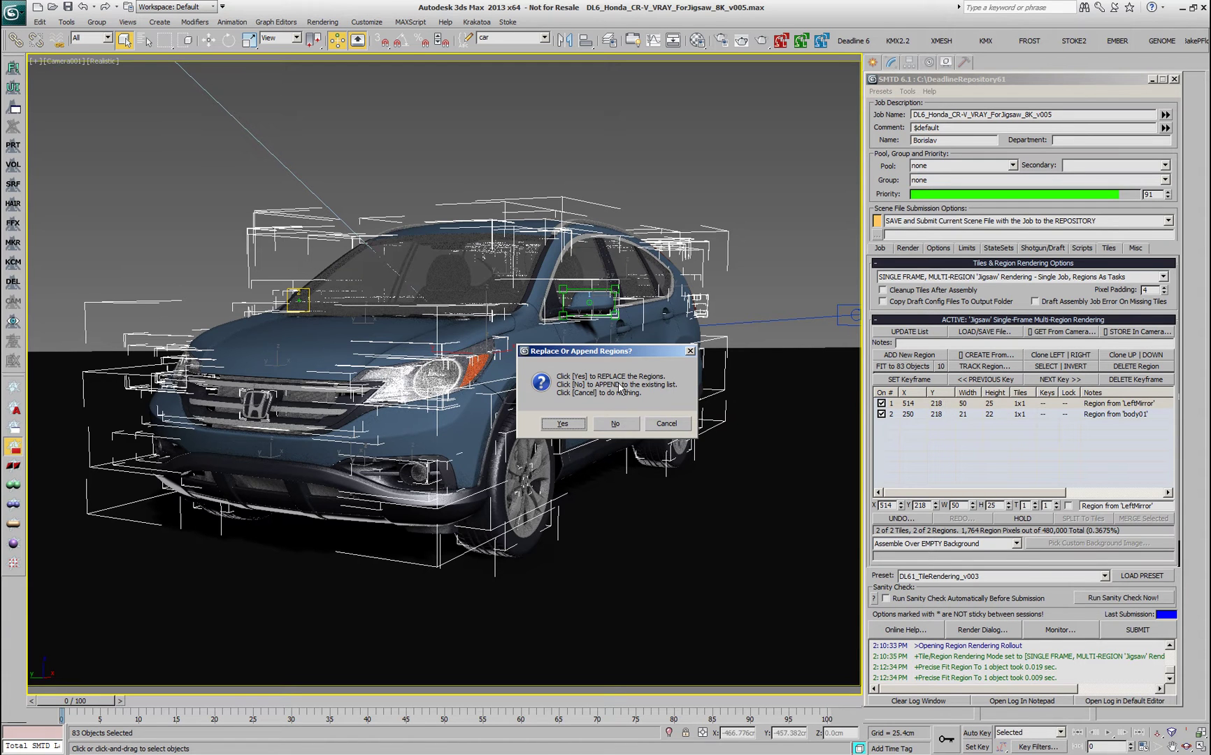
click(574, 425)
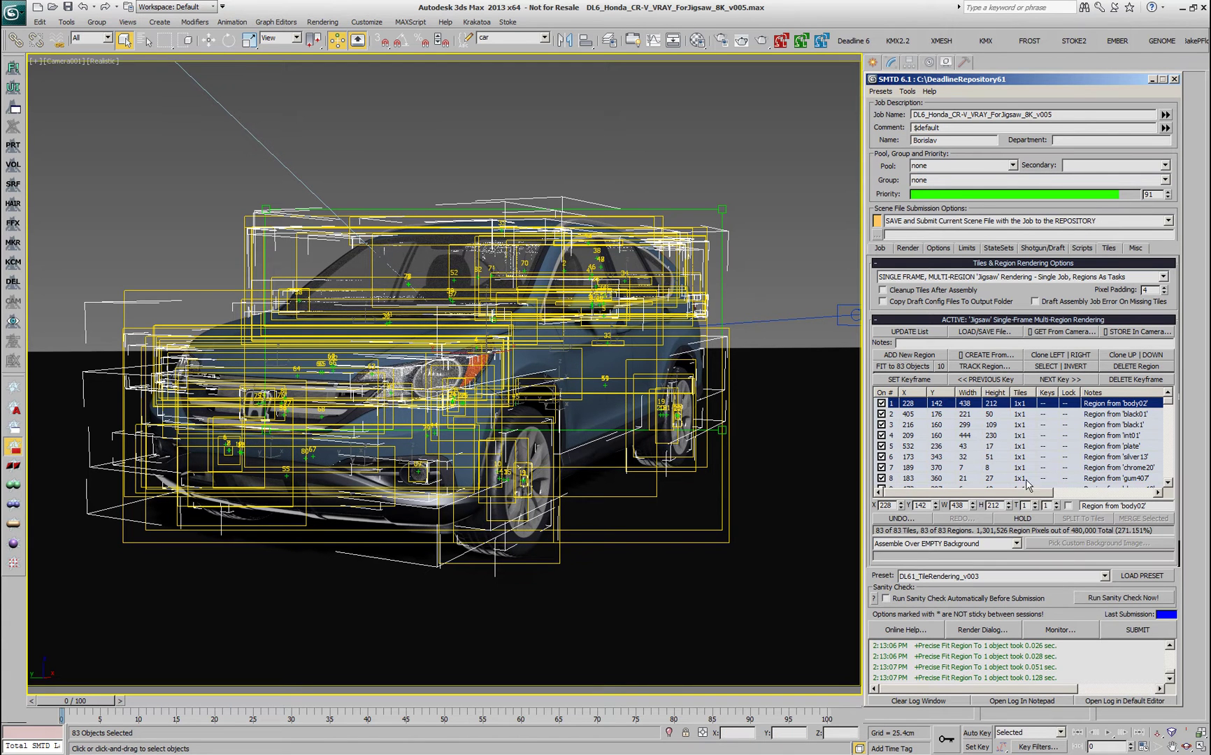
Try optimizing the car's regions with an overlap threshold above 25%, and undo the optimization.
click(987, 355)
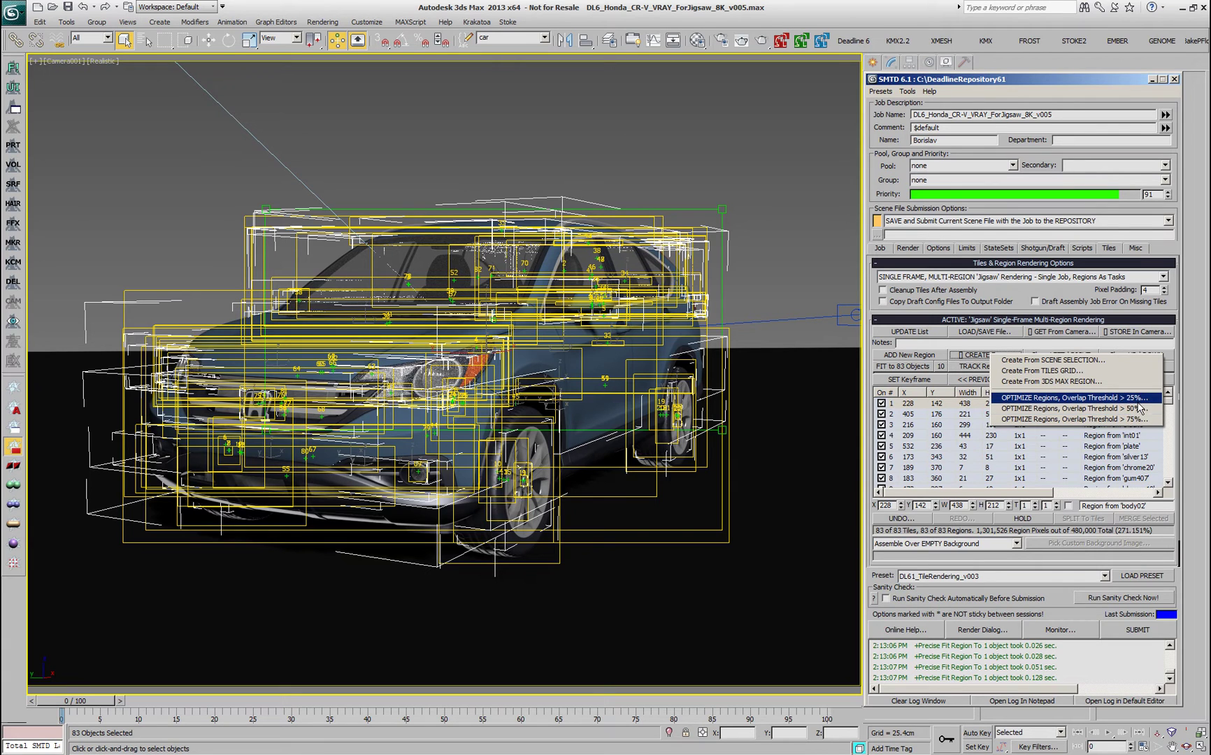
click(1137, 398)
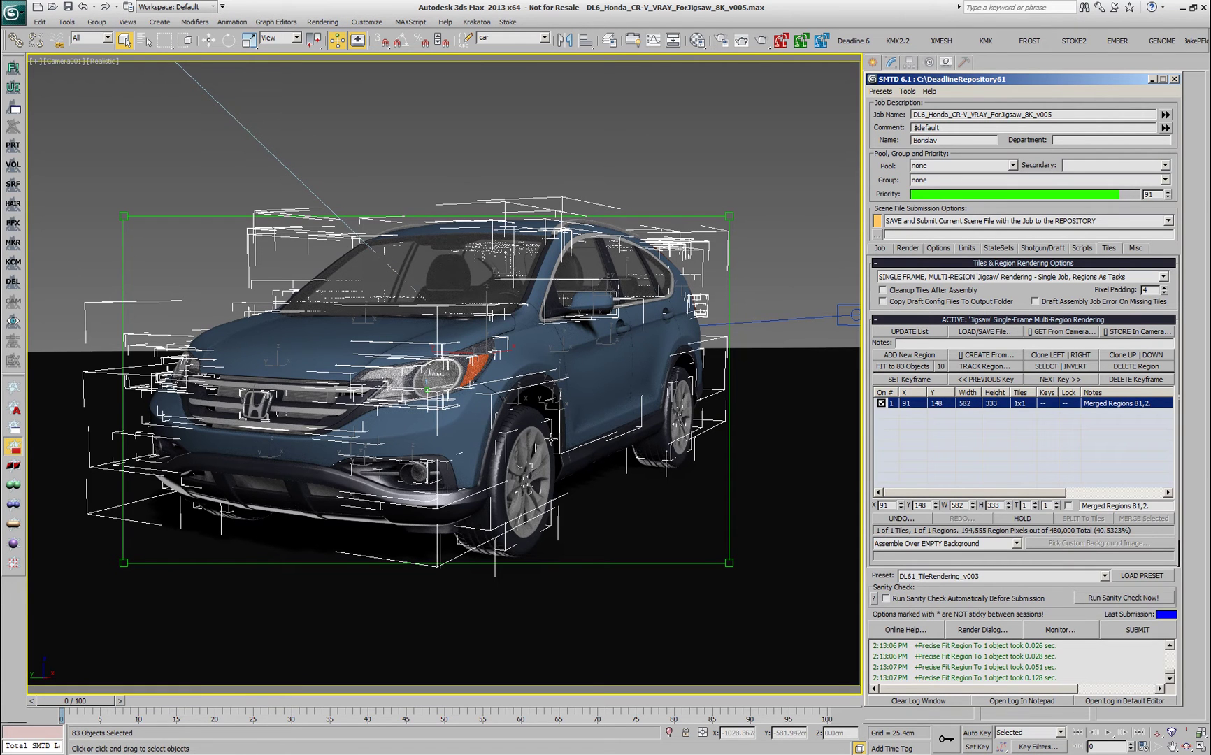
click(926, 518)
click(940, 529)
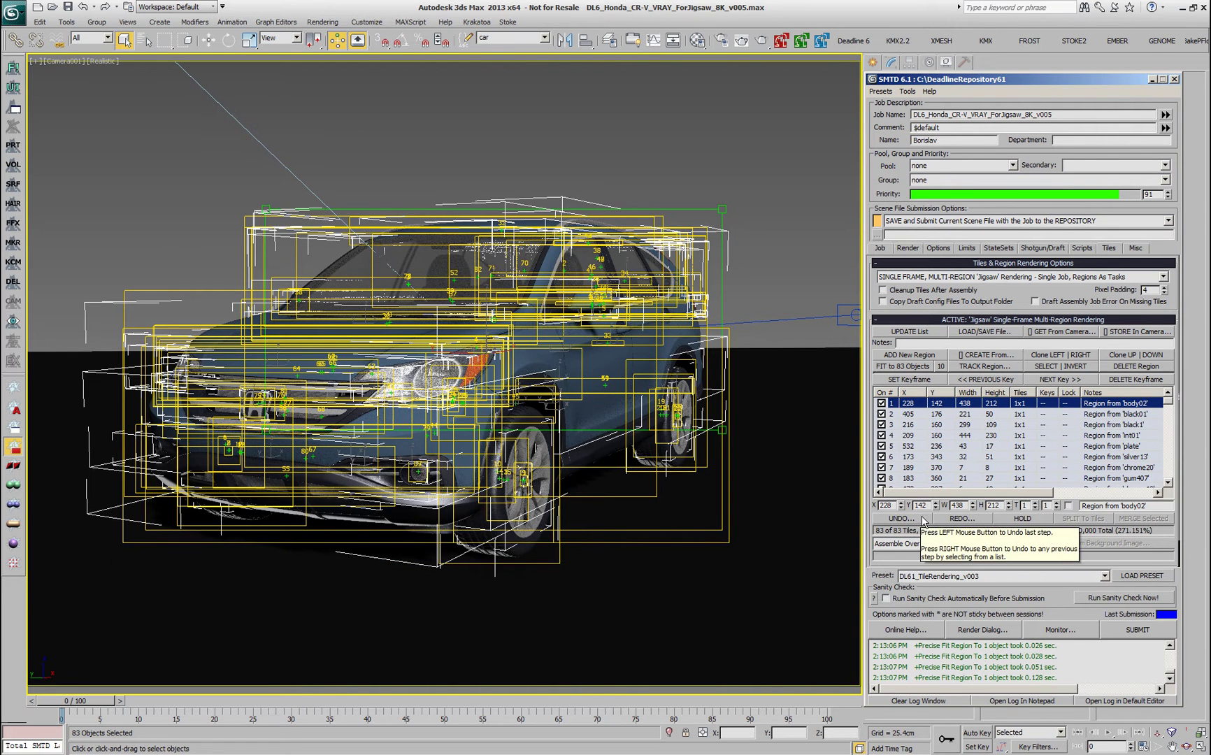
Try optimizing the car's regions with an overlap threshold above 50%, and undo the optimization.
click(994, 358)
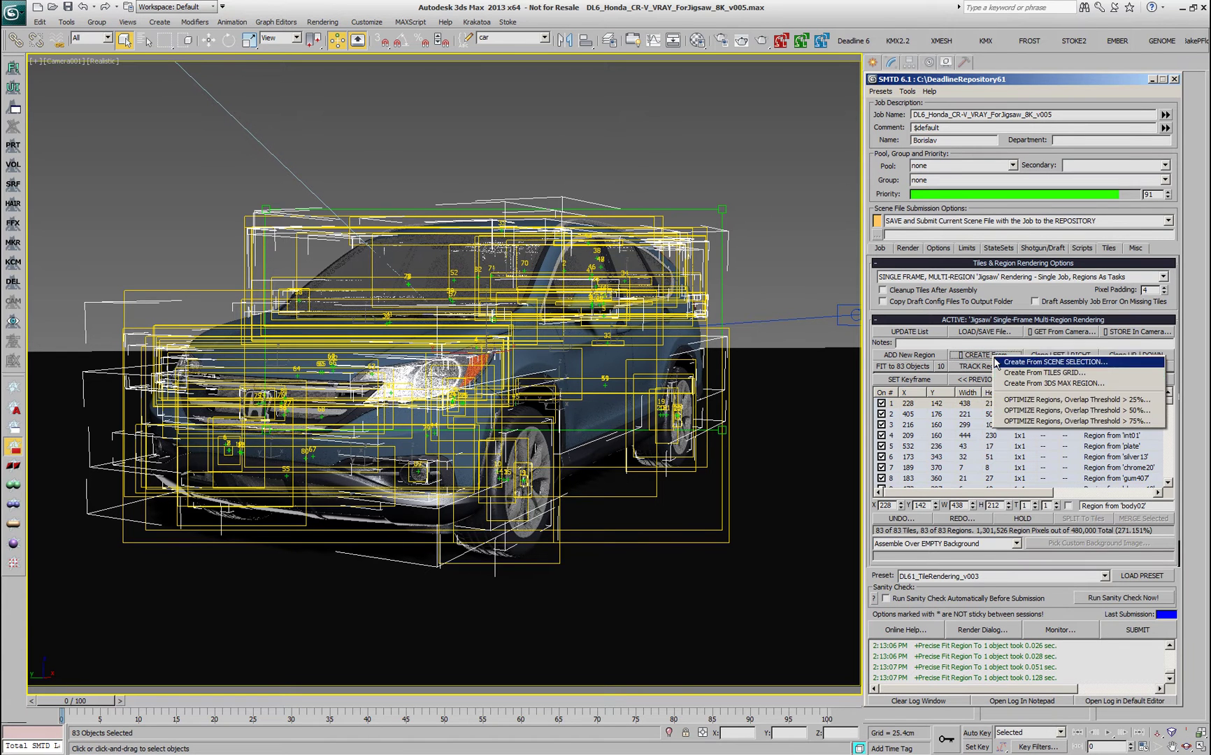
click(1032, 412)
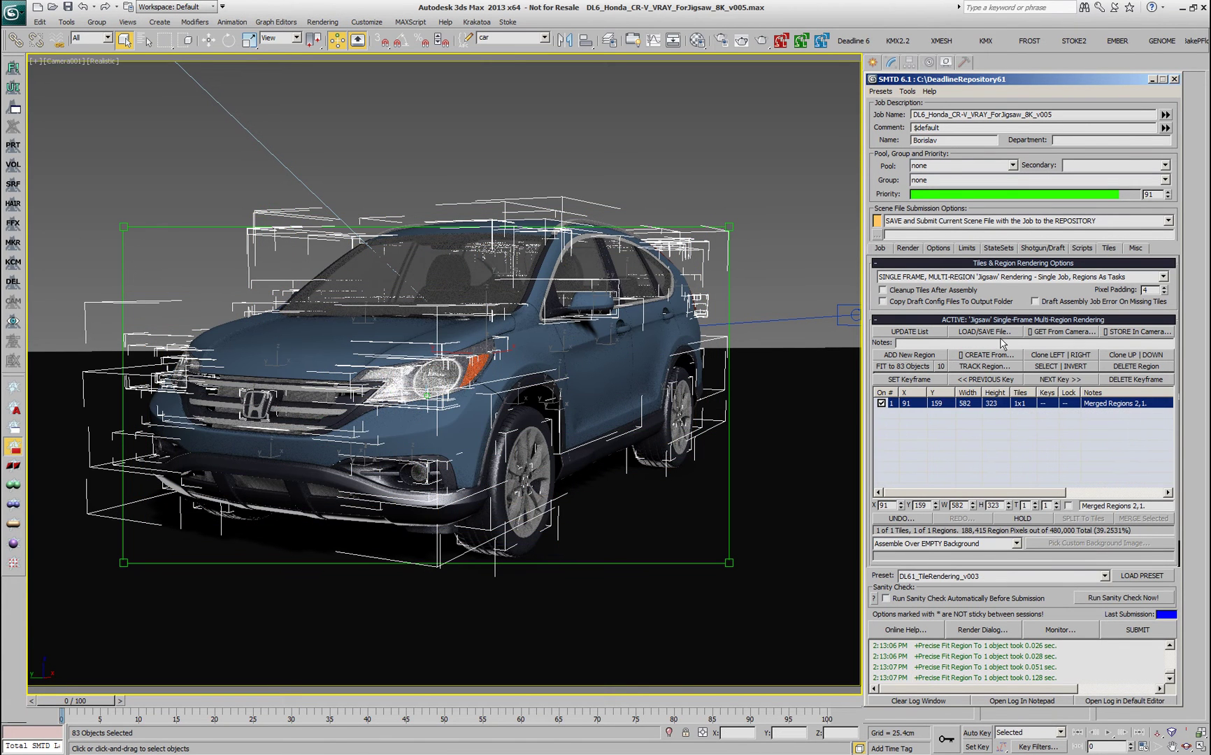
click(911, 519)
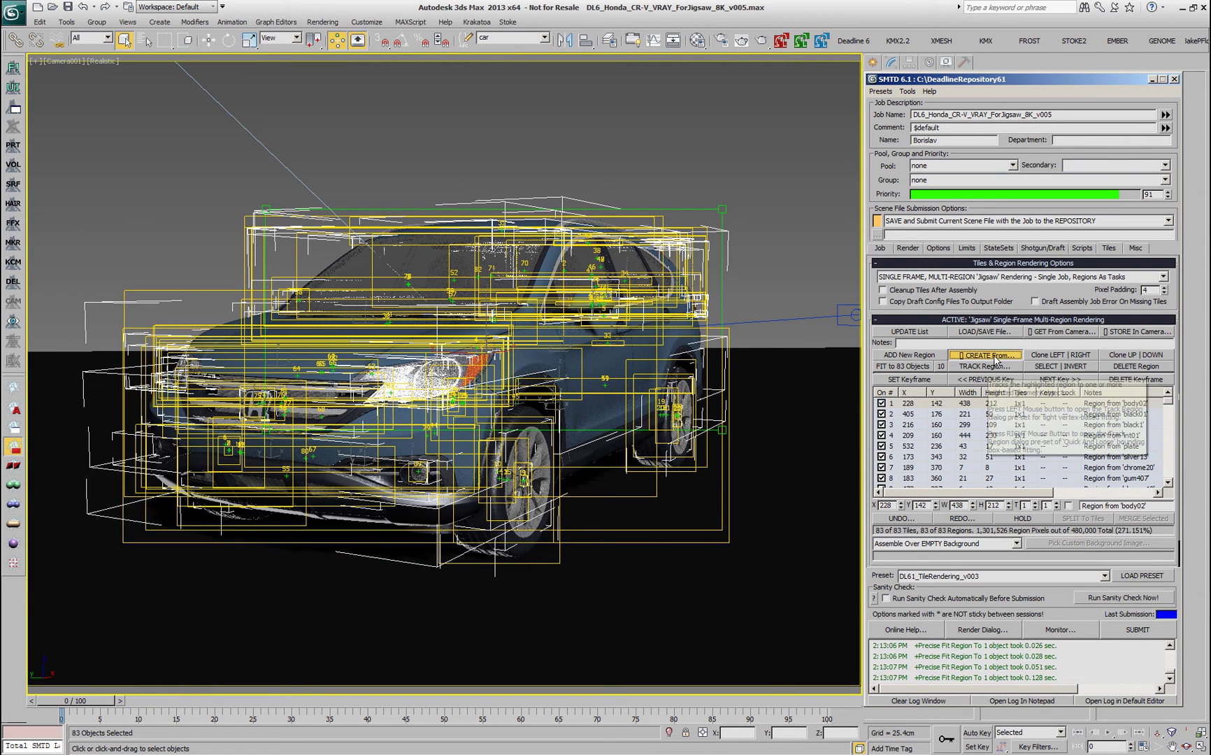
Optimize the car's regions with an overlap threshold above 75%.
click(995, 358)
click(1077, 422)
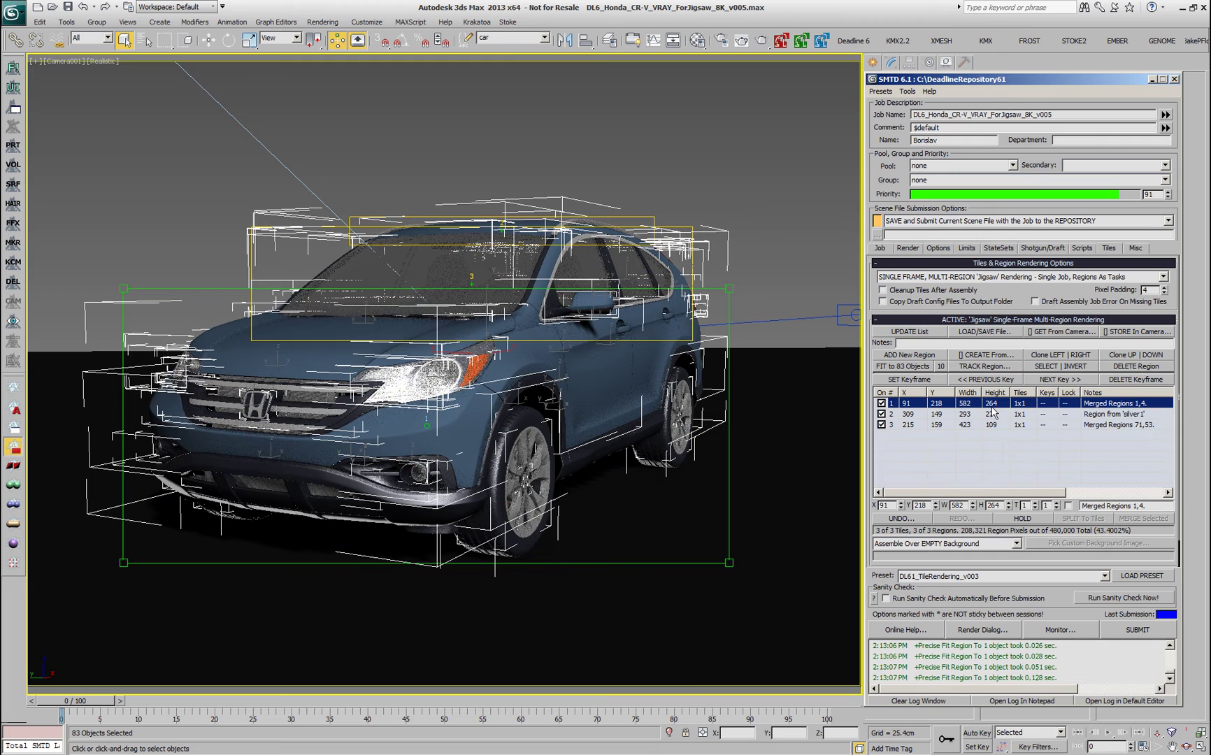
Clear the object selection and shrink region 3 to a height of 58 so its lower edge meets region 1's upper edge.
click(791, 241)
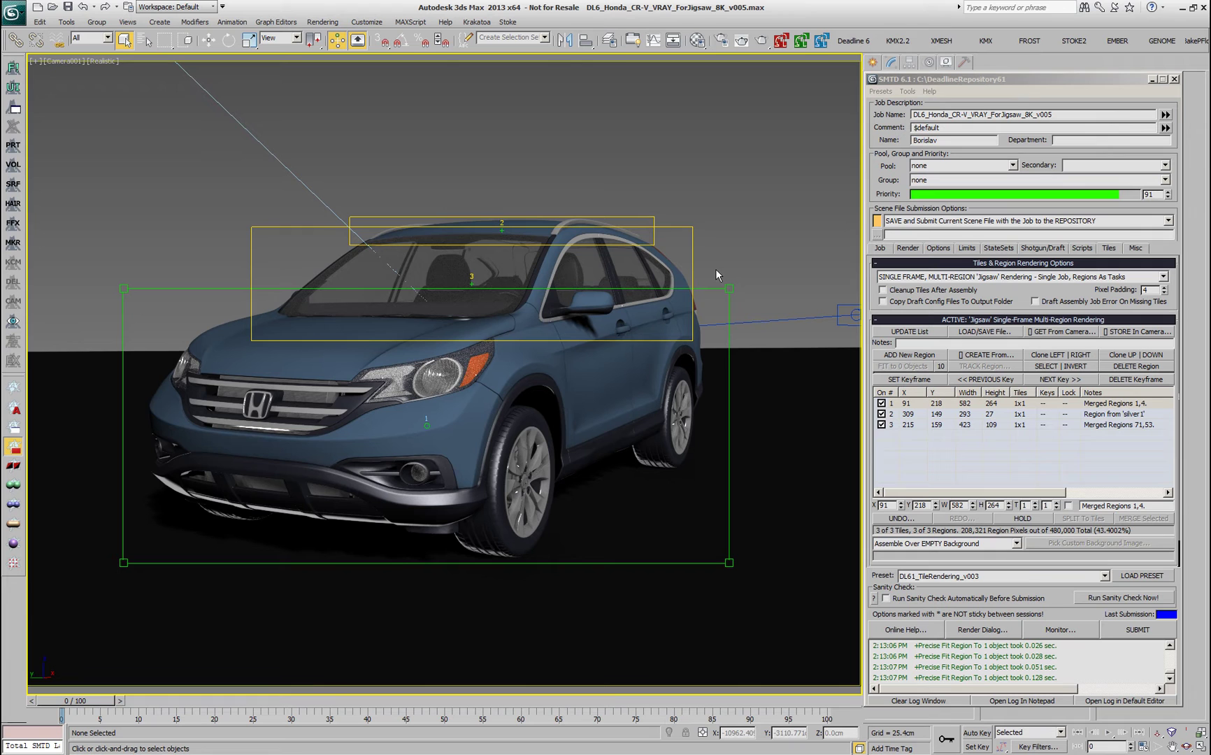
click(472, 283)
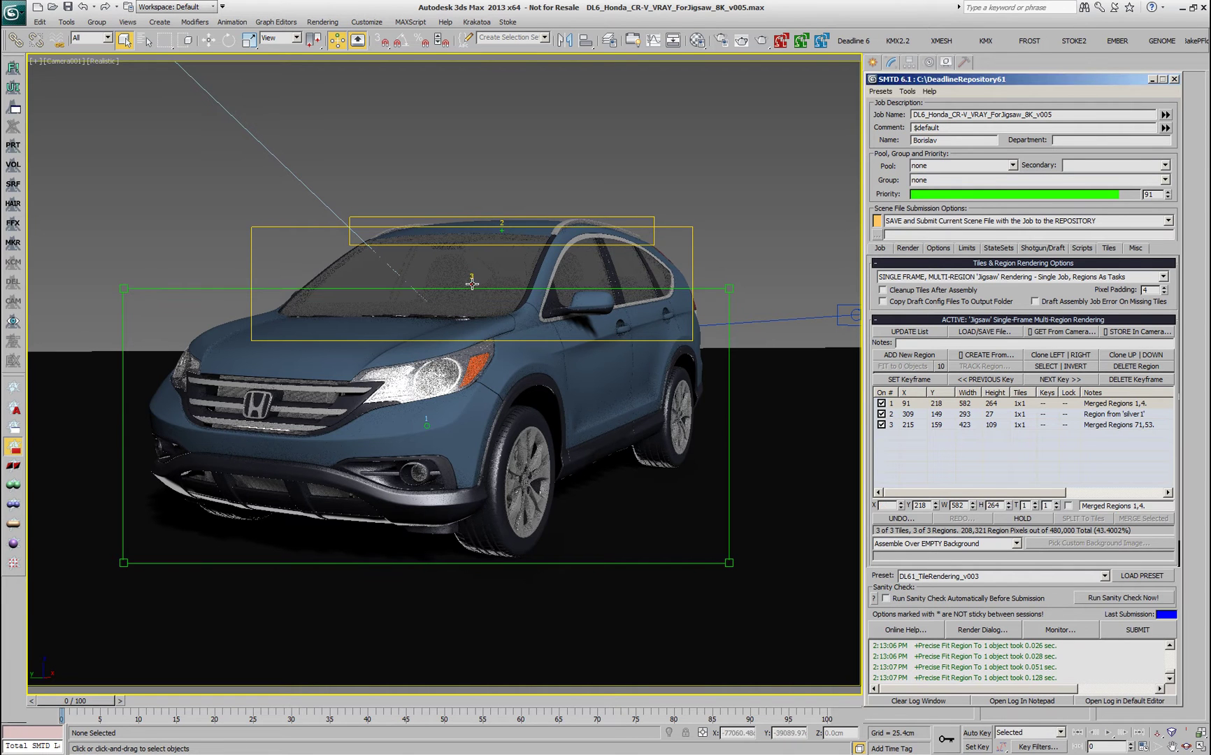
drag(487, 337, 484, 289)
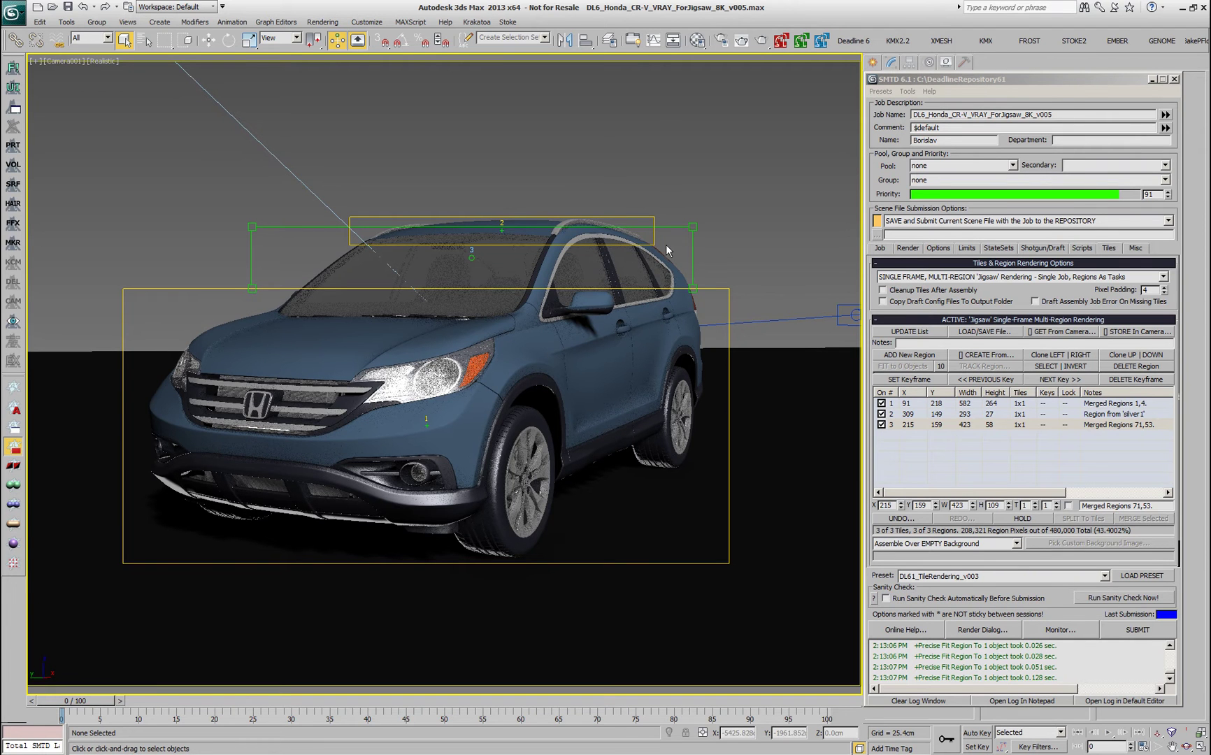
Select region 2 together with region 3 and merge them by optimizing with an overlap threshold above 25%.
click(502, 231)
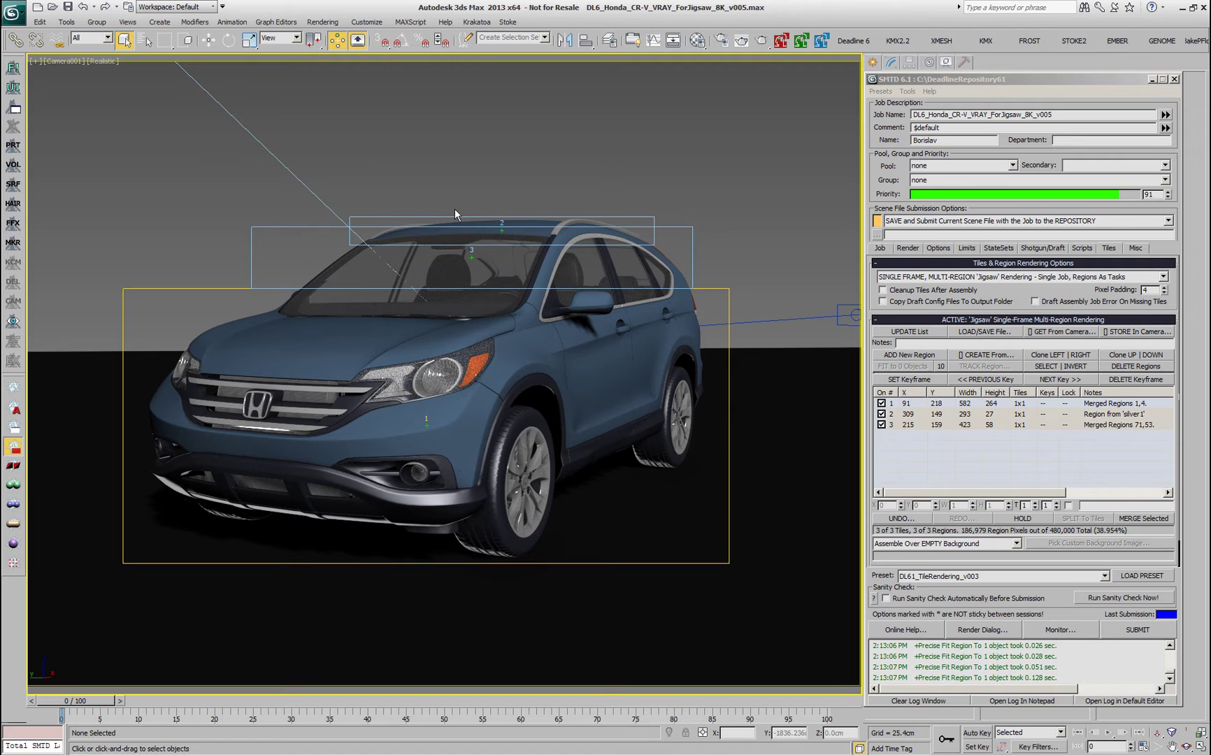
click(983, 355)
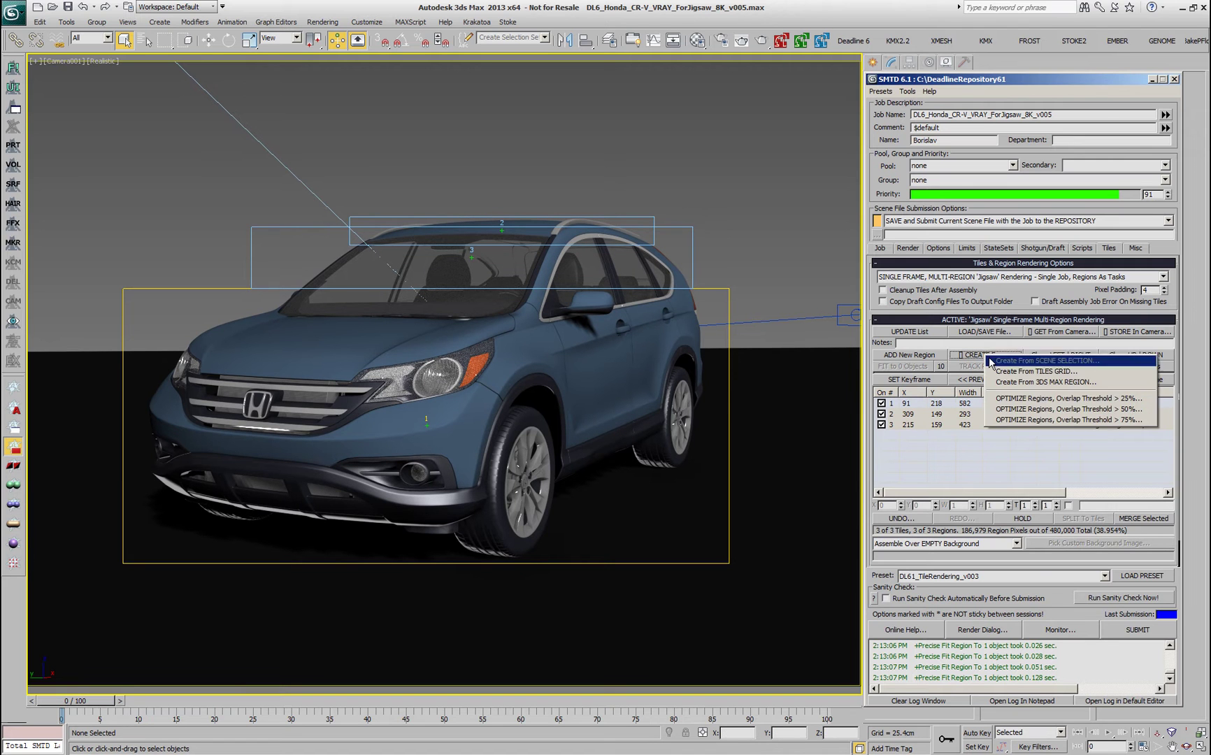
click(1042, 399)
click(1040, 399)
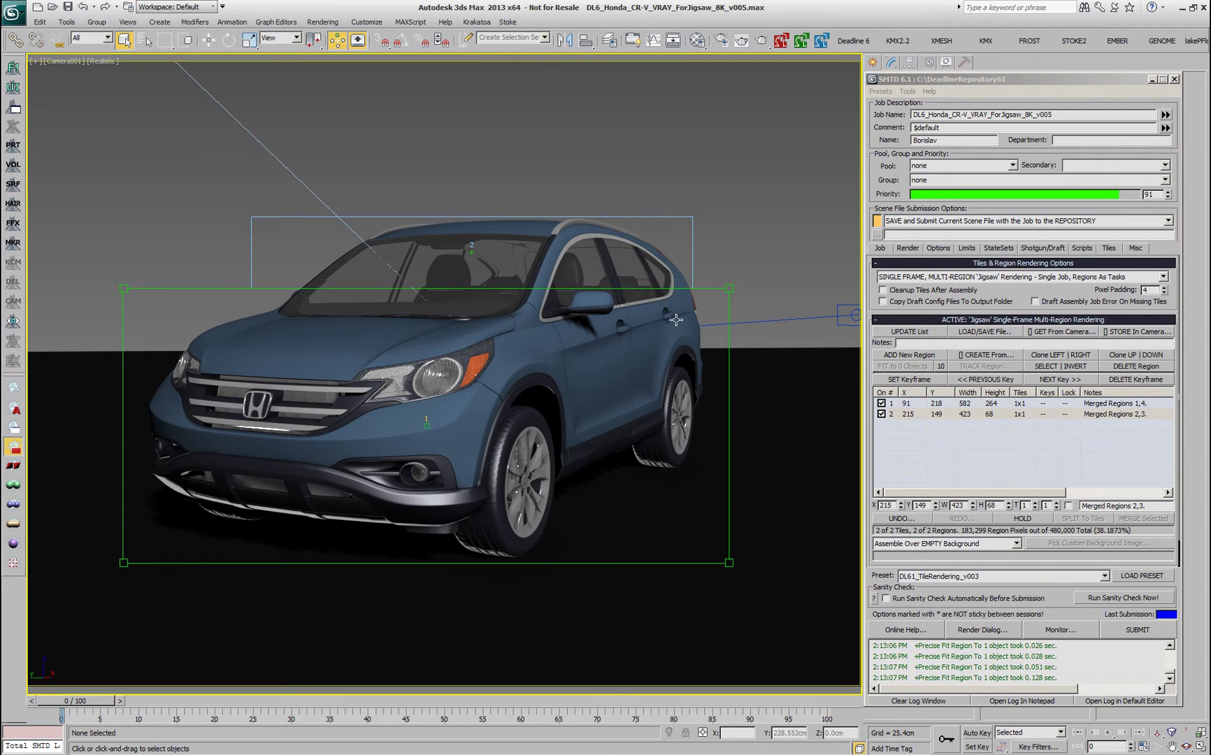
Clone region 2 upward twice and extend the topmost clone to the frame's upper edge, giving it a height of 80.
click(486, 283)
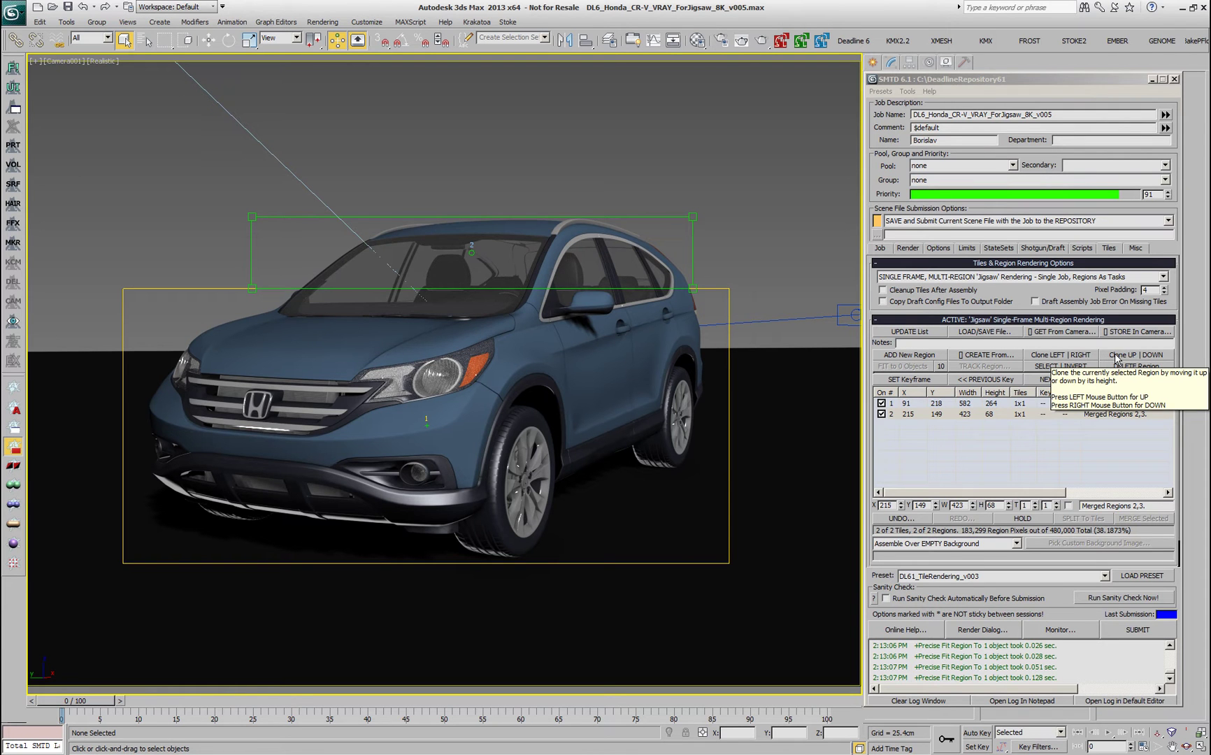
click(1116, 355)
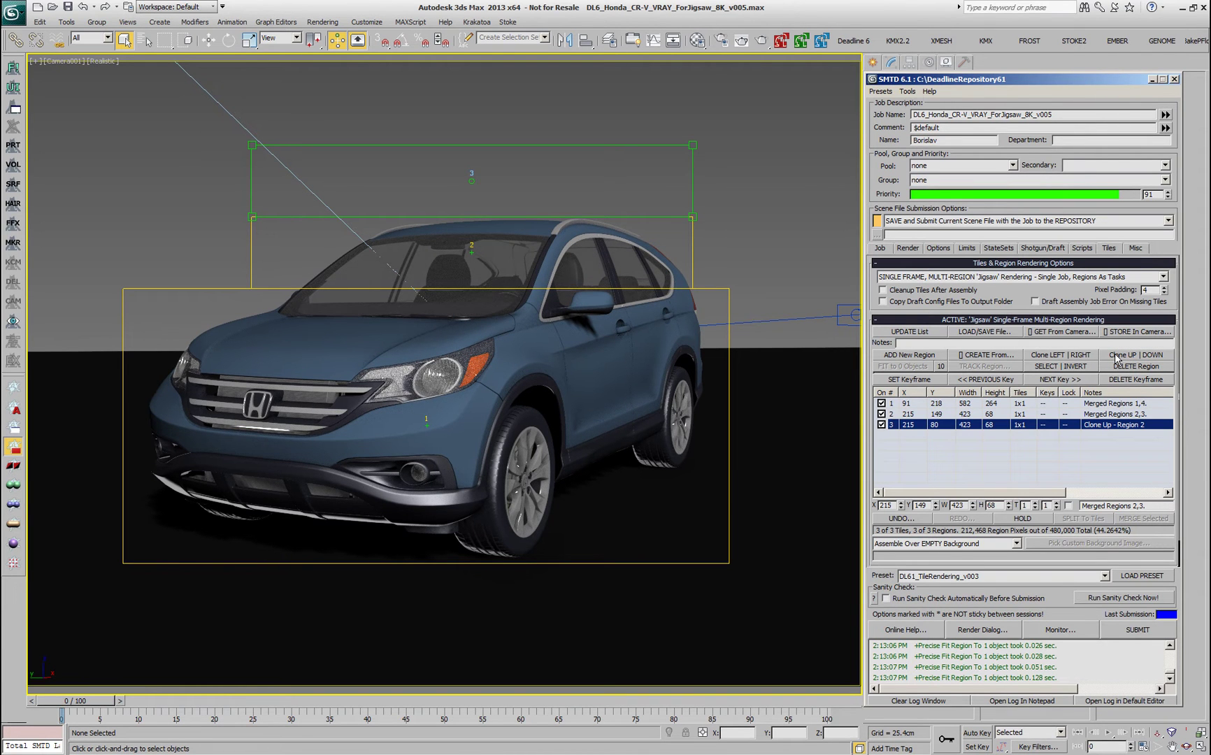
click(1116, 356)
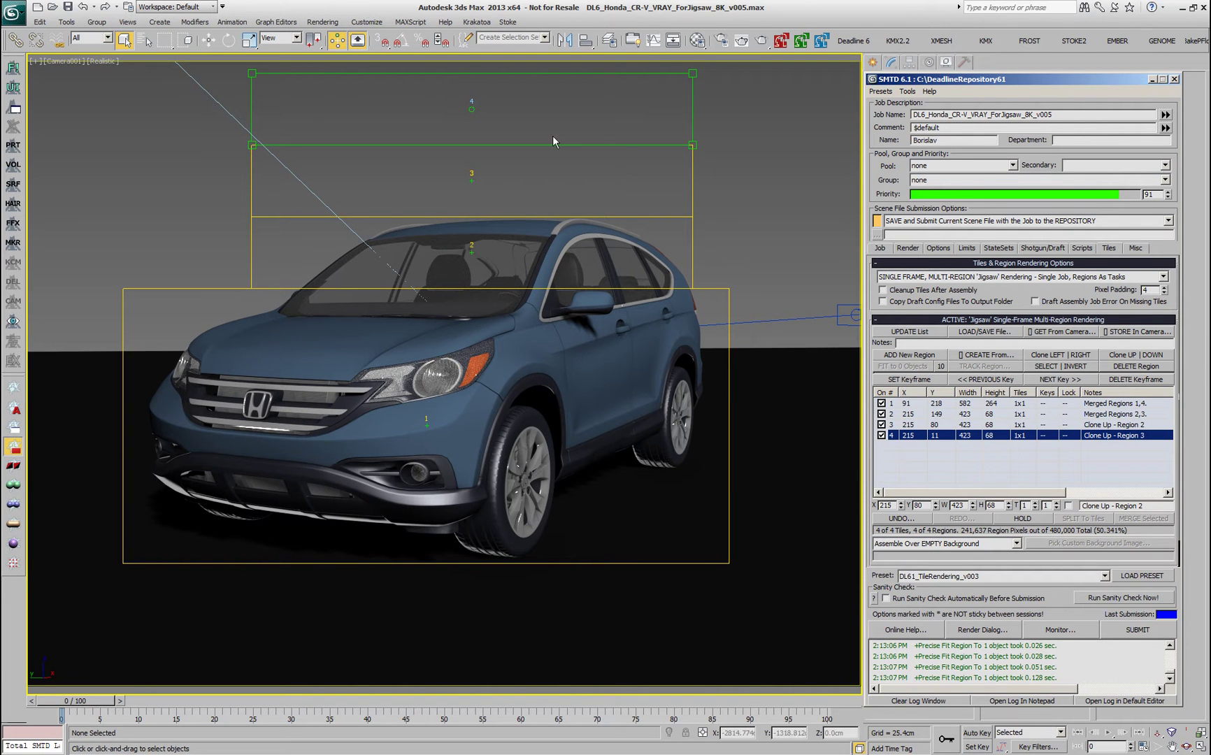
click(1126, 356)
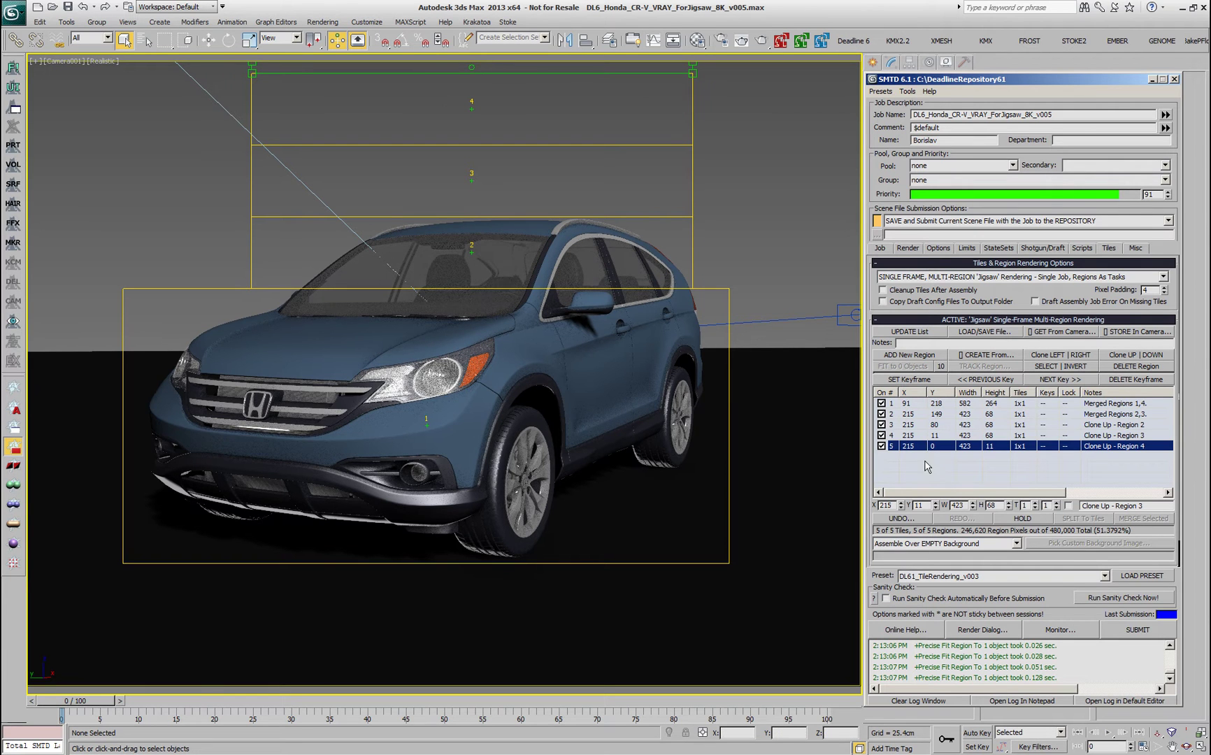
click(901, 518)
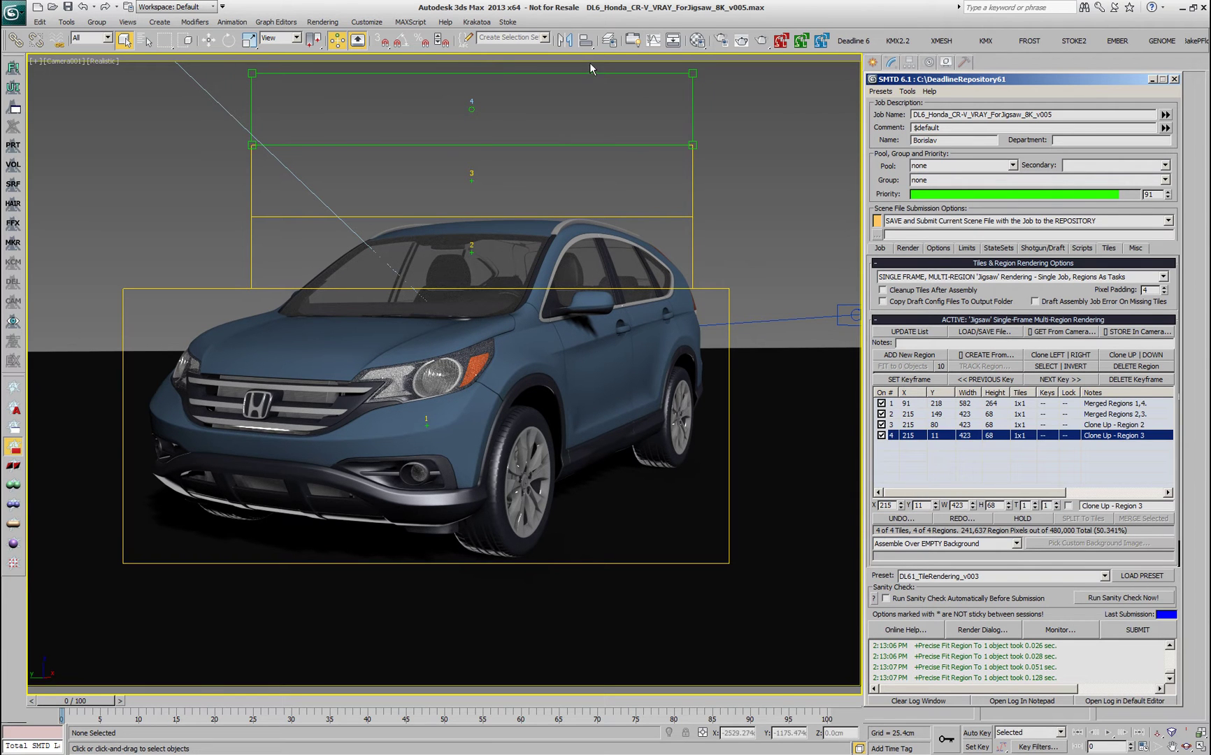
drag(592, 73, 595, 58)
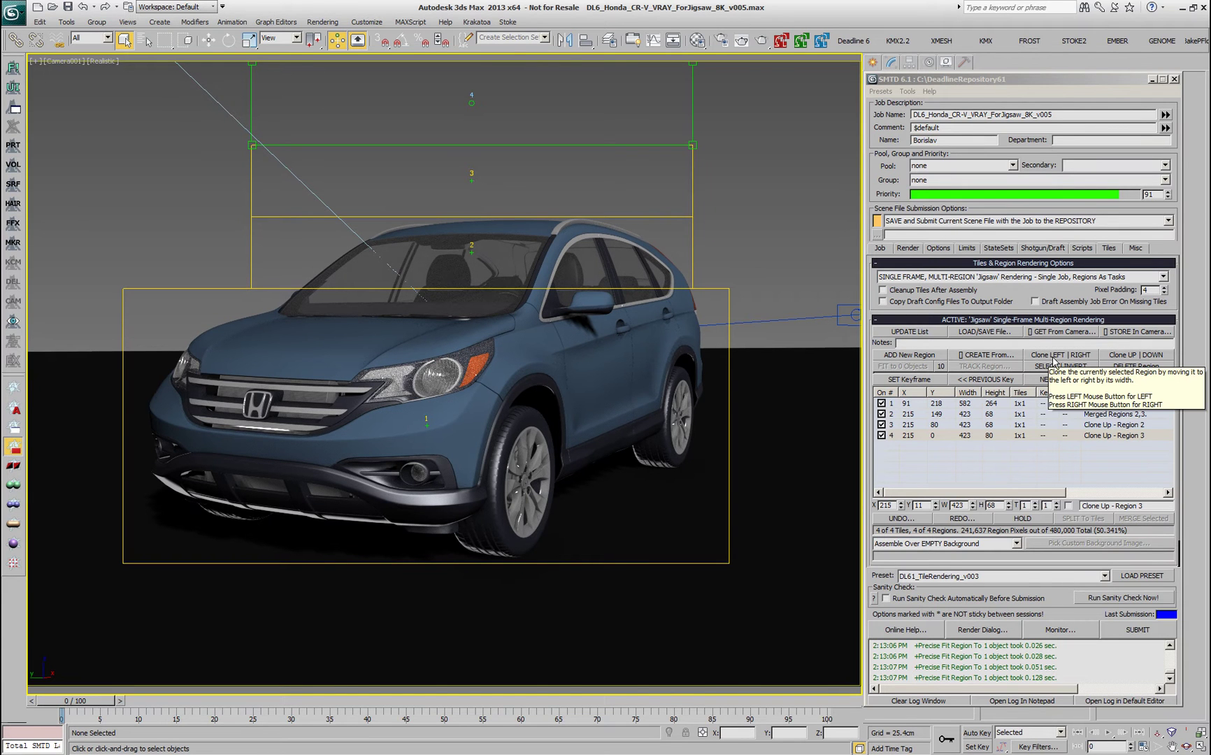
Clone region 4 once to the left and once to the right to fill the upper corners of the frame.
click(1055, 357)
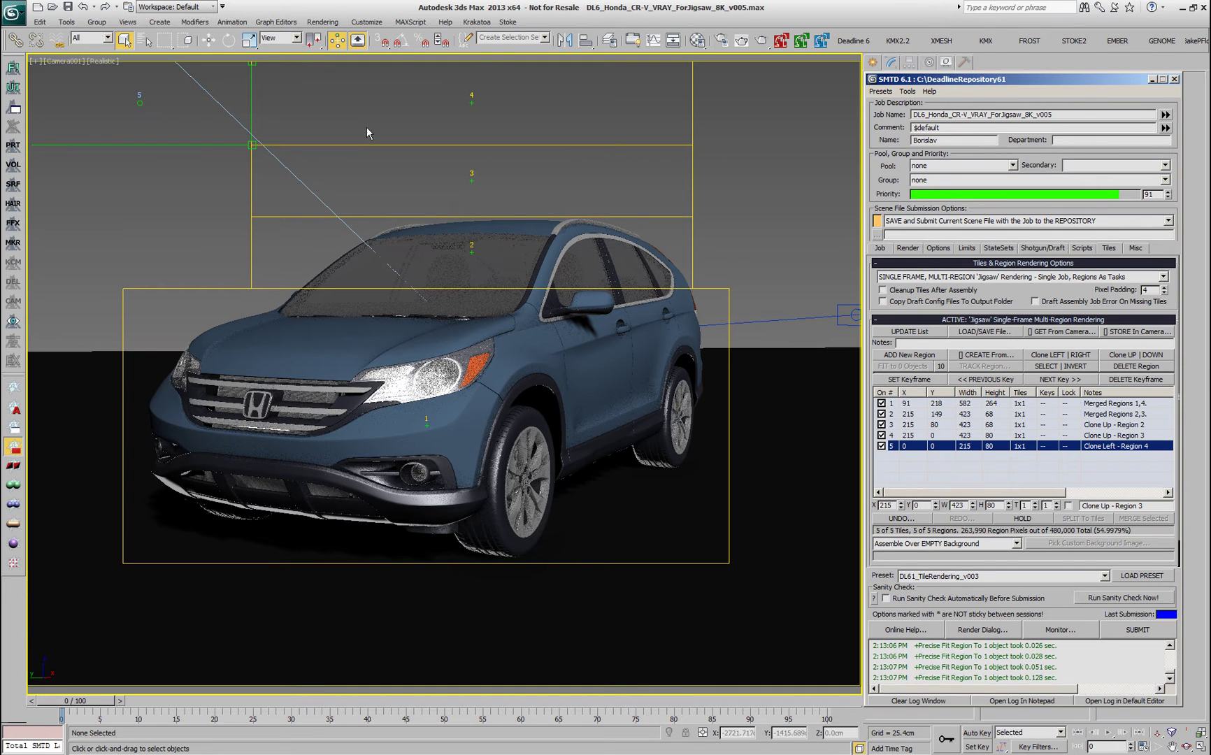
click(473, 102)
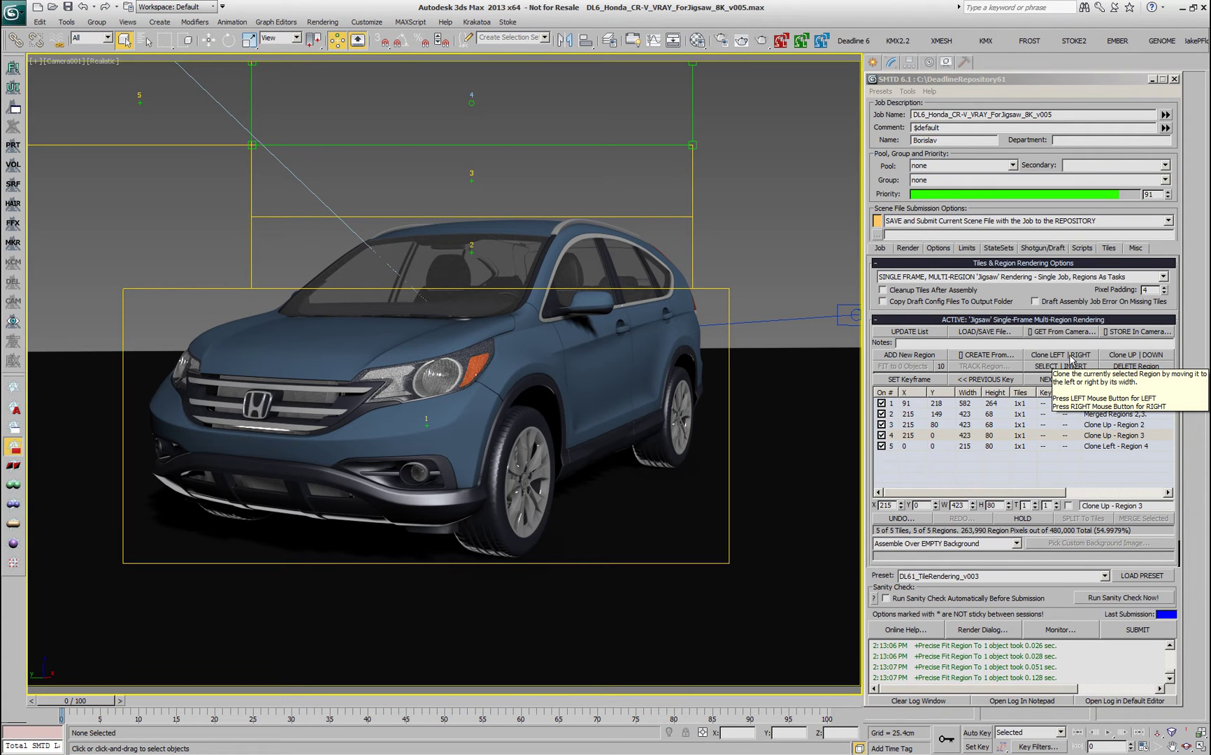
right_click(1070, 359)
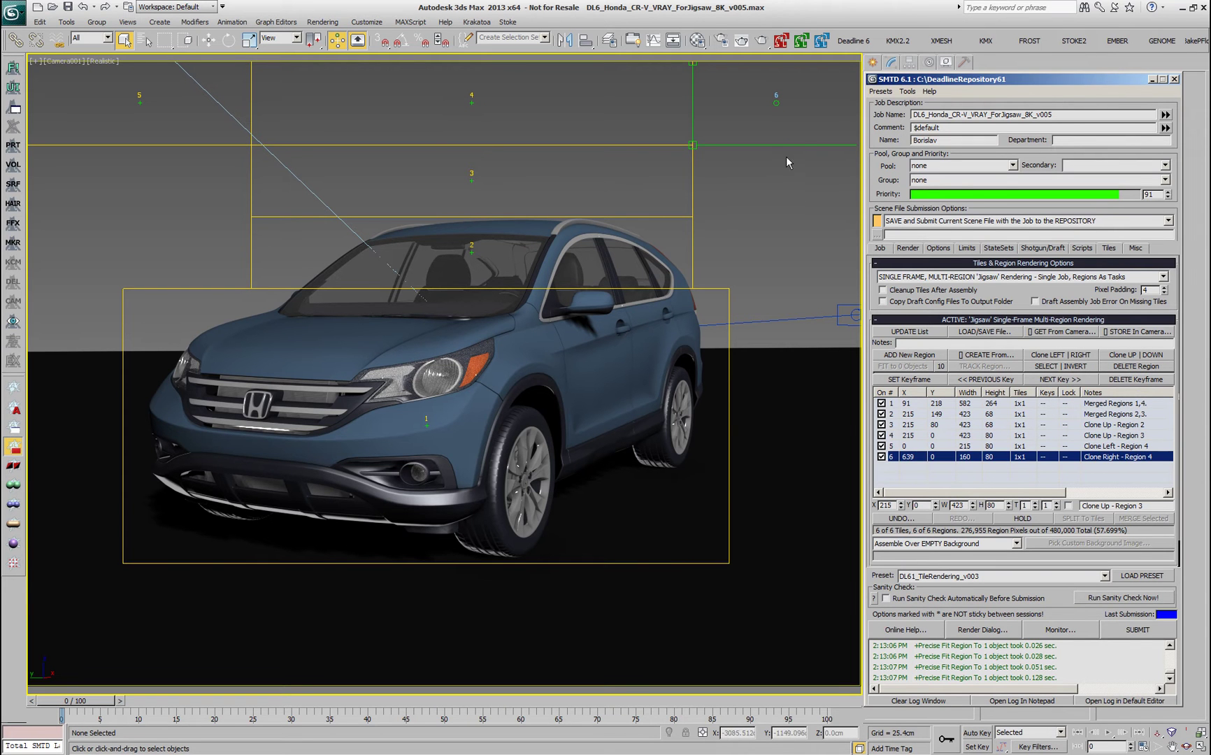
Extend region 6 down to a height of 170, and lower the shared edge of regions 3 and 4 so region 4 is 102 high.
mouse_move(787, 145)
mouse_down()
mouse_move(761, 289)
mouse_move(777, 95)
mouse_move(772, 242)
mouse_move(747, 288)
mouse_move(804, 266)
mouse_move(776, 299)
mouse_move(837, 283)
mouse_move(762, 289)
mouse_move(783, 268)
mouse_move(753, 294)
mouse_up()
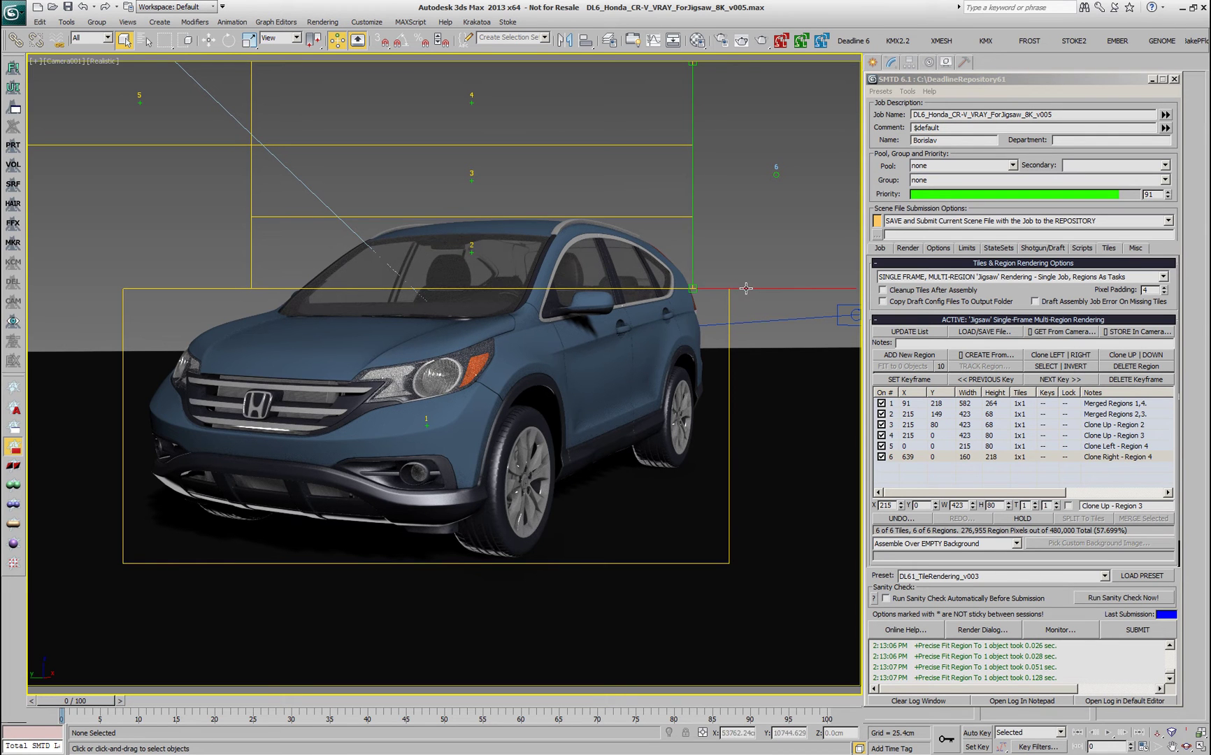
mouse_move(740, 286)
mouse_down()
mouse_move(721, 288)
mouse_move(728, 272)
mouse_move(733, 302)
mouse_move(736, 261)
mouse_move(734, 418)
mouse_move(729, 289)
mouse_move(748, 217)
mouse_move(561, 212)
mouse_move(504, 144)
mouse_move(483, 145)
mouse_move(712, 203)
mouse_move(725, 239)
mouse_up()
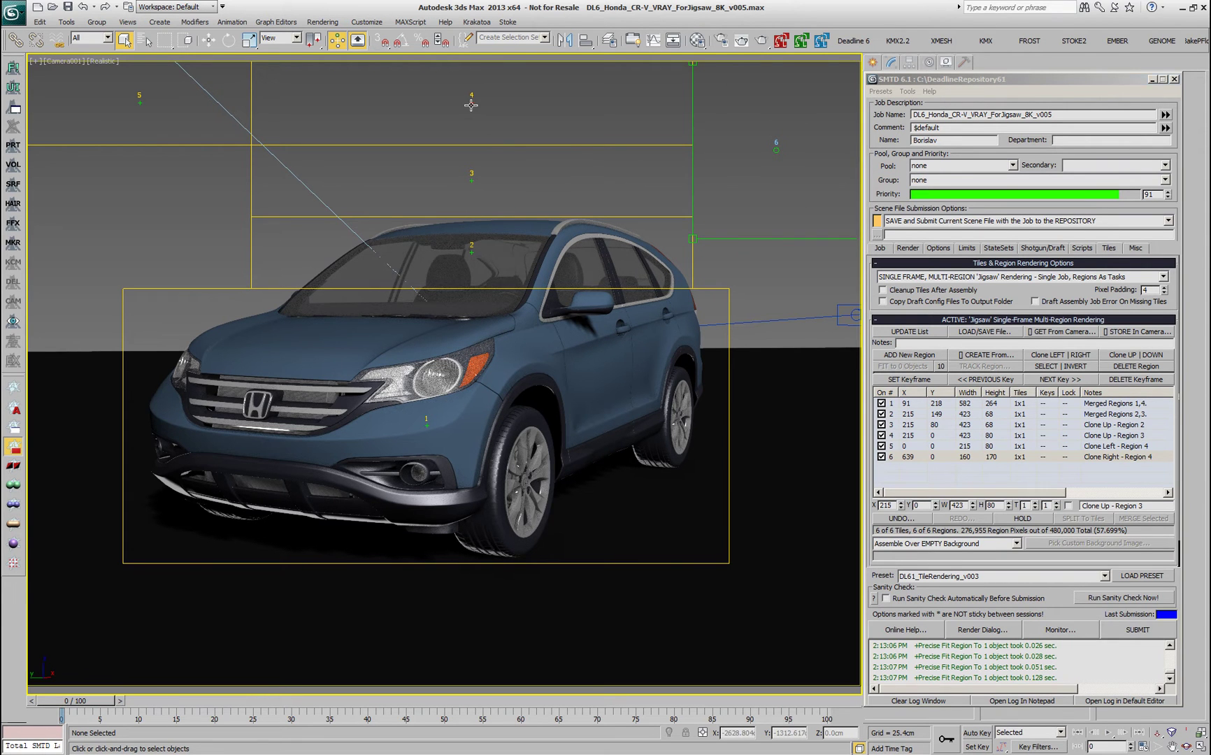
drag(502, 144, 494, 169)
click(498, 161)
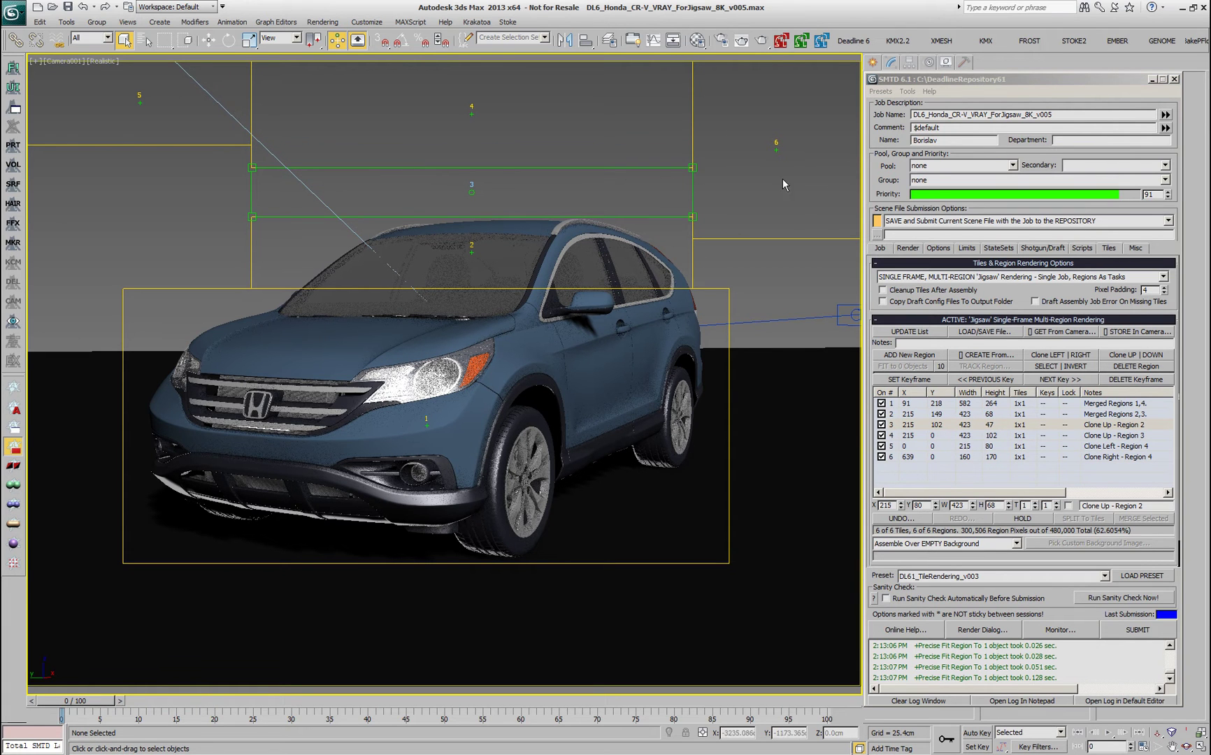
Reduce region 6 to a height of 80, clone it downward, and stretch the clone to a height of 137 to meet region 1's upper edge level.
click(778, 153)
mouse_move(733, 239)
mouse_down()
mouse_move(655, 220)
mouse_move(650, 172)
mouse_move(266, 144)
mouse_up()
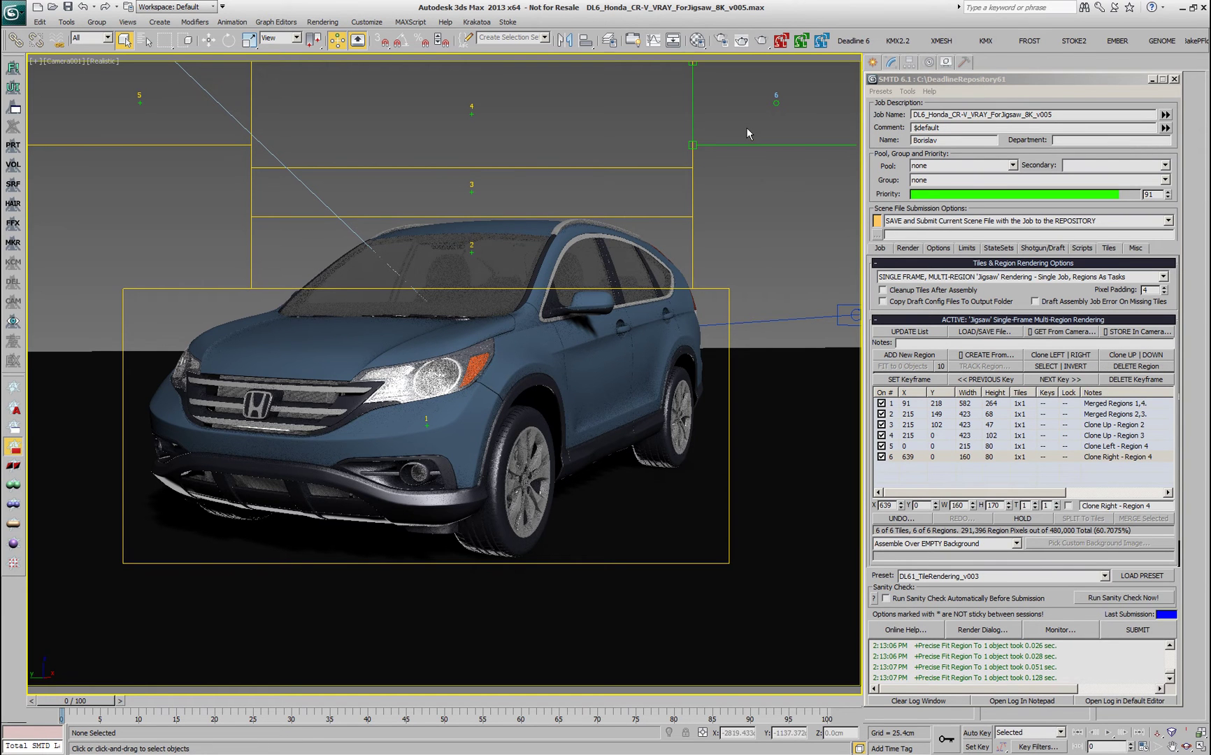
right_click(1136, 355)
drag(754, 228, 760, 296)
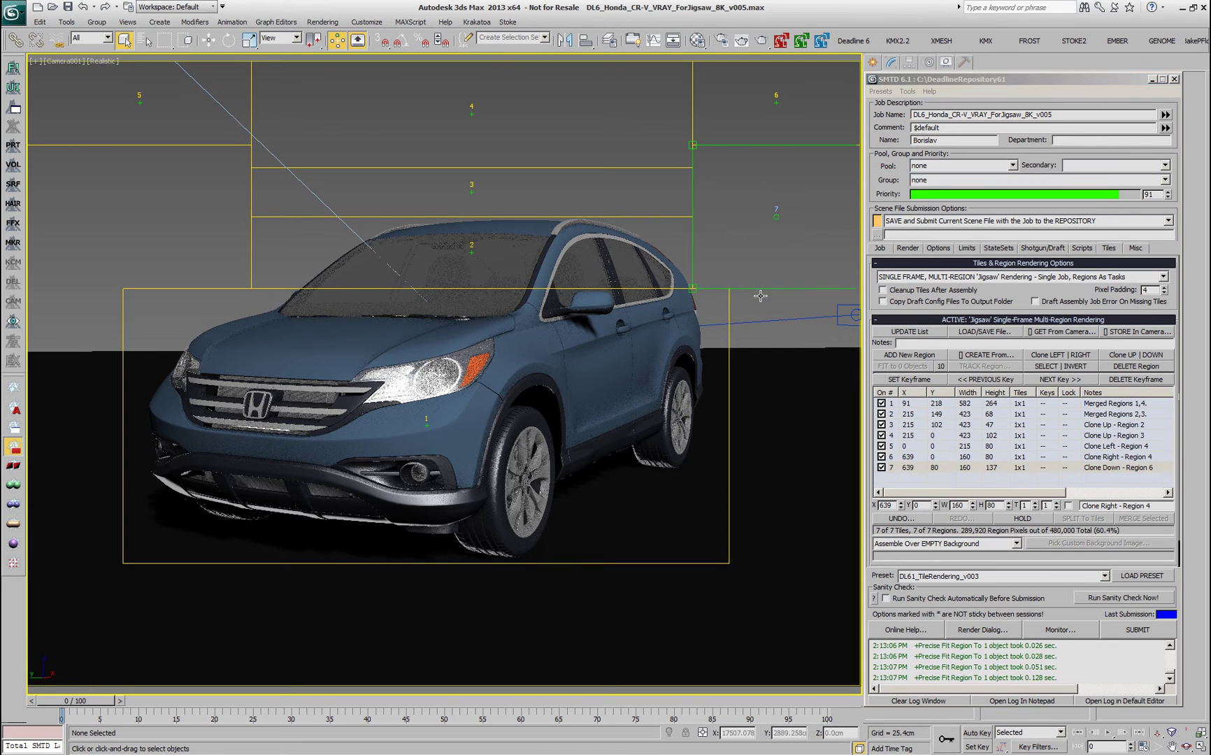
Clone region 1 to the right and to the left to cover both sides of the car.
click(427, 423)
click(1017, 406)
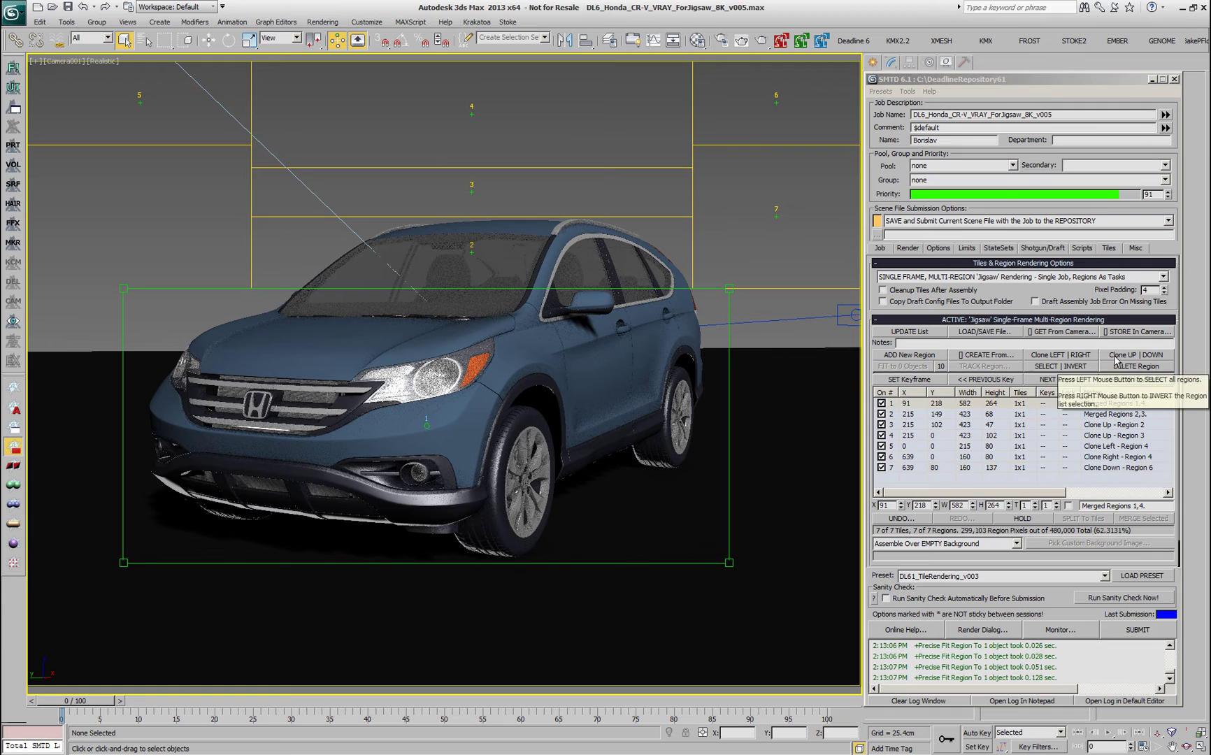
click(1075, 356)
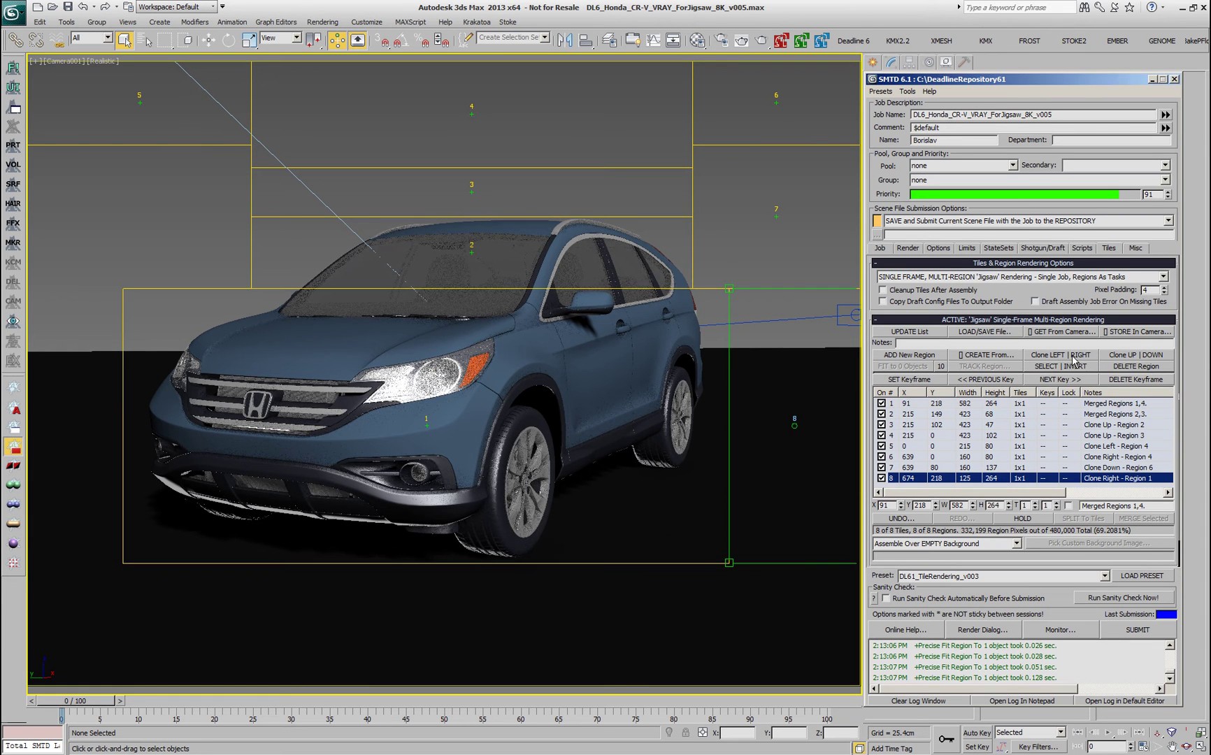
click(426, 426)
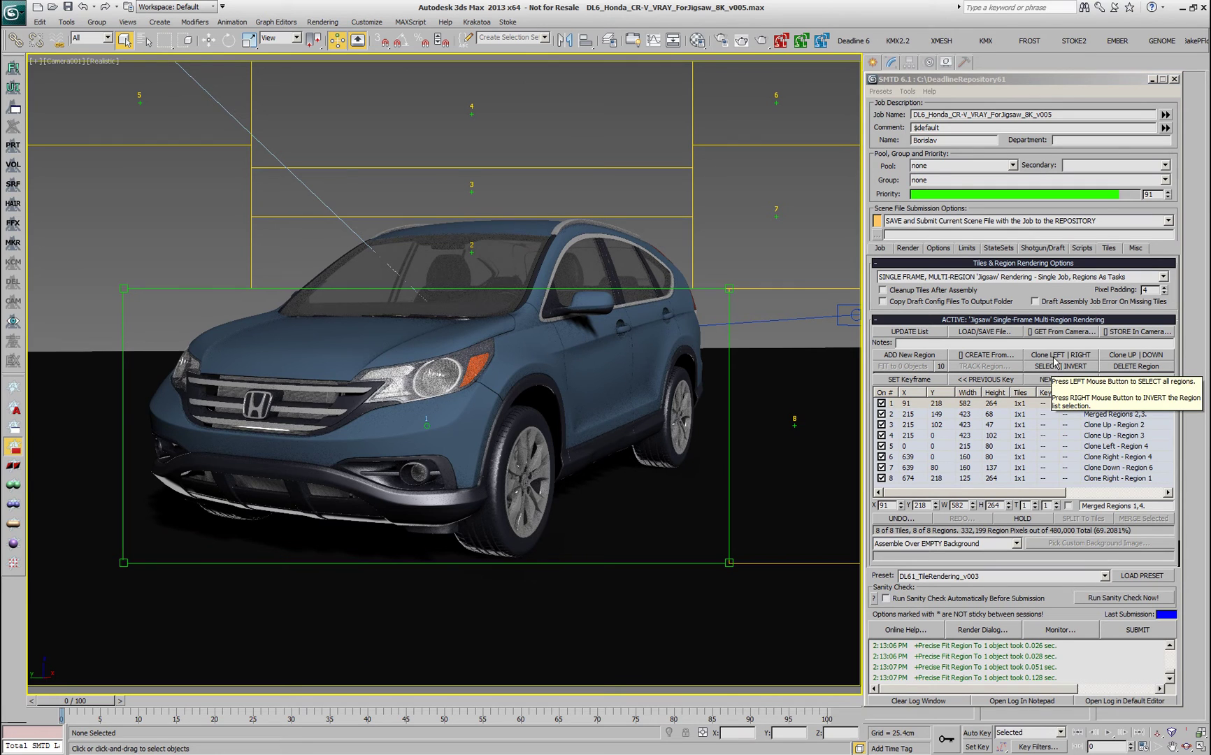
click(1056, 356)
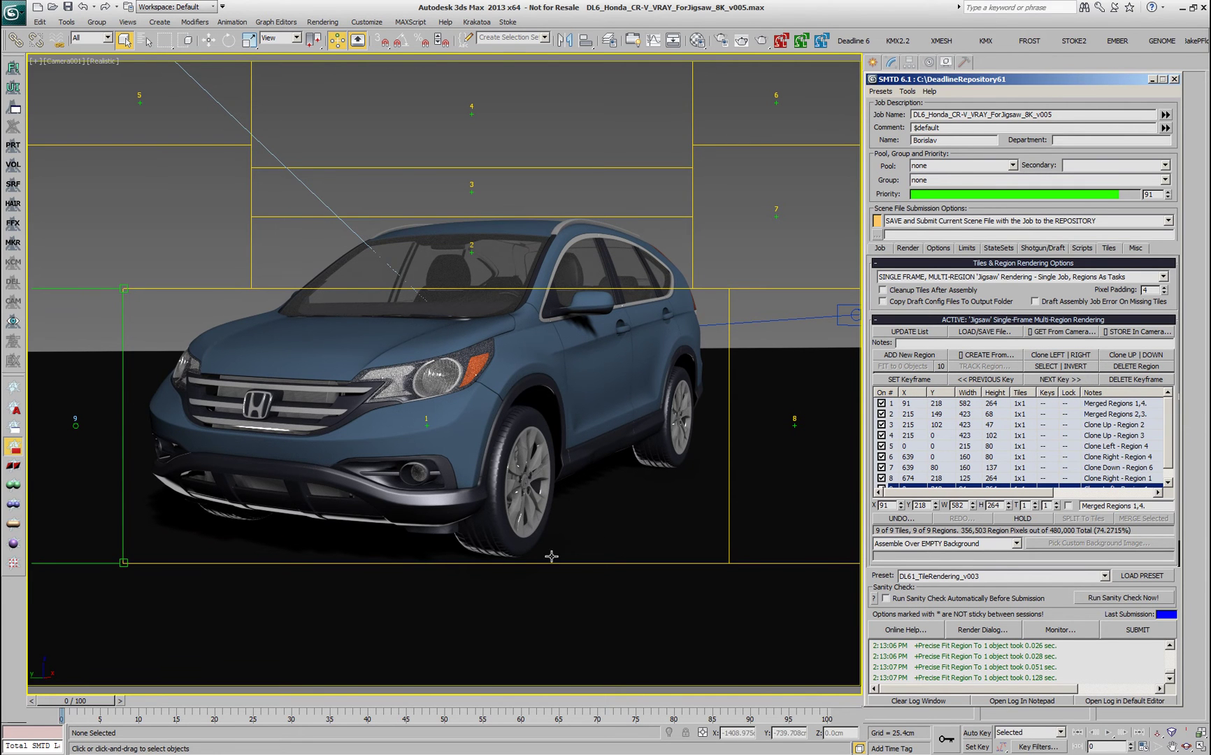
Clone region 1 downward and stretch the clone to both side edges of the frame.
click(427, 425)
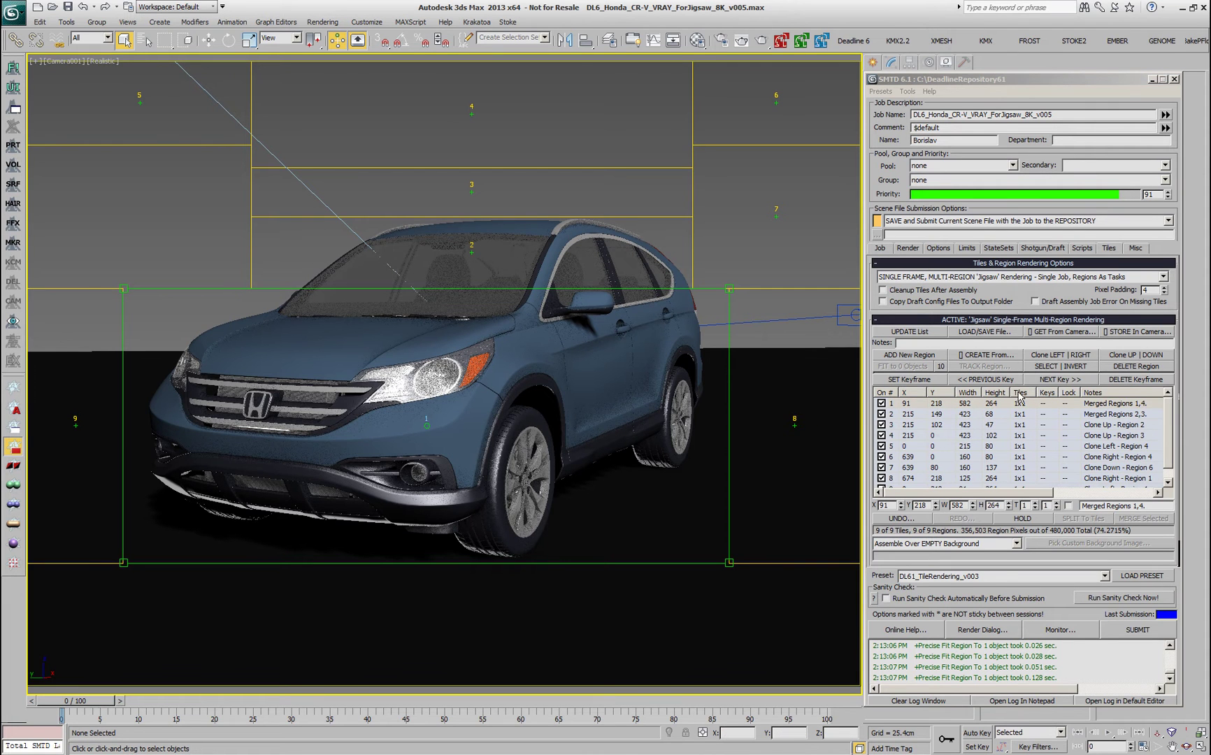
right_click(1131, 358)
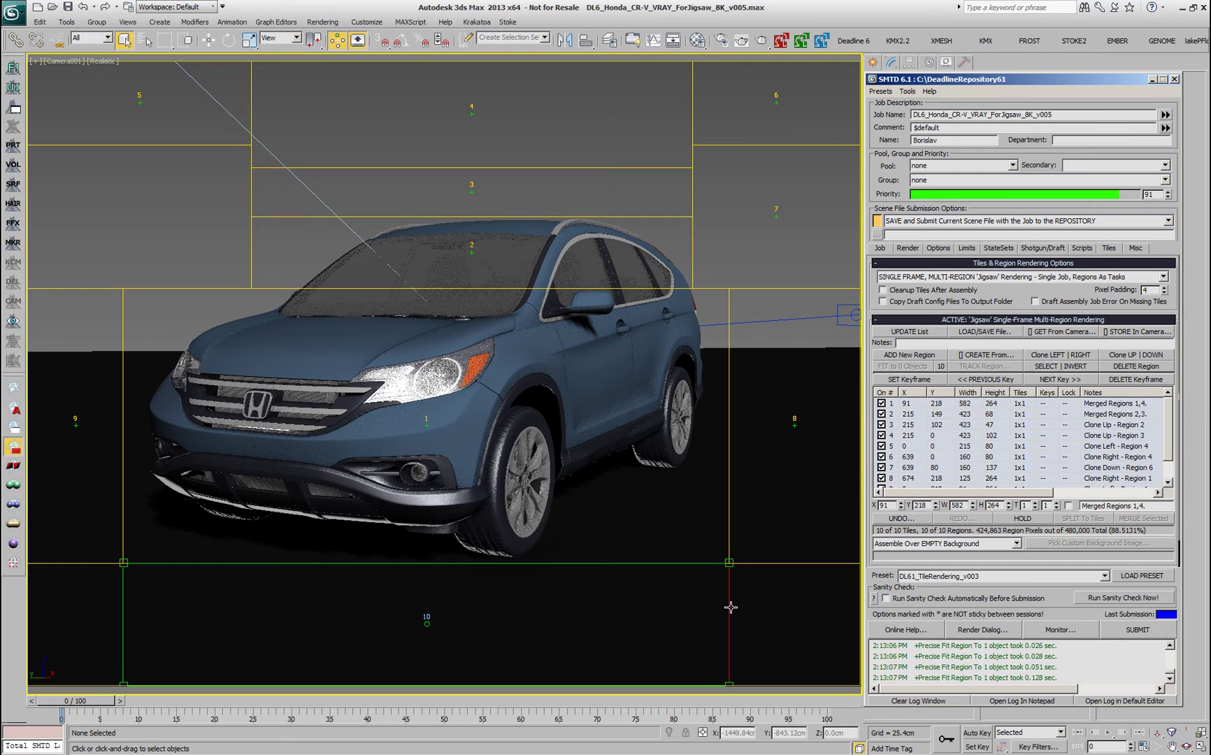
drag(731, 606, 859, 606)
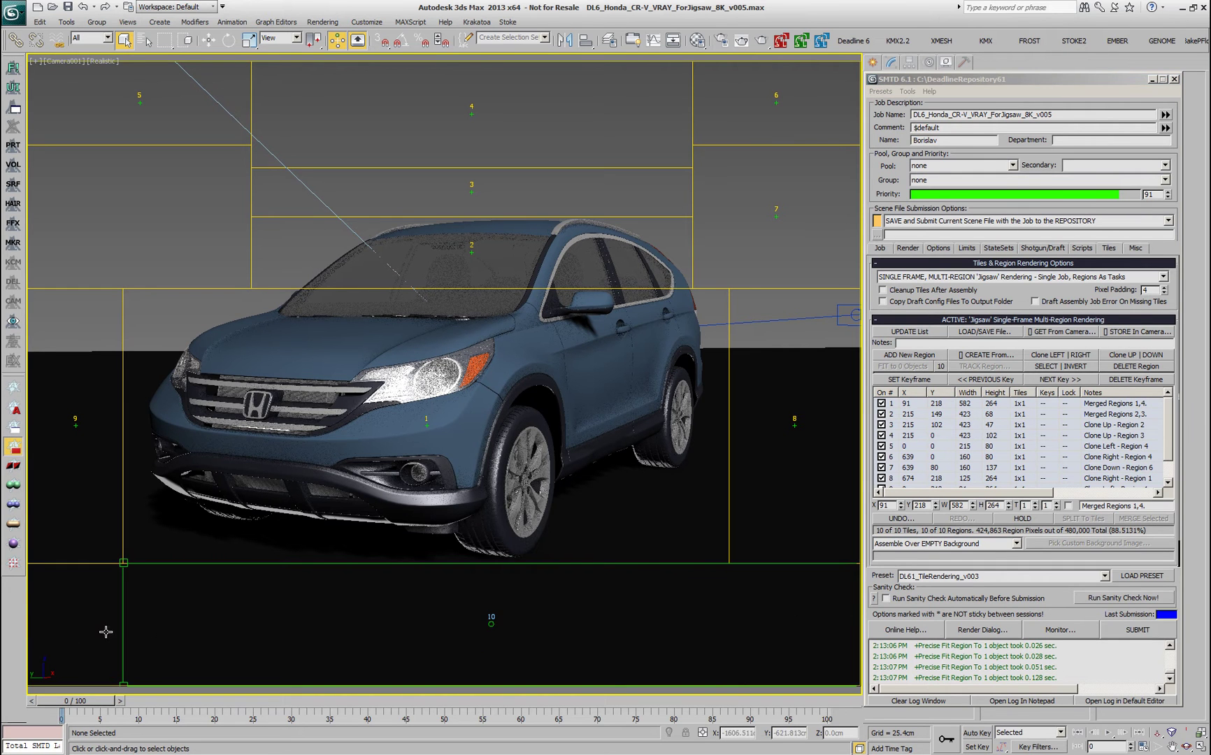
drag(123, 631, 28, 631)
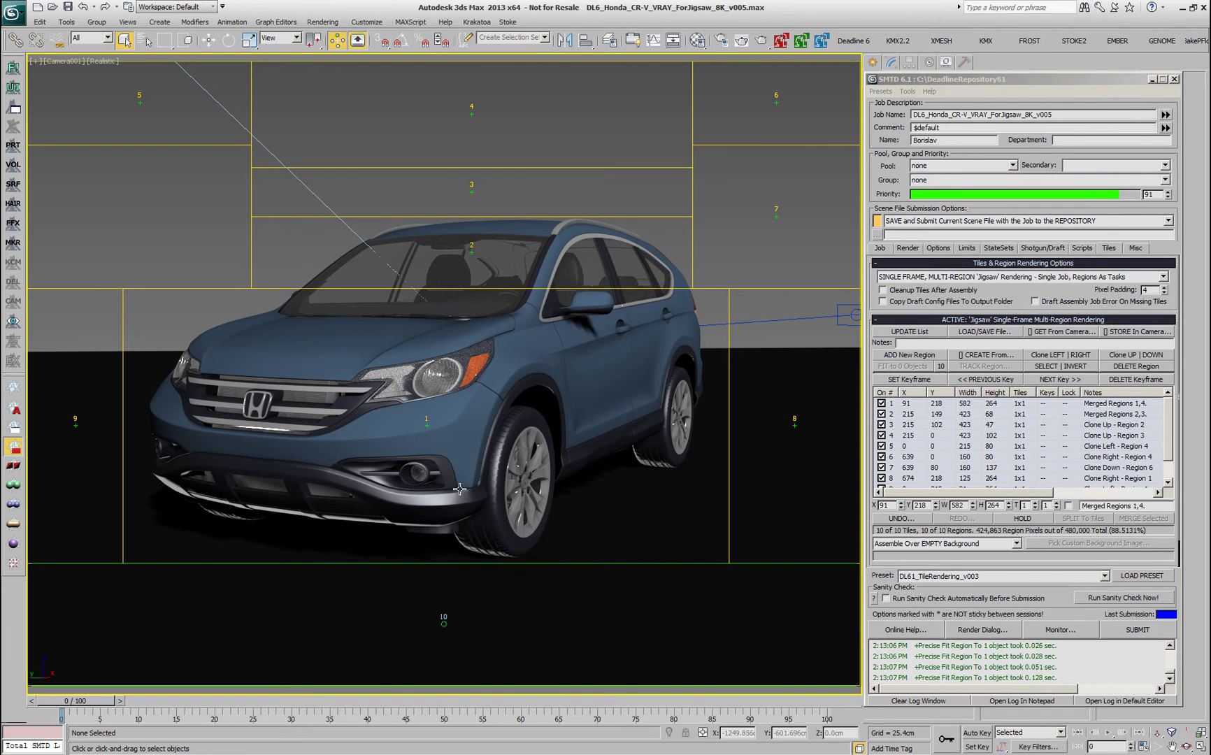
Subdivide region 1 over the car body into 8x4 tiles.
click(426, 426)
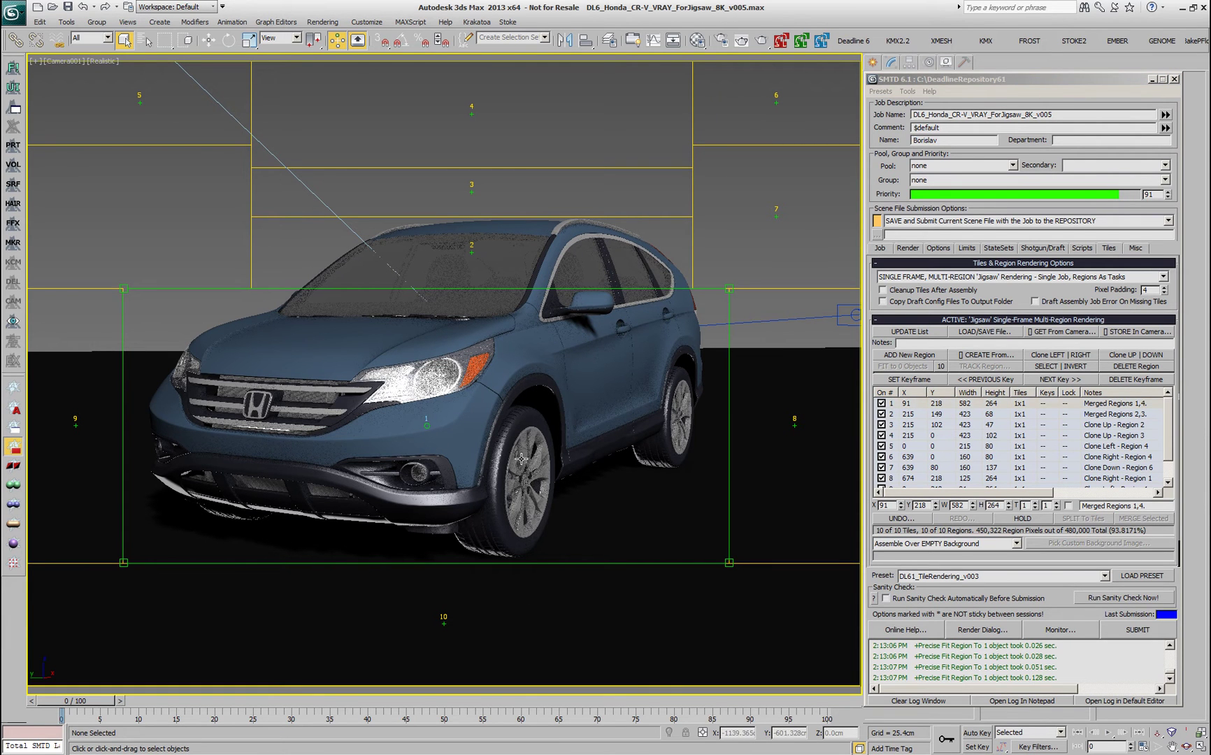
drag(1038, 507, 1038, 481)
click(1055, 504)
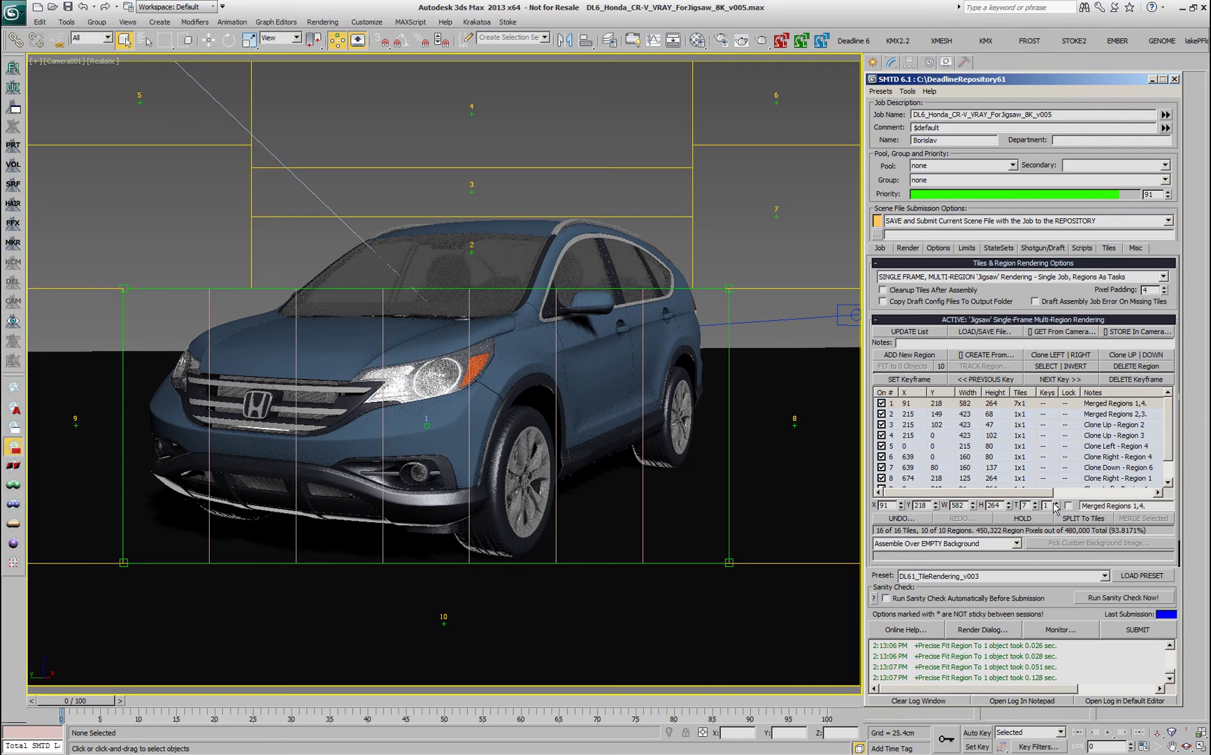
click(1055, 504)
click(1056, 503)
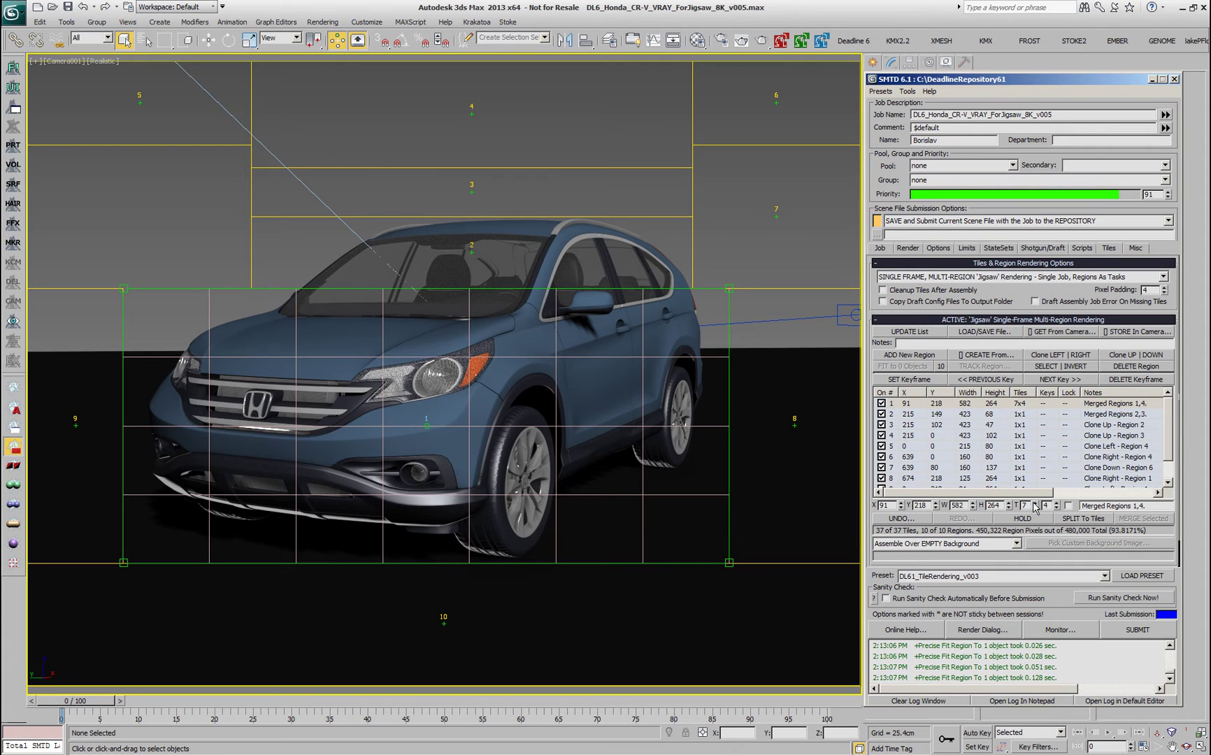
click(1035, 503)
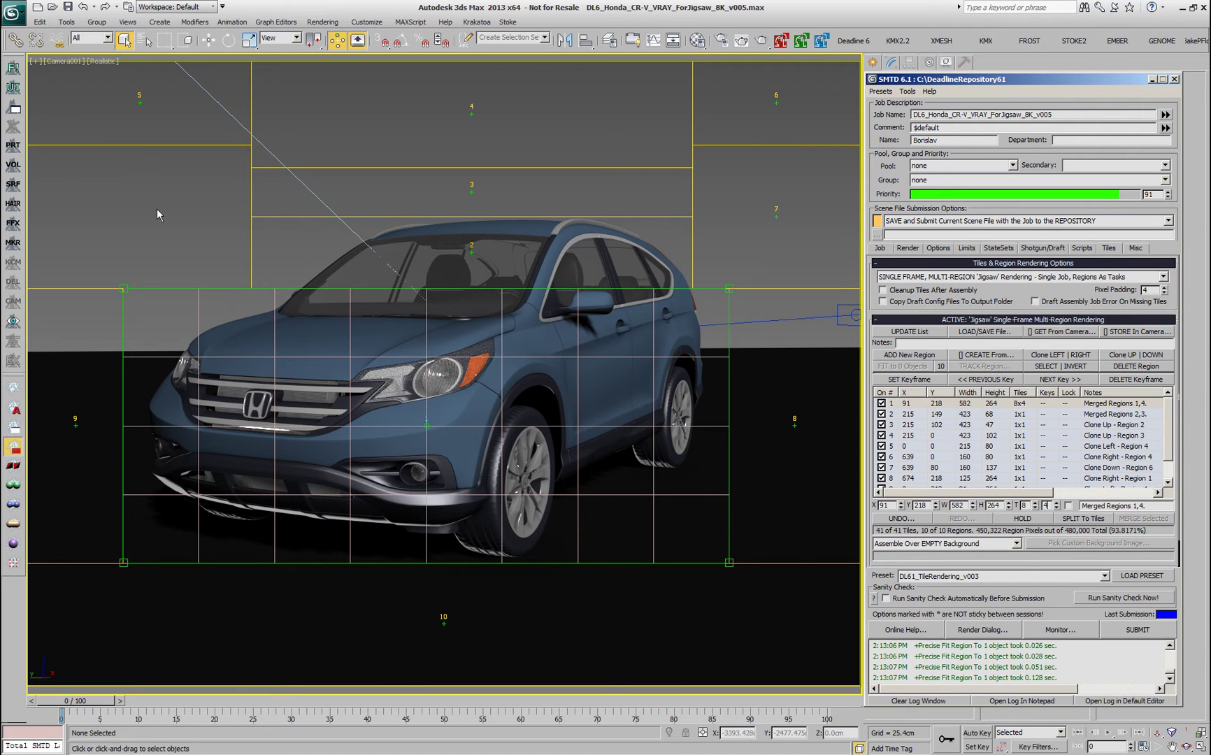
Merge regions 3 and 4 above the car roof into a single region.
click(472, 190)
ctrl+click(474, 116)
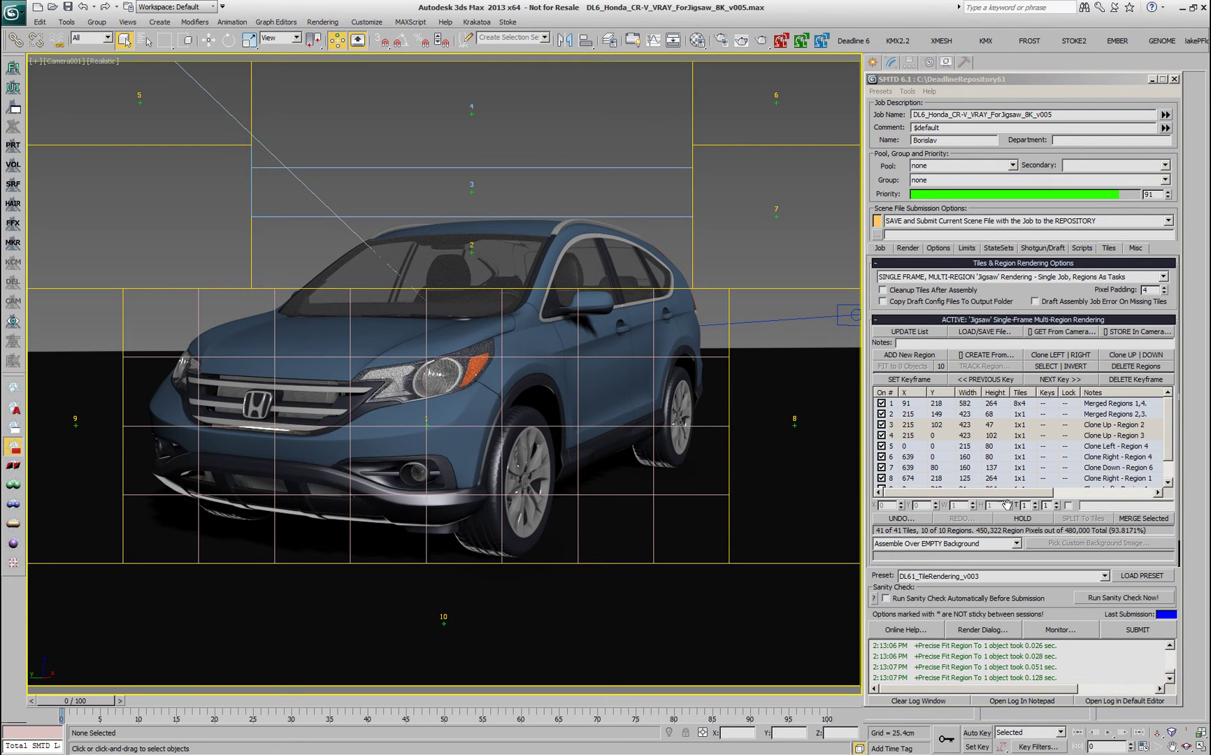
click(1143, 520)
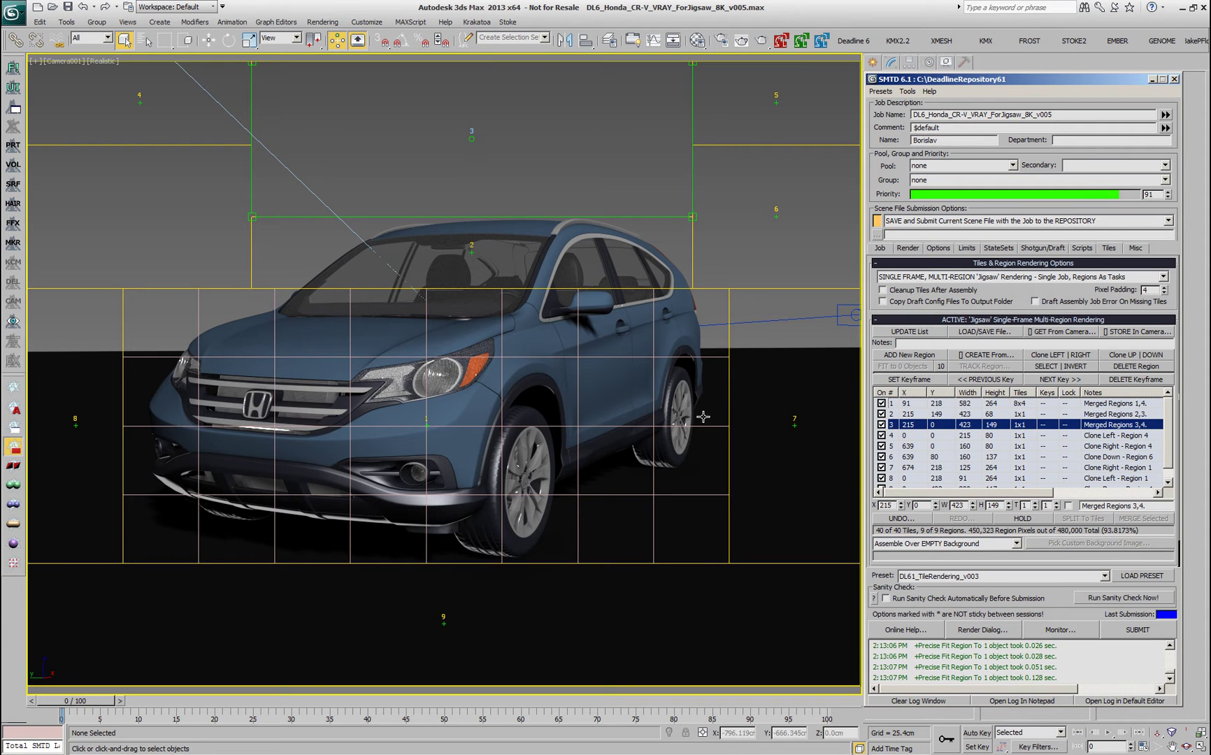
Merge upper corner regions 4 and 5 into one full-width region, and delete the overlapping region 3 above the roof.
click(208, 121)
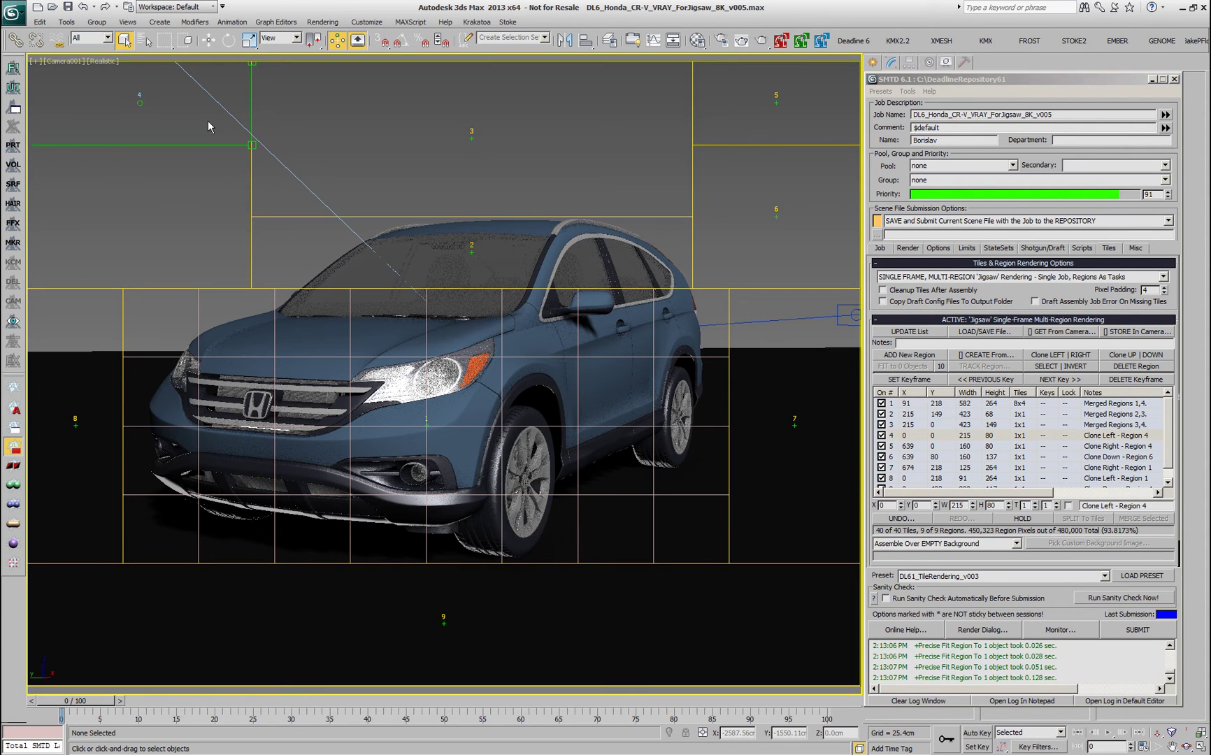
ctrl+click(776, 103)
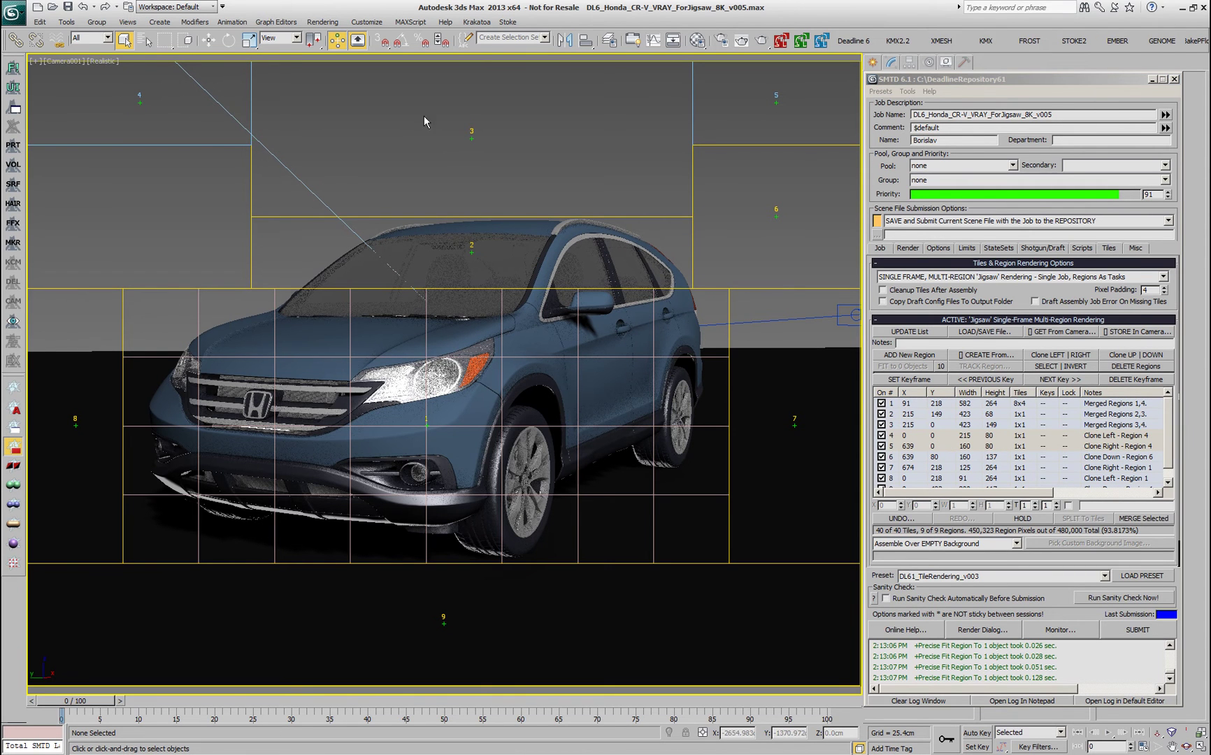
click(1146, 518)
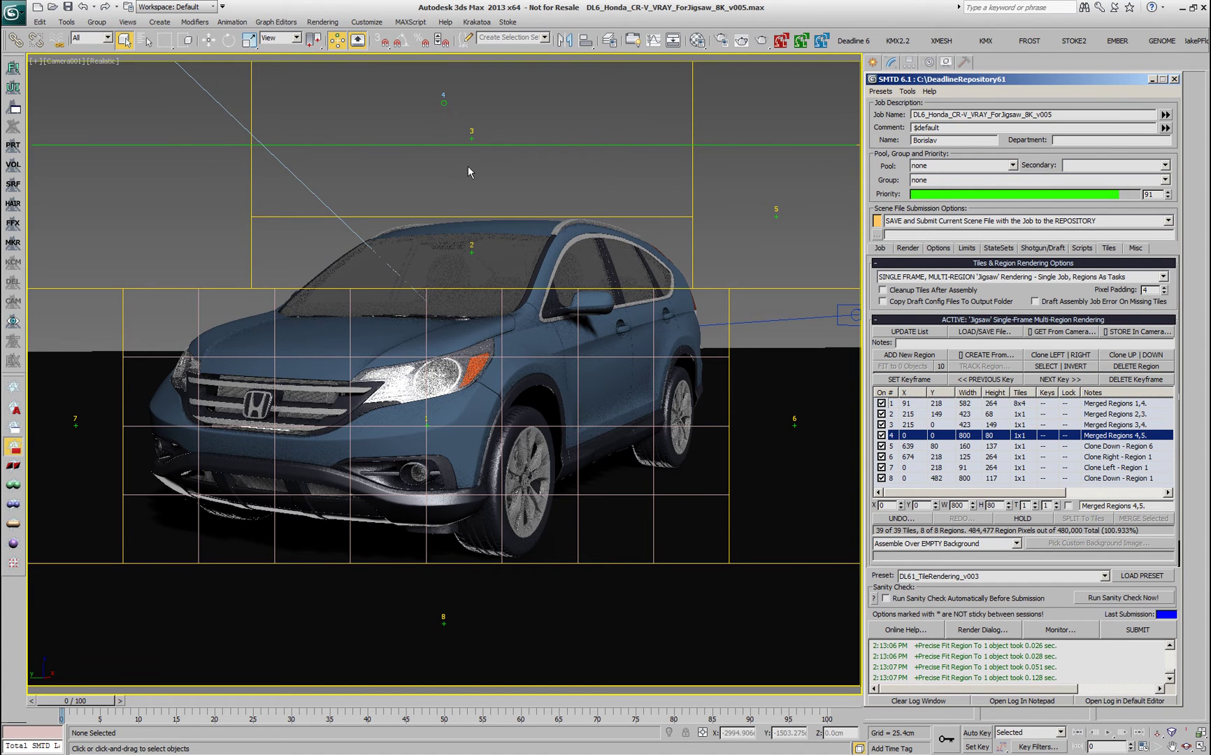
click(497, 168)
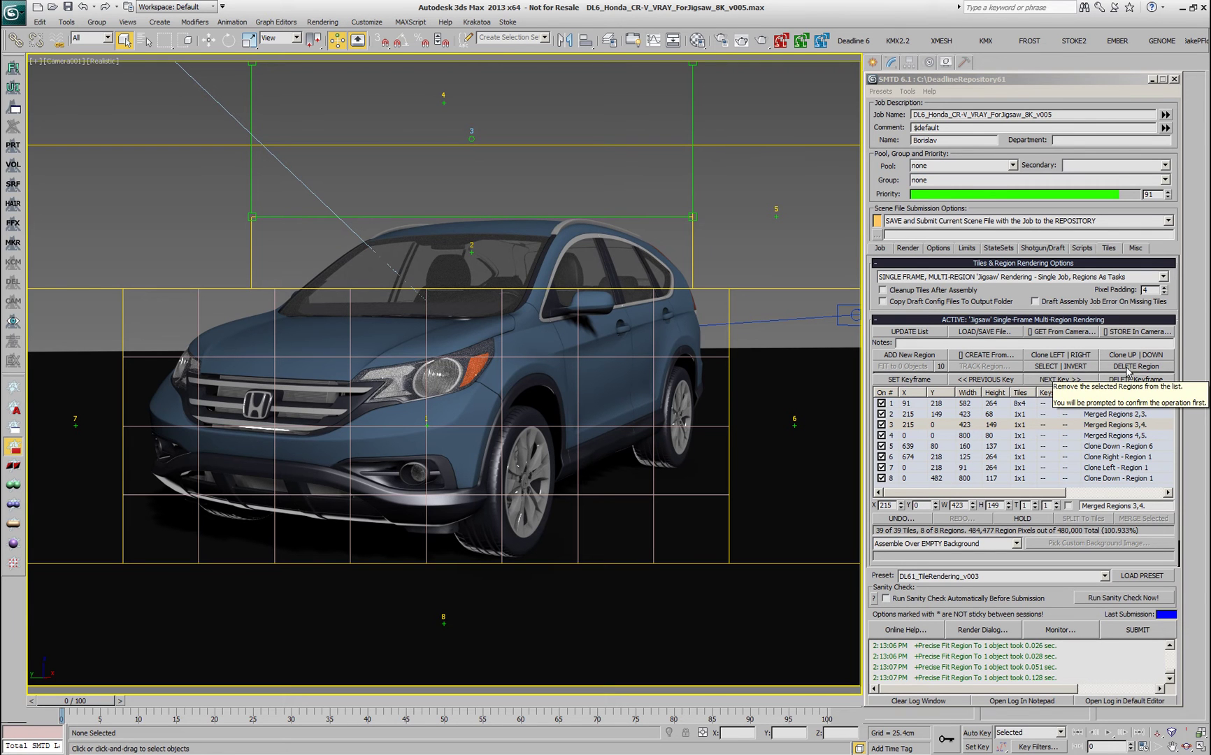
click(1127, 371)
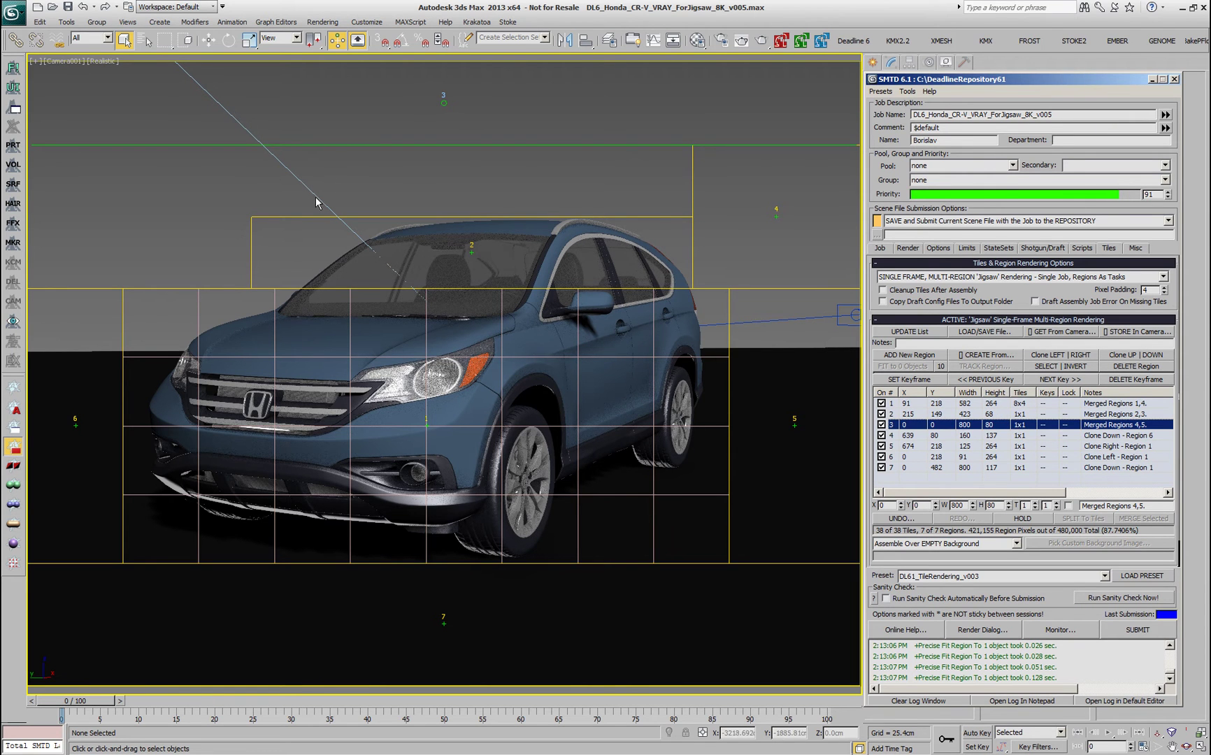
Stretch region 2 over the car roof out to the frame's left edge and up to the lower edge of region 3.
click(226, 187)
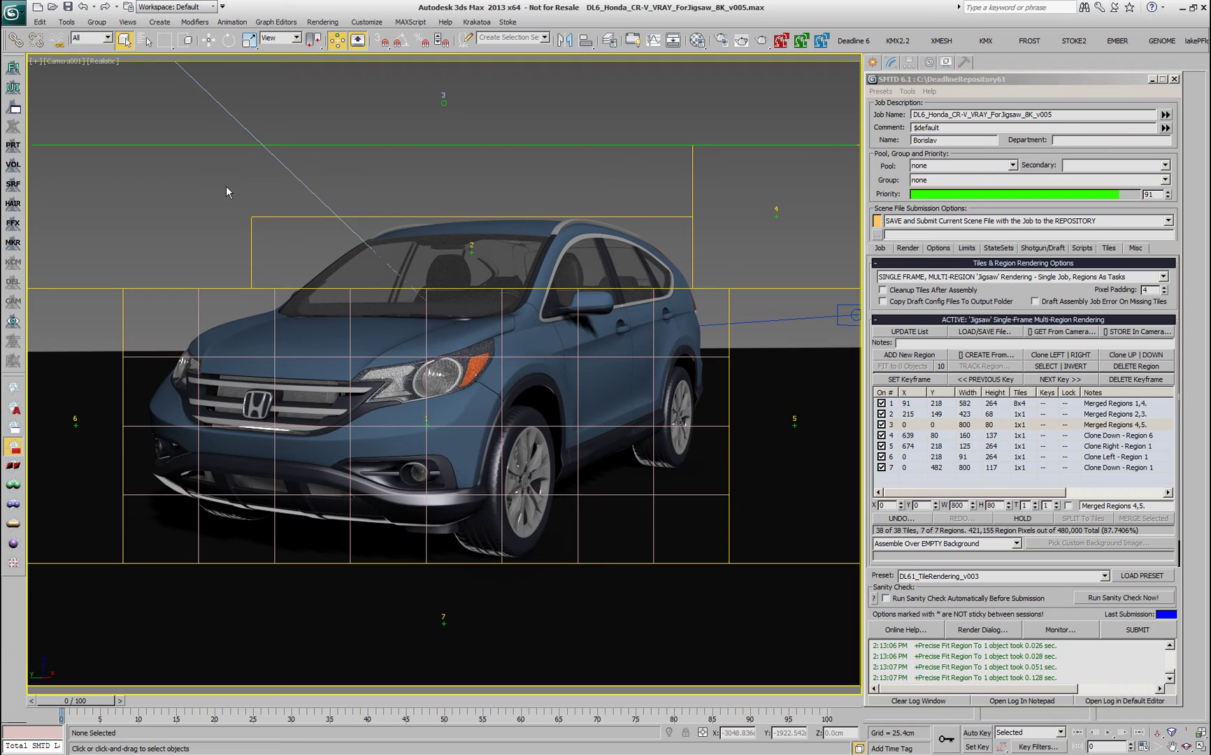
click(472, 252)
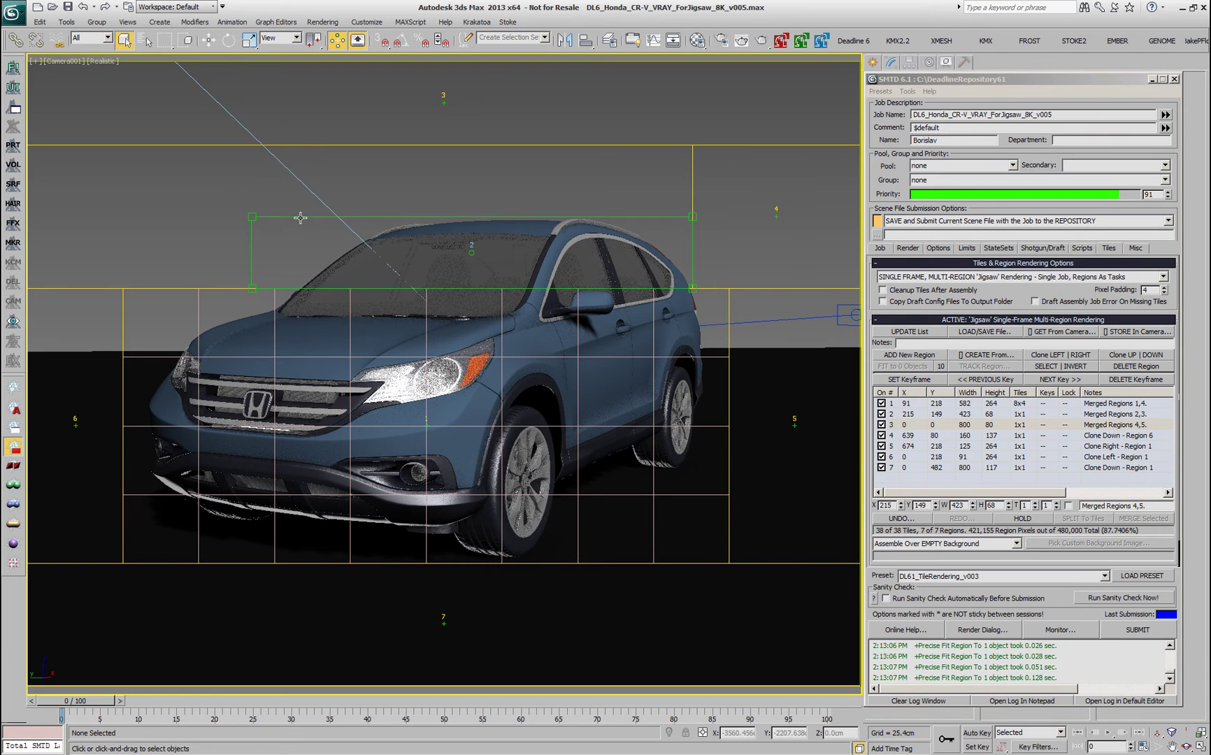
drag(250, 215, 31, 143)
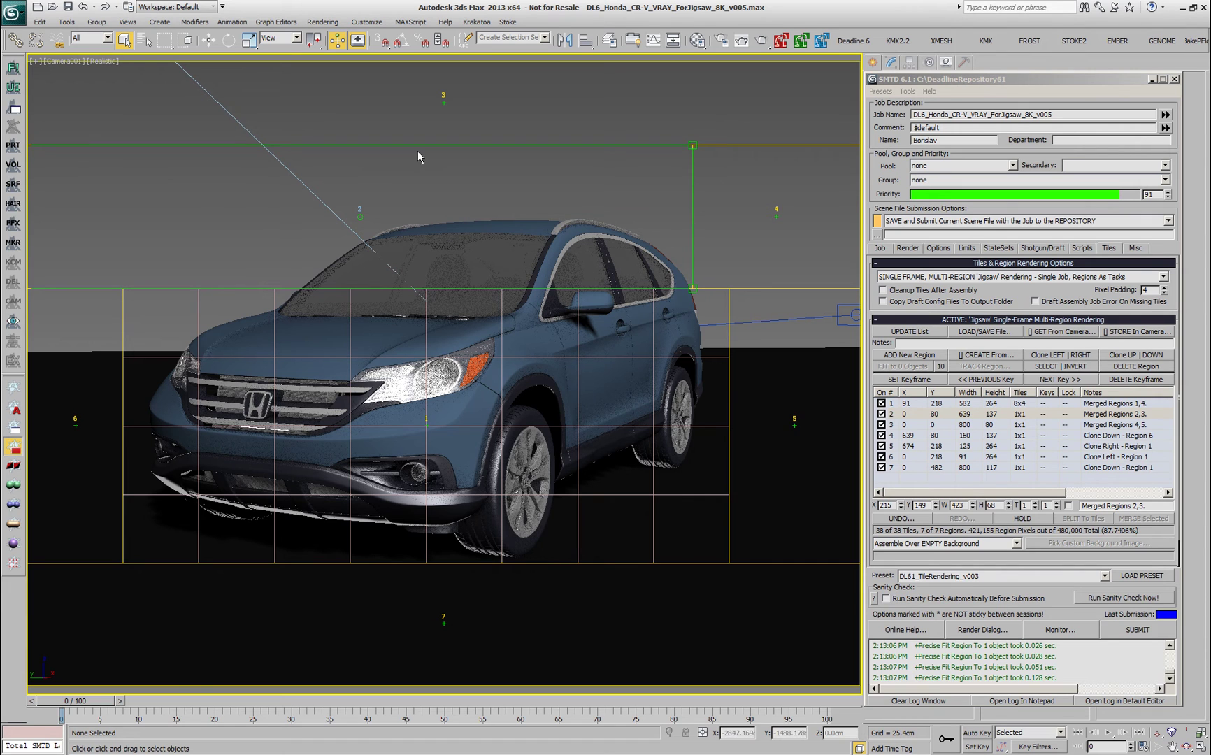
Subdivide the stretched region 2 into 3x1 tiles and split those tiles into separate regions.
click(1036, 503)
click(1037, 504)
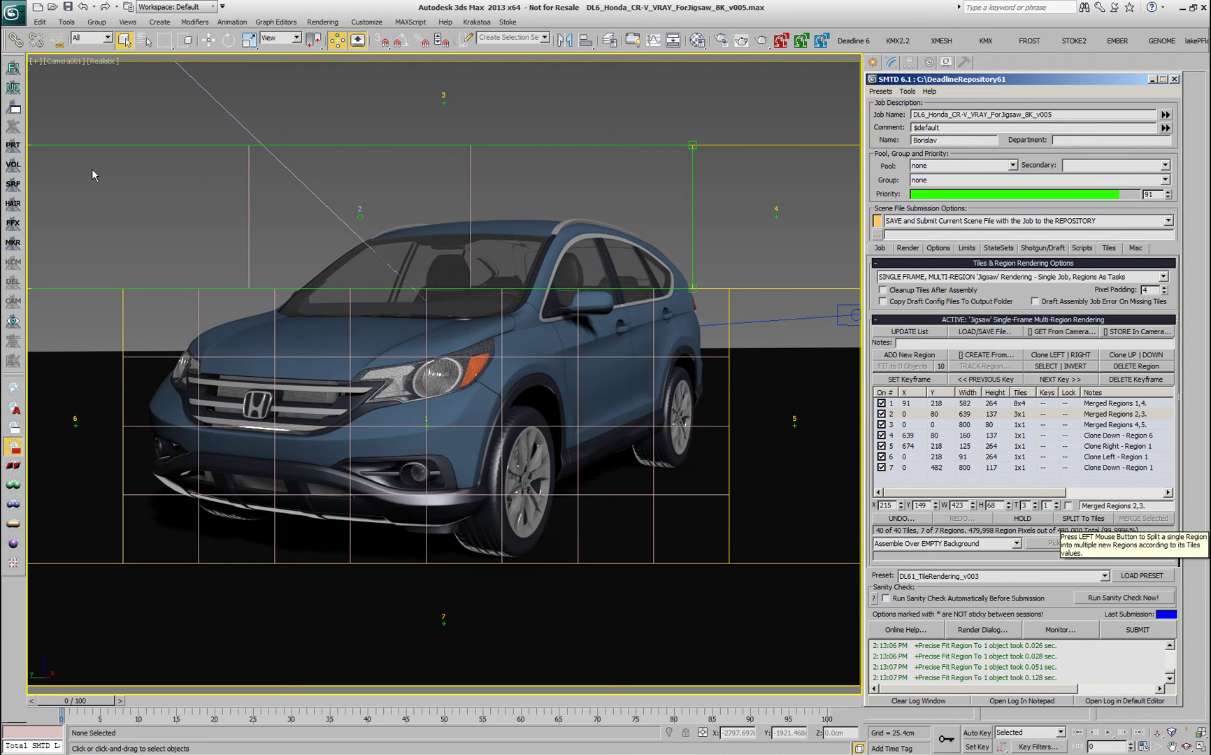
click(1073, 518)
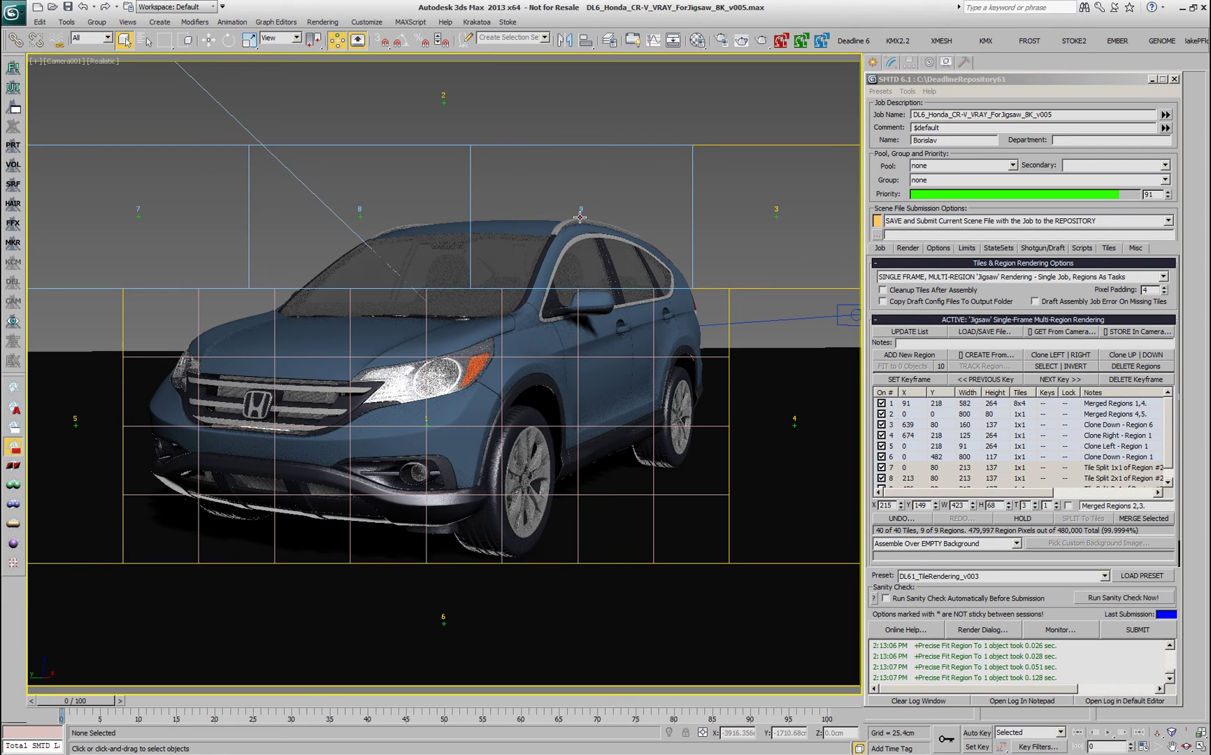
Subdivide regions 9 and 8 over the car roof into 2x2 tiles each.
click(579, 218)
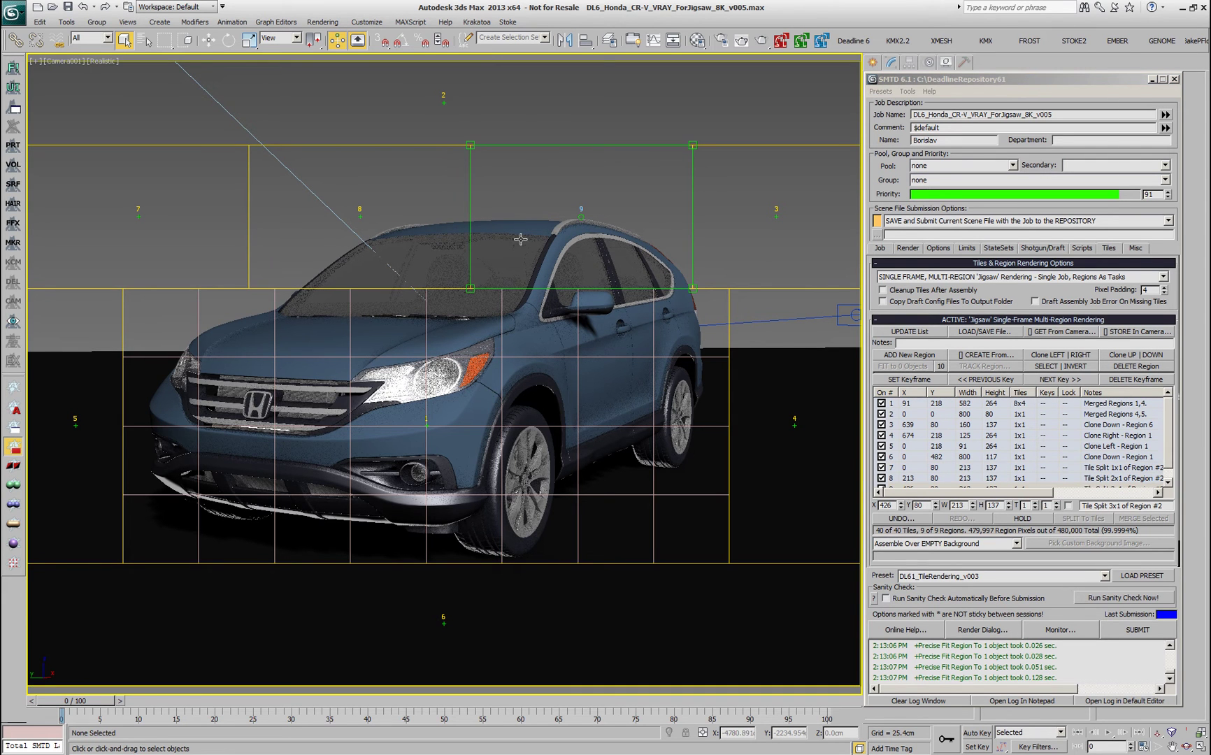
click(1056, 502)
click(1035, 502)
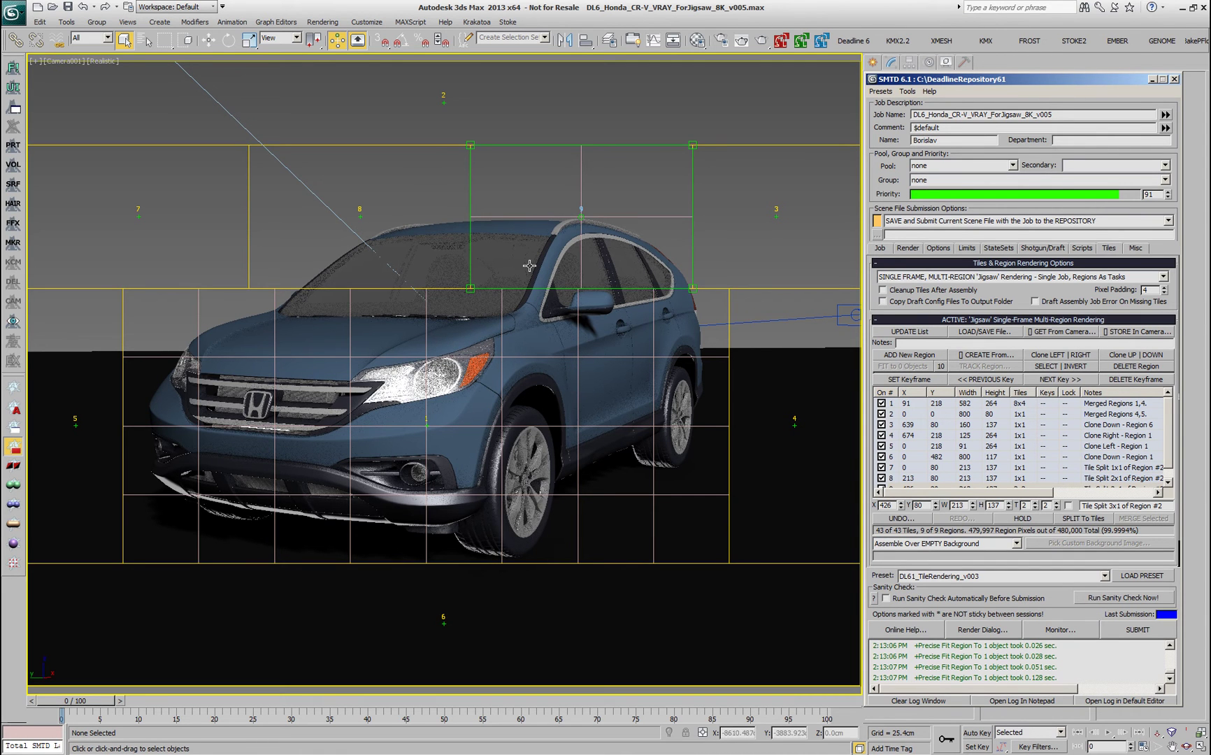
click(359, 216)
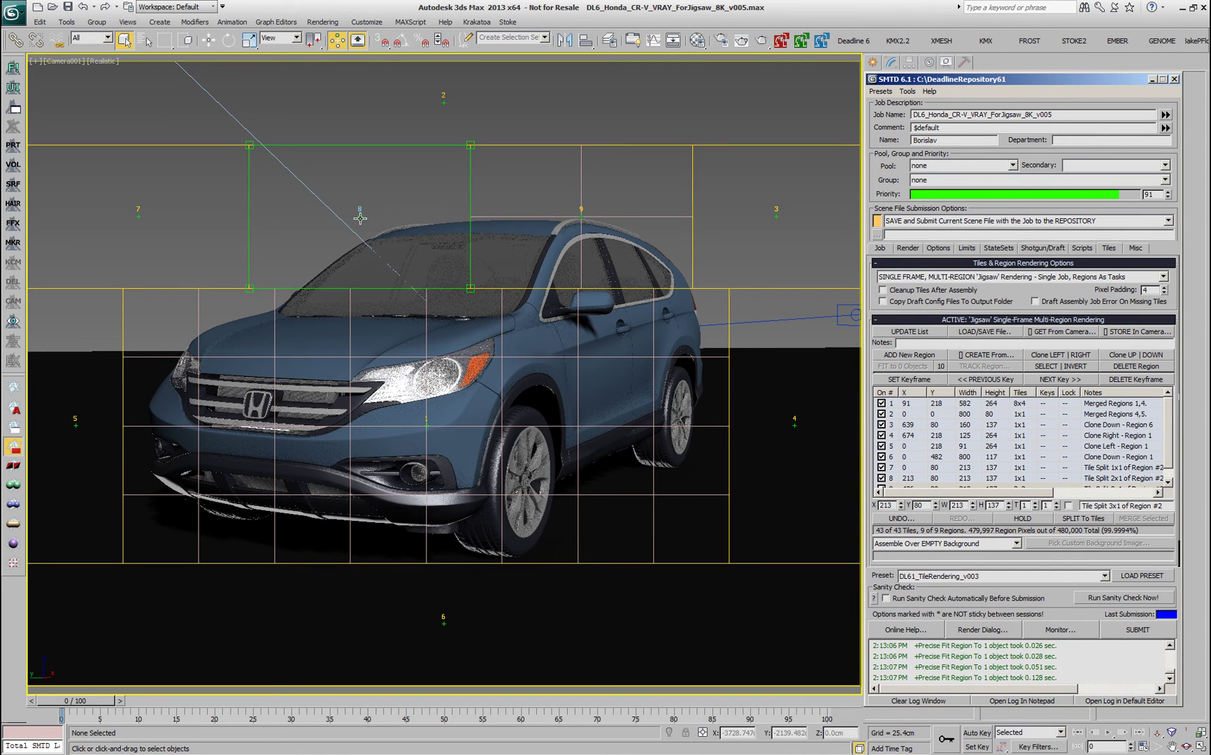
click(1035, 503)
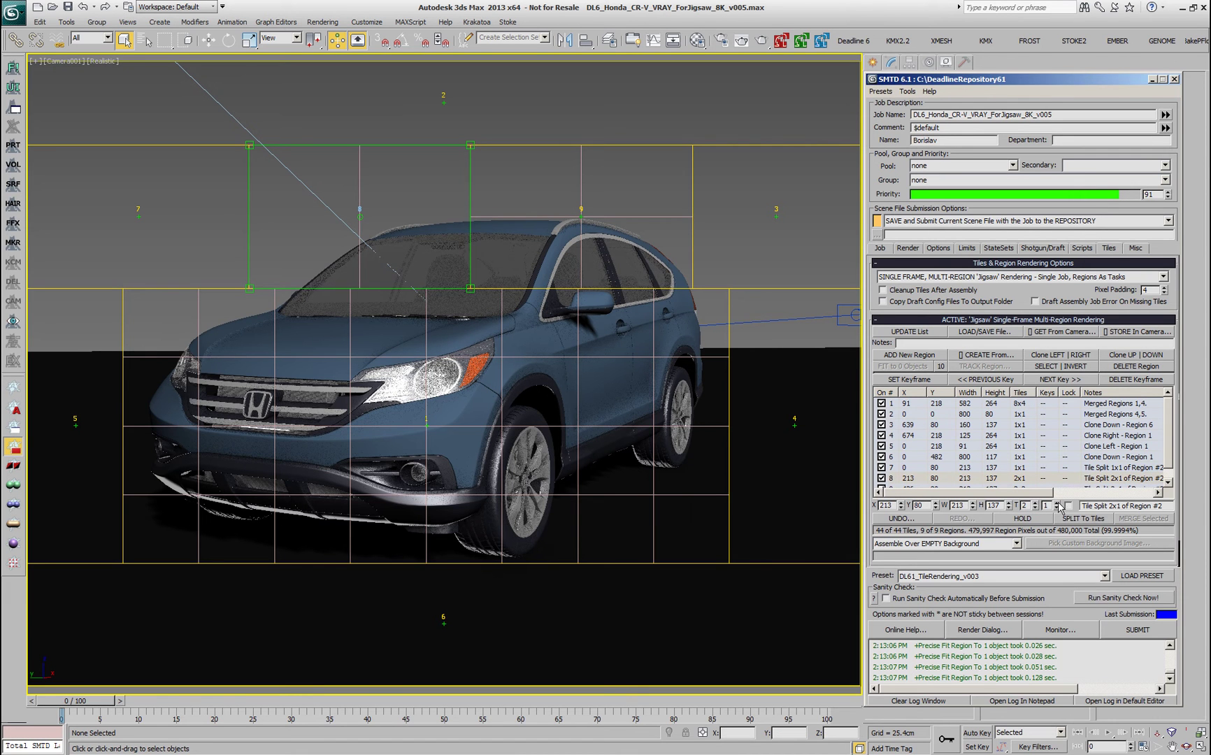
click(1057, 502)
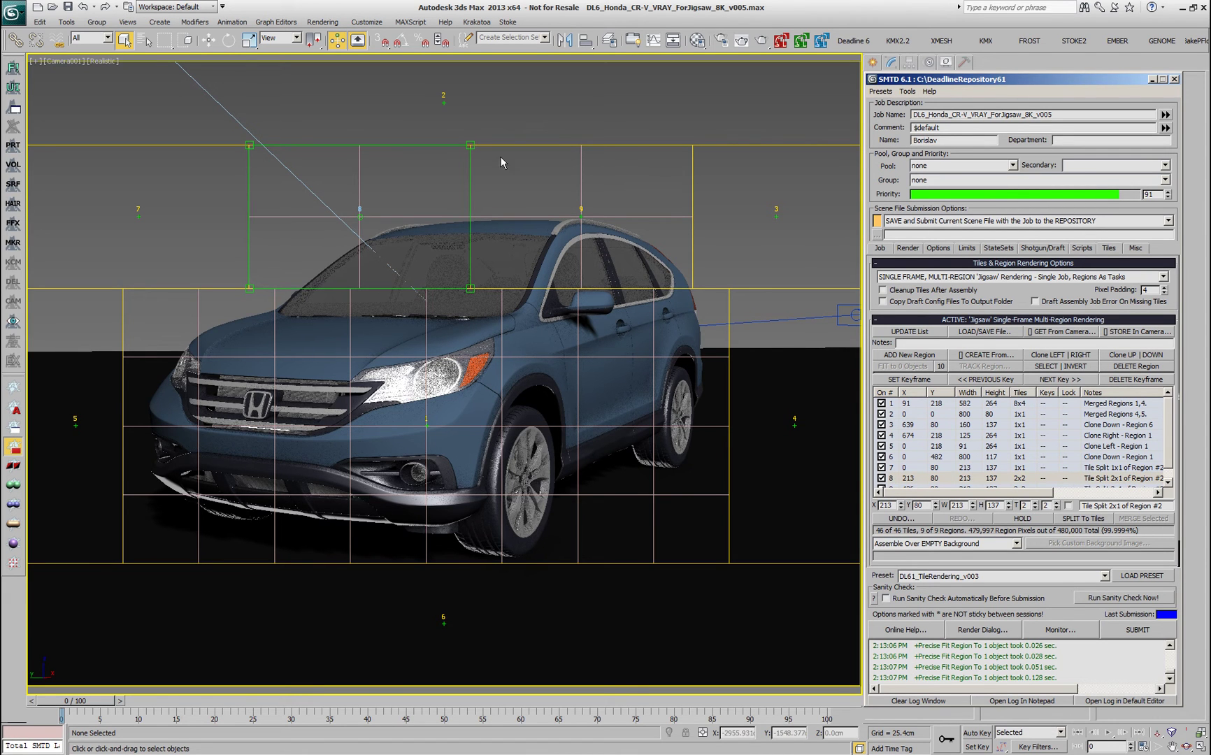
Merge regions 8 and 9 over the car roof into a single region.
click(138, 210)
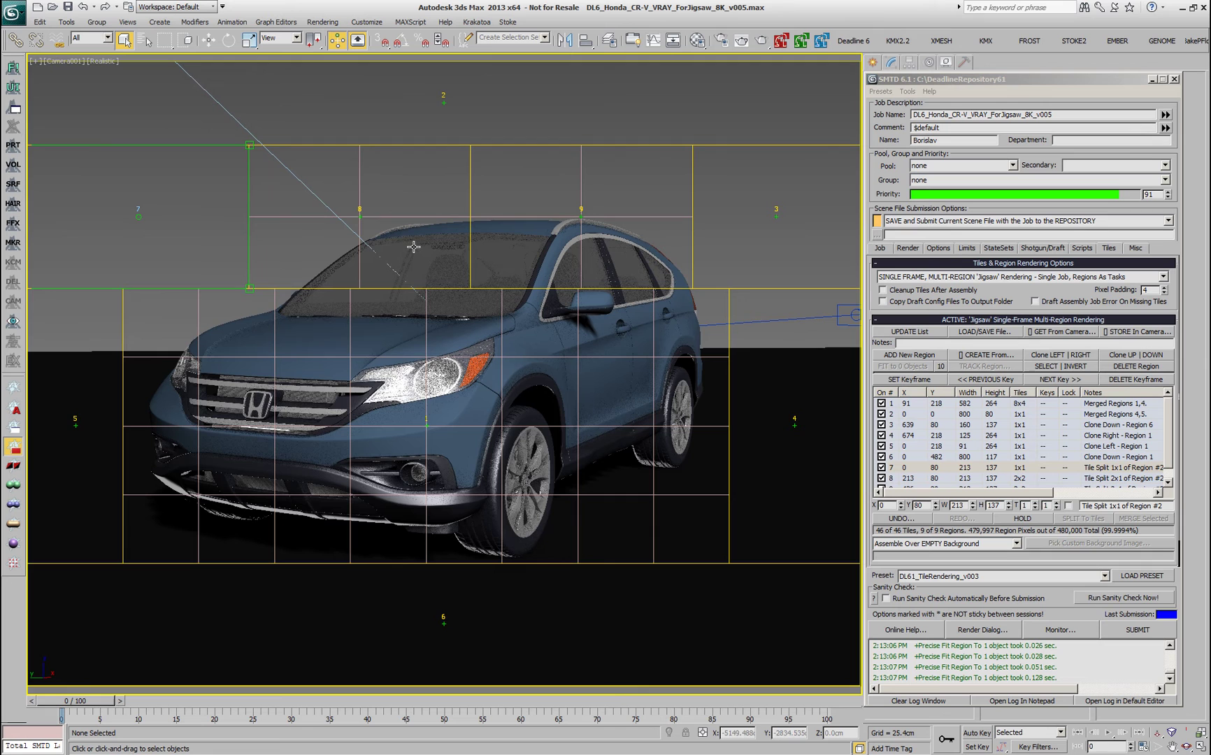
click(360, 216)
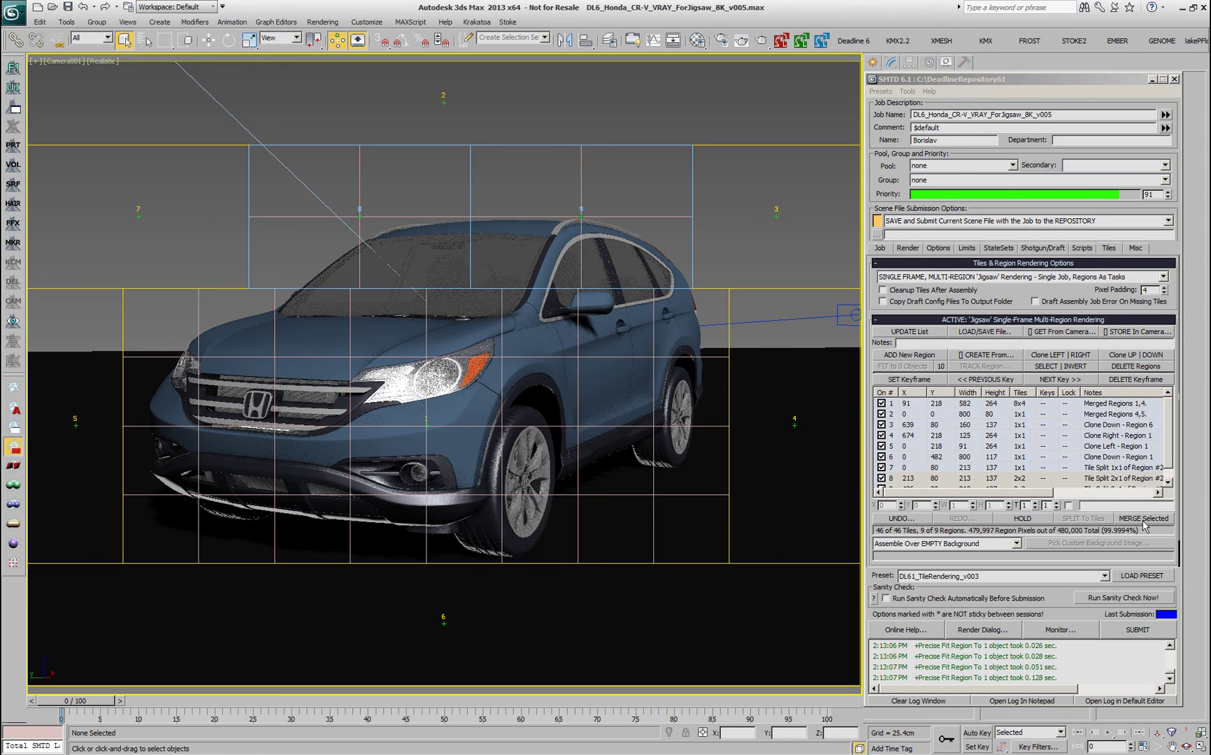
click(1144, 519)
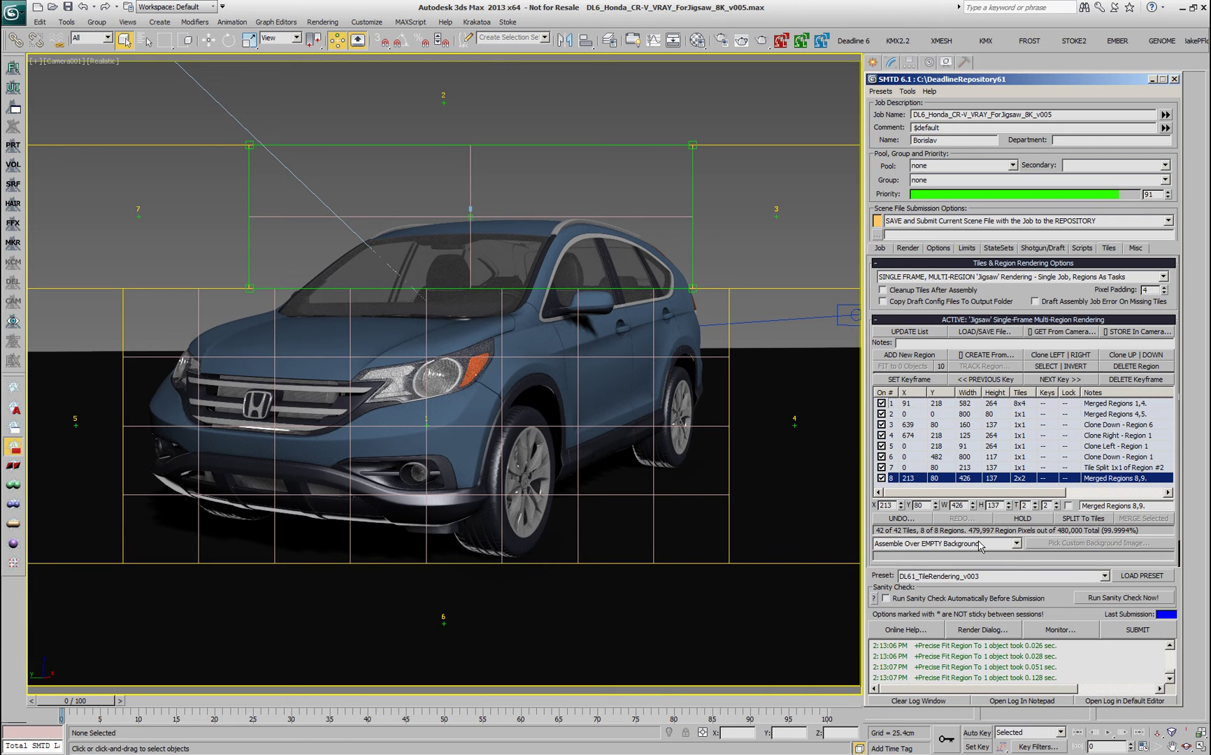
Undo the region edits back to separate upper corner regions 4 and 5, and extend region 4 down to the upper edge of region 8.
click(911, 521)
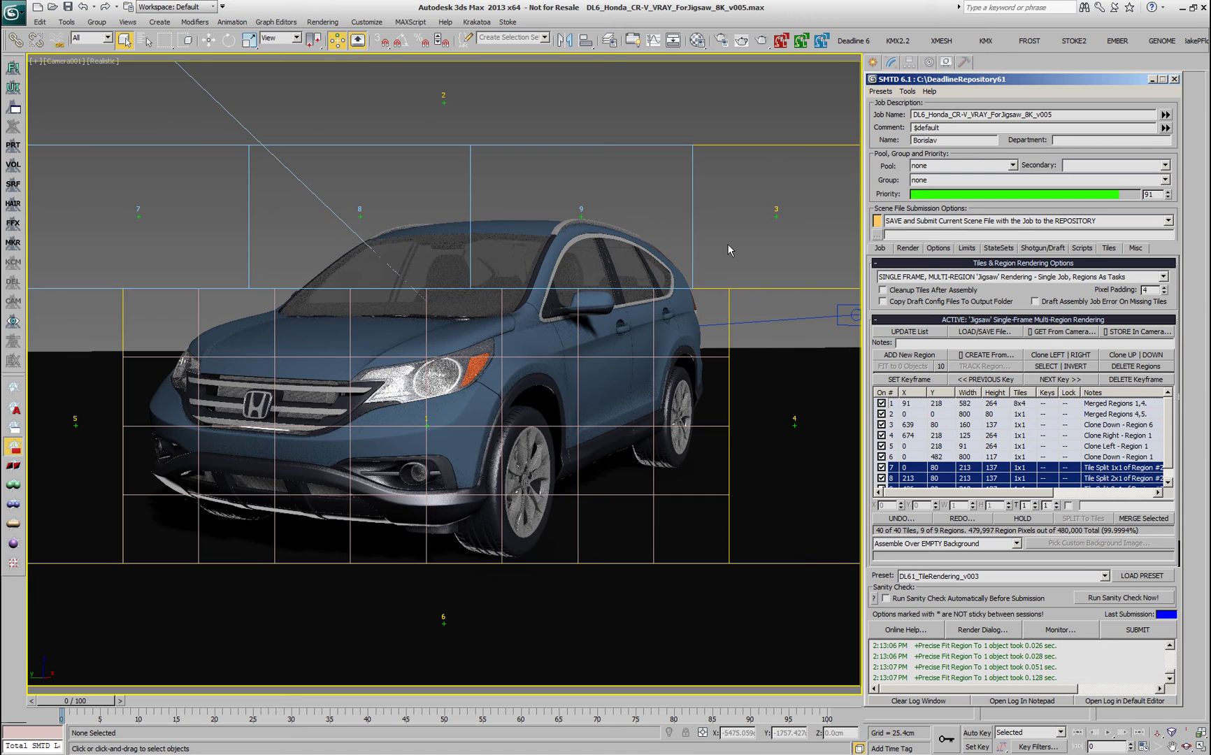
click(899, 518)
click(899, 518)
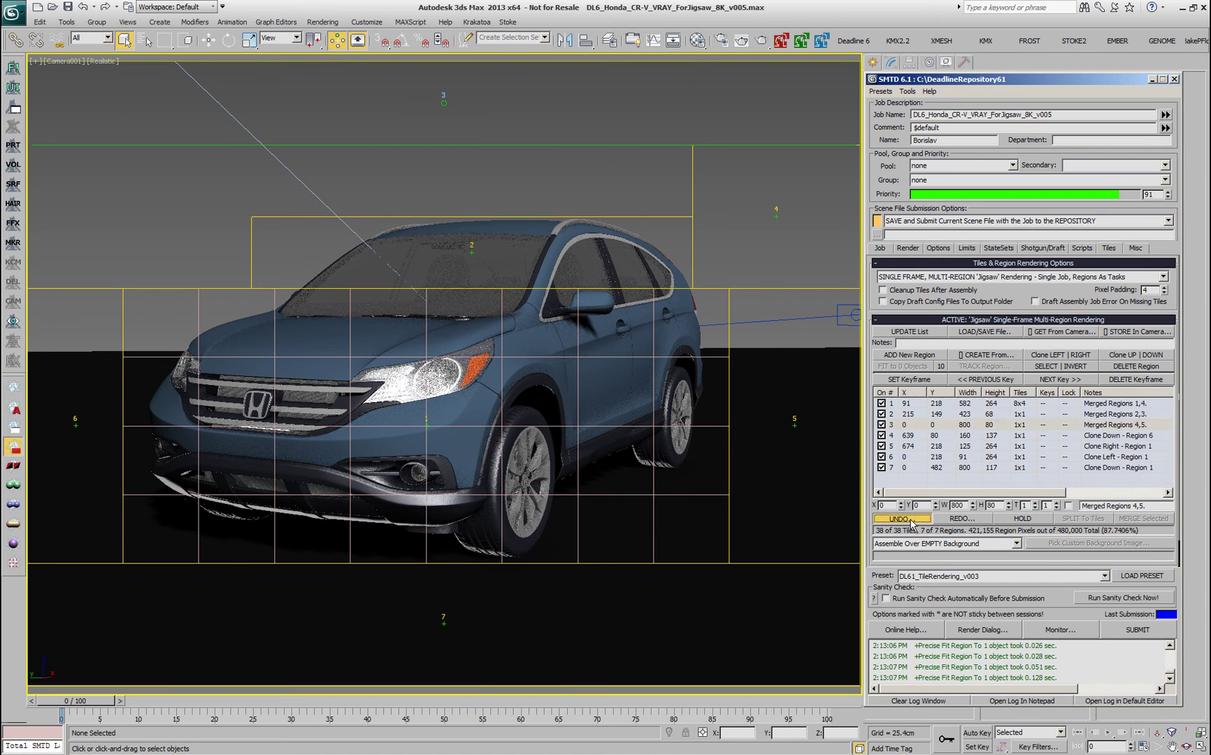
click(899, 518)
click(902, 518)
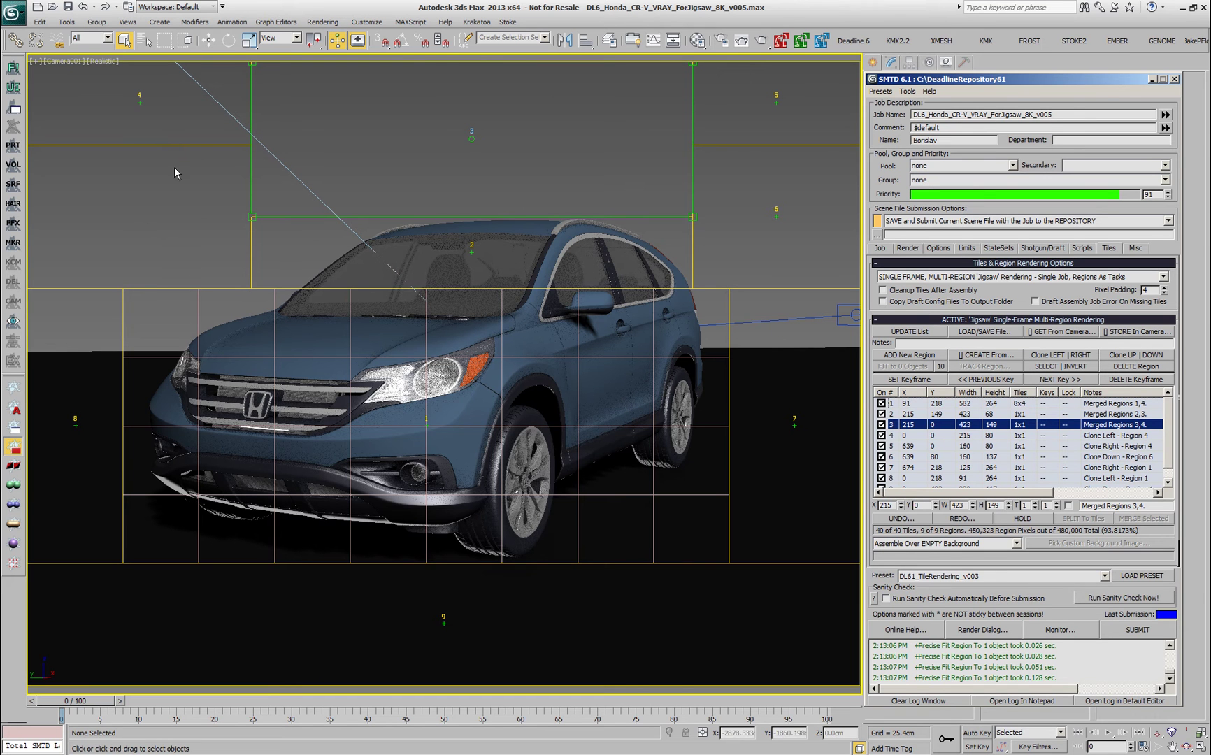
click(139, 103)
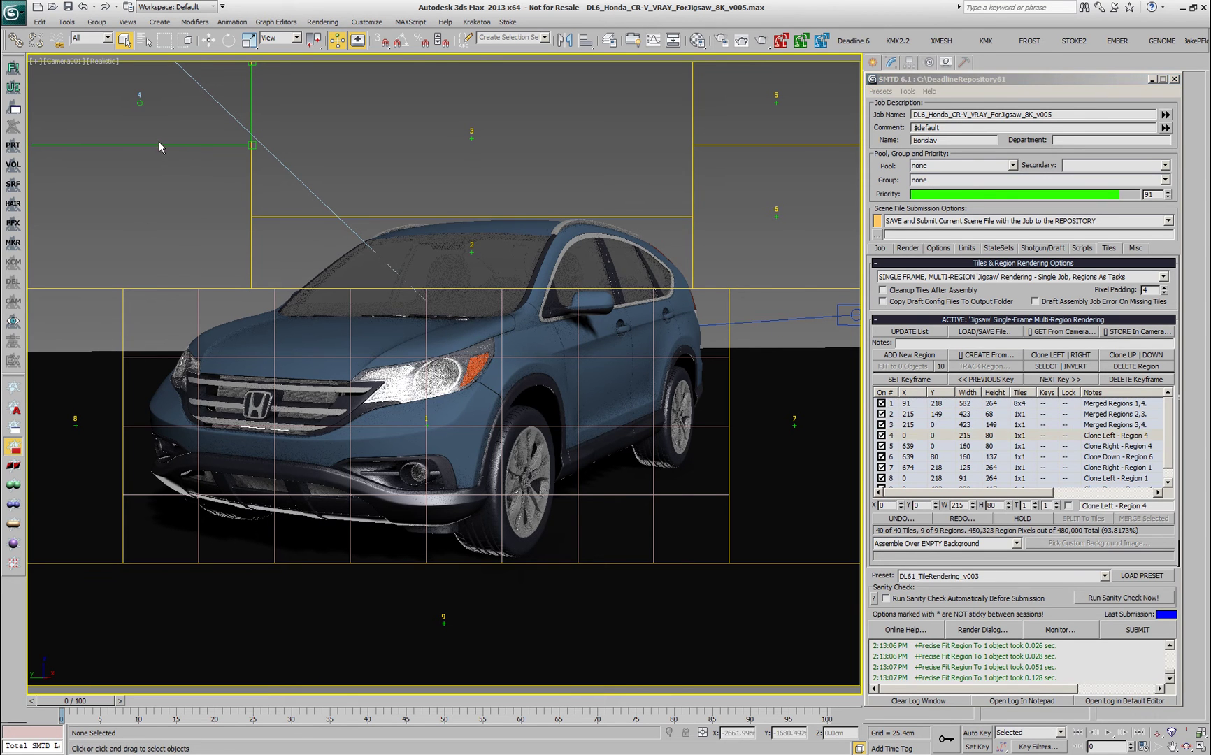
drag(159, 147, 161, 287)
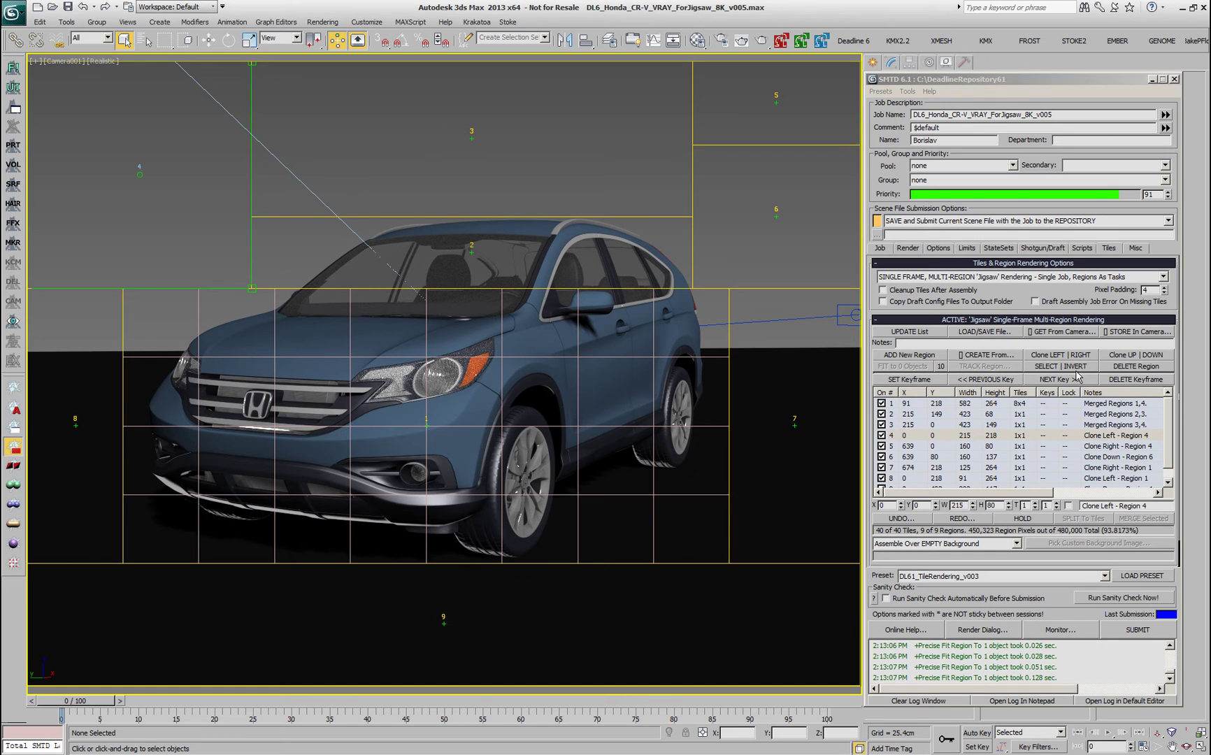
Select all Jigsaw regions and delete them.
click(1058, 366)
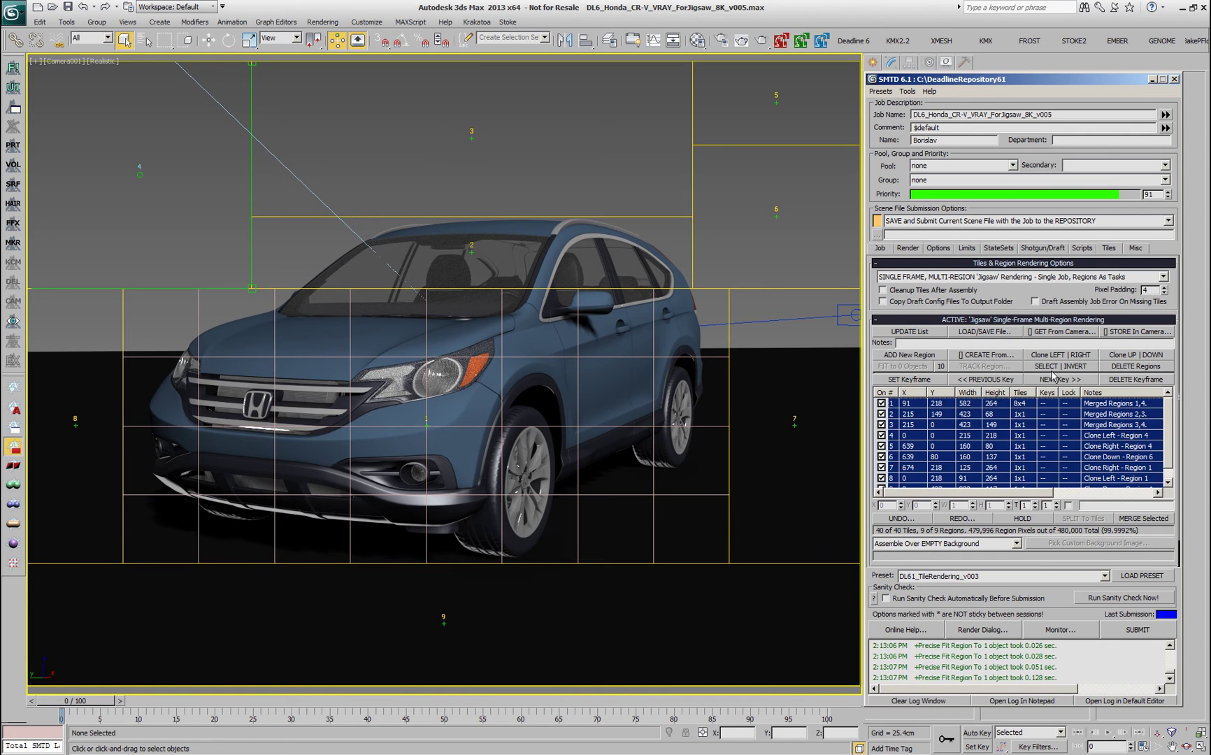
click(1136, 365)
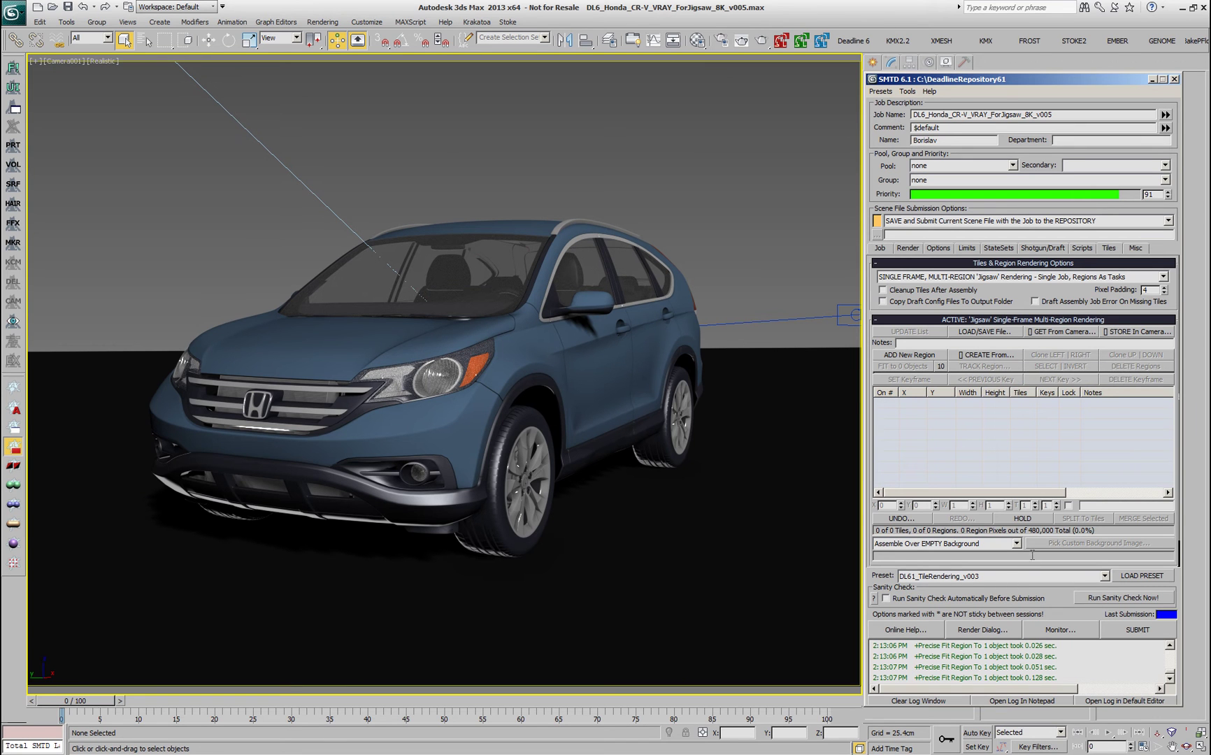
Show the Tile Rendering grid in the viewport and set it to 6 tiles in X and 4 tiles in Y.
drag(1014, 298, 1020, 219)
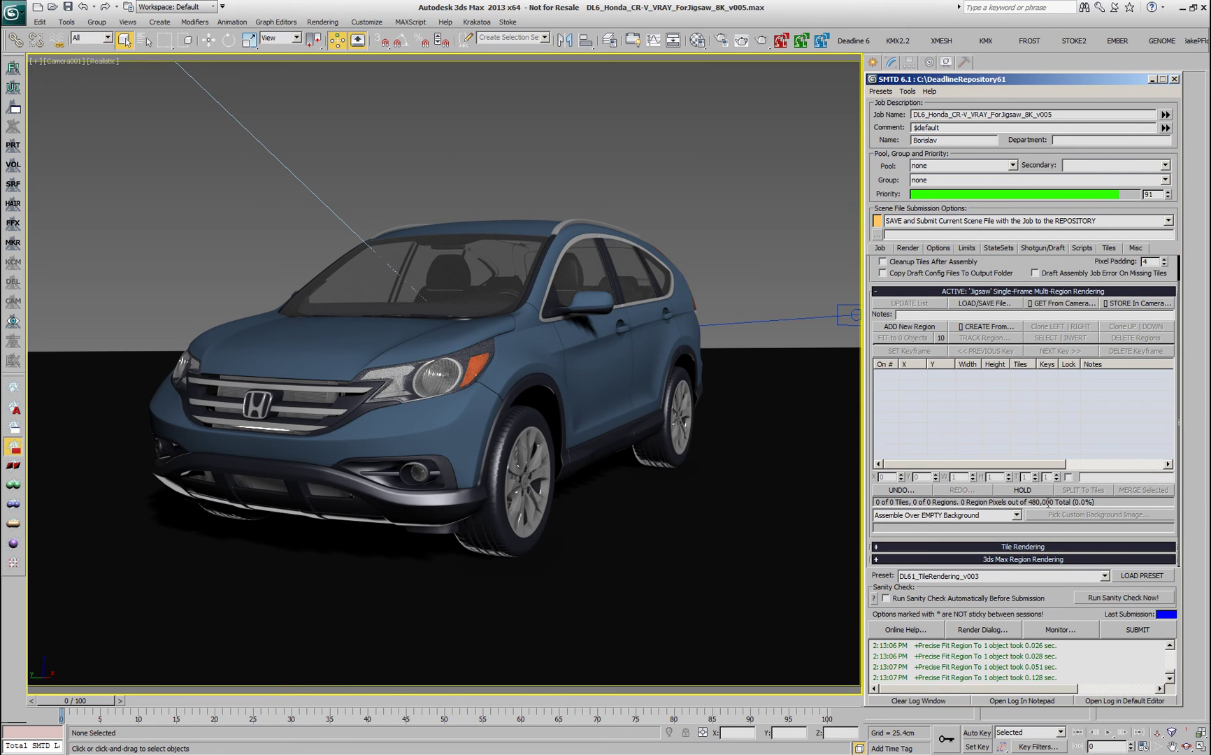
click(1027, 548)
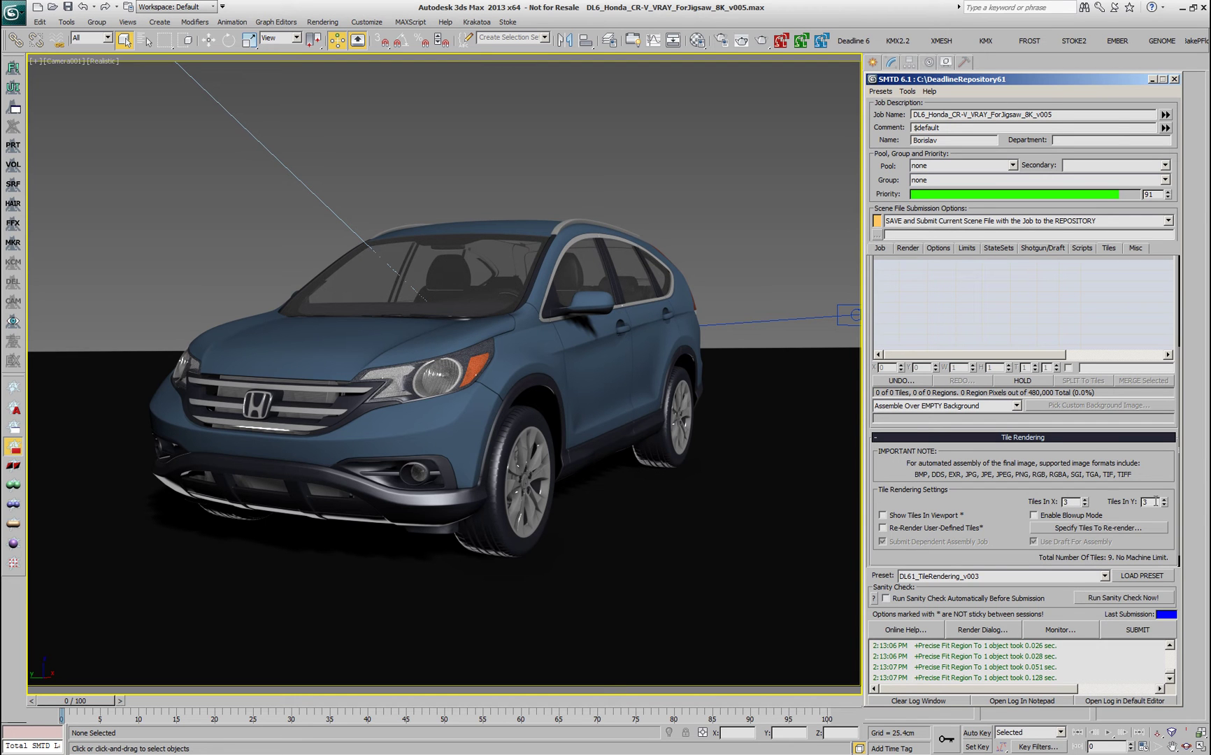
click(882, 515)
click(933, 516)
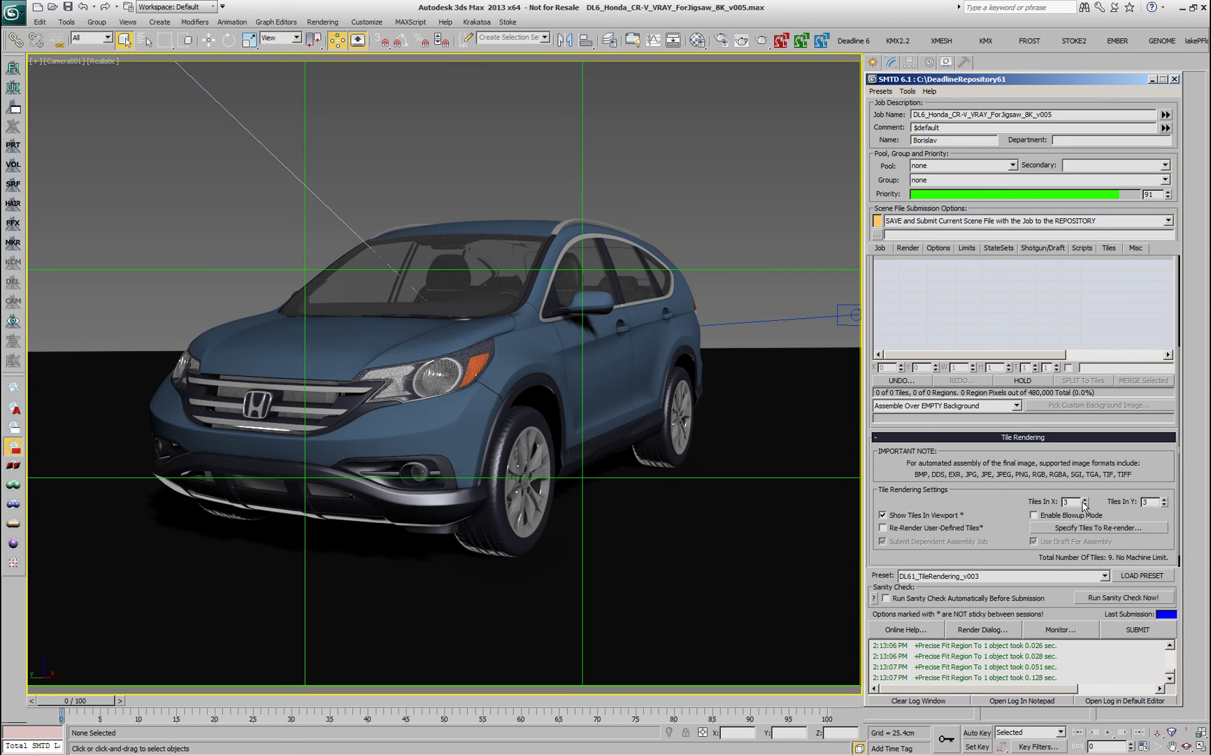
click(1084, 501)
click(1084, 501)
click(1083, 501)
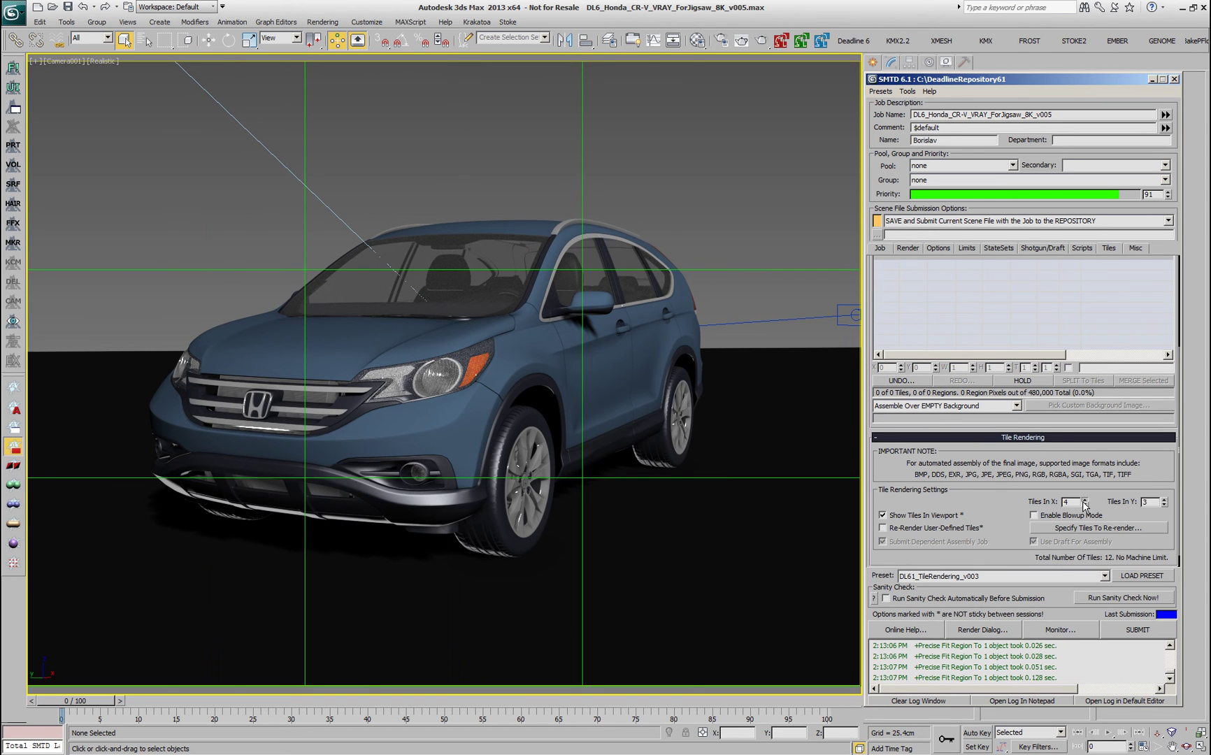
click(1164, 499)
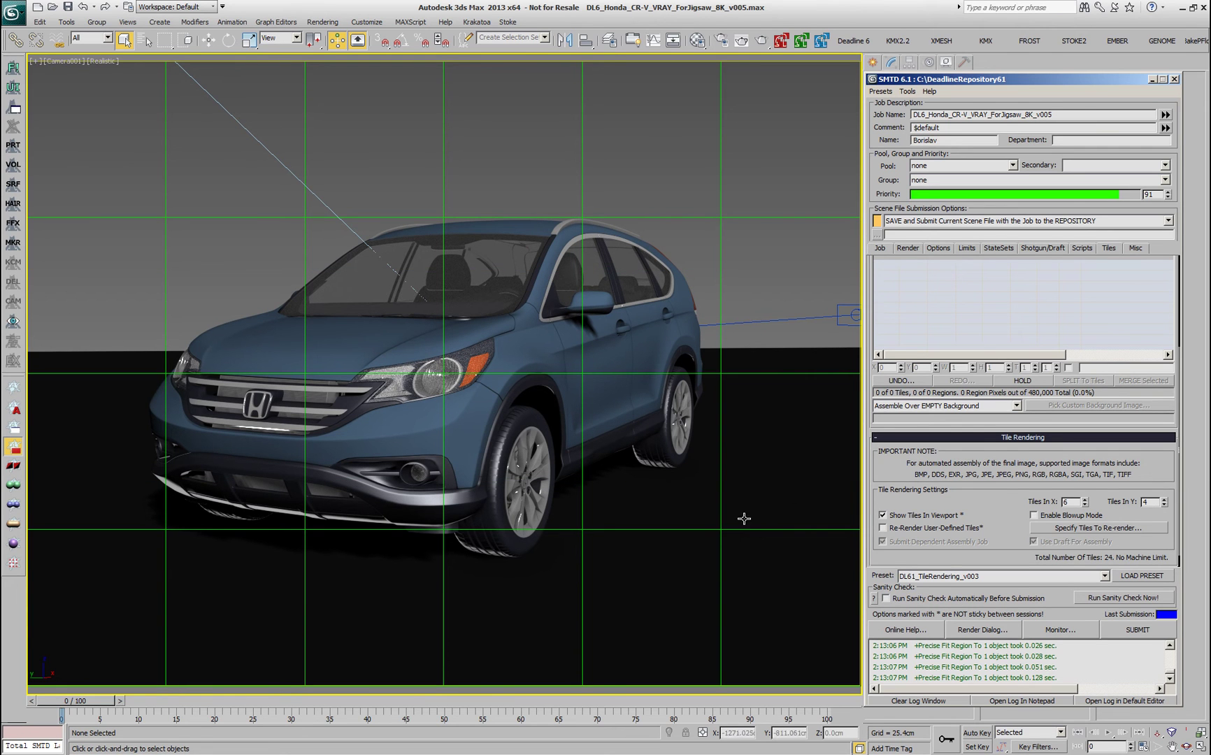
Create Jigsaw regions from the 6x4 tiles grid.
click(979, 438)
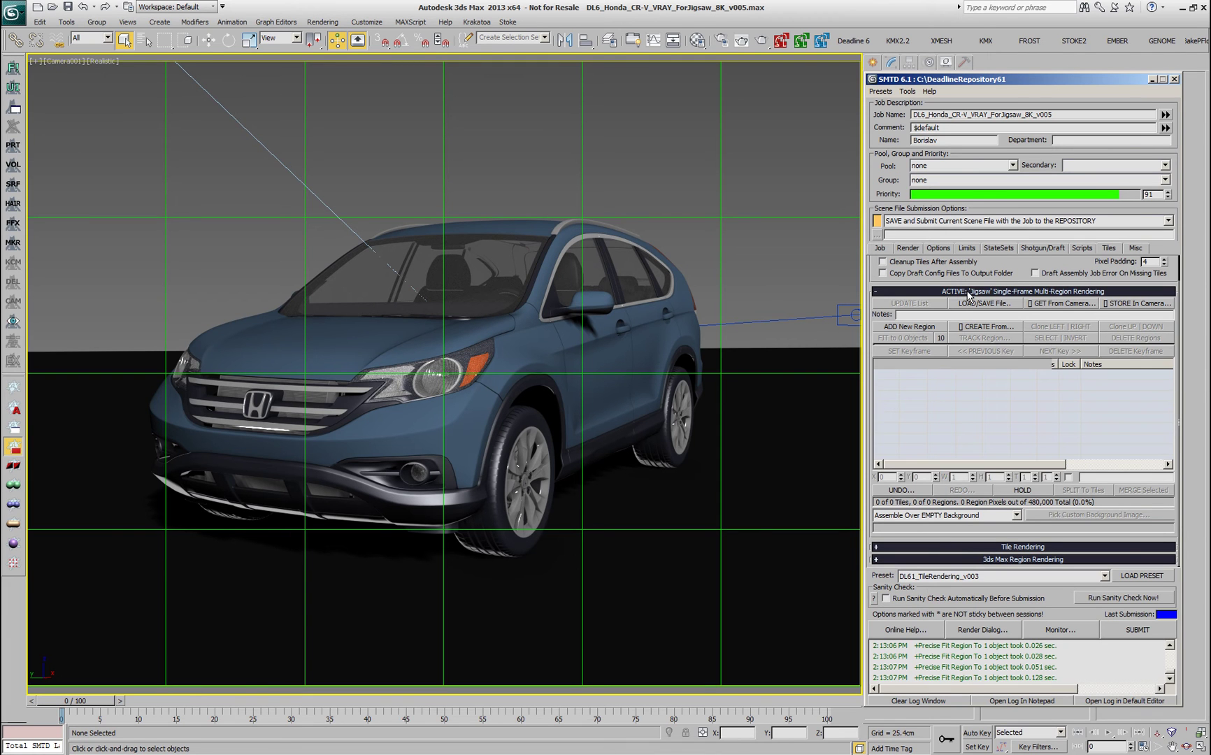
click(982, 327)
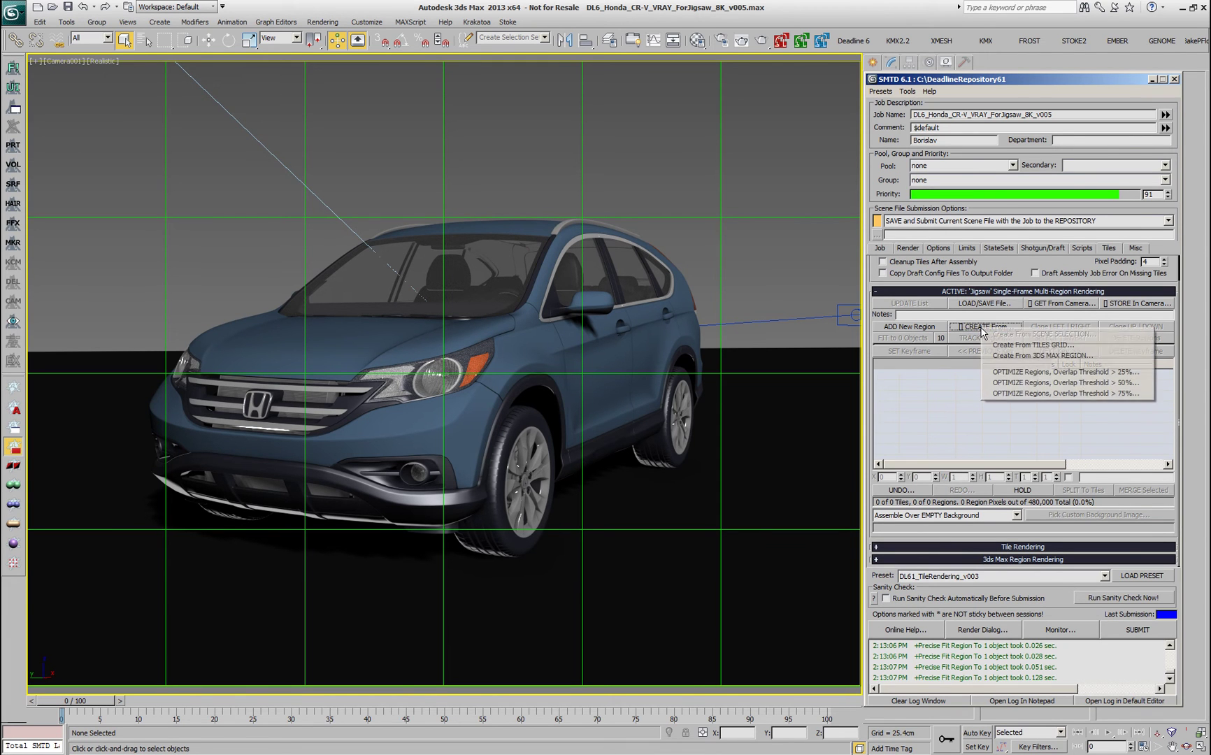
click(1040, 345)
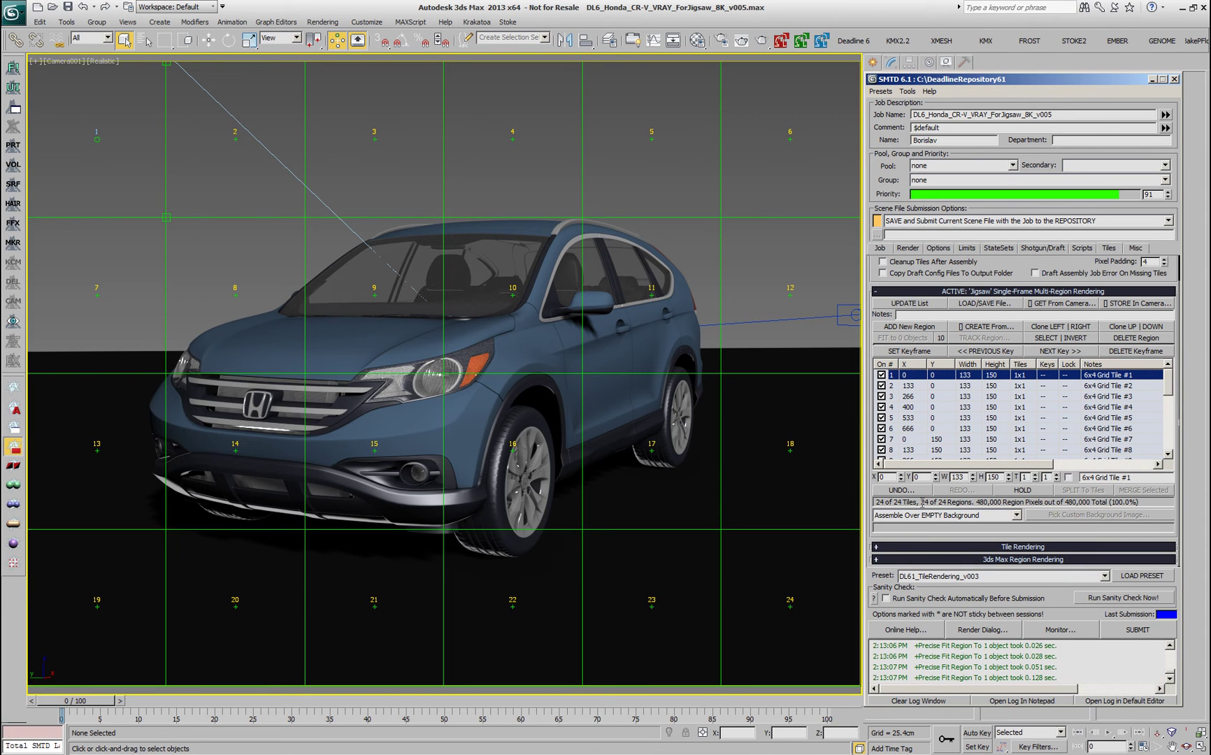
Select grid region 4, and turn off the Tile Rendering grid display in the viewport.
click(511, 140)
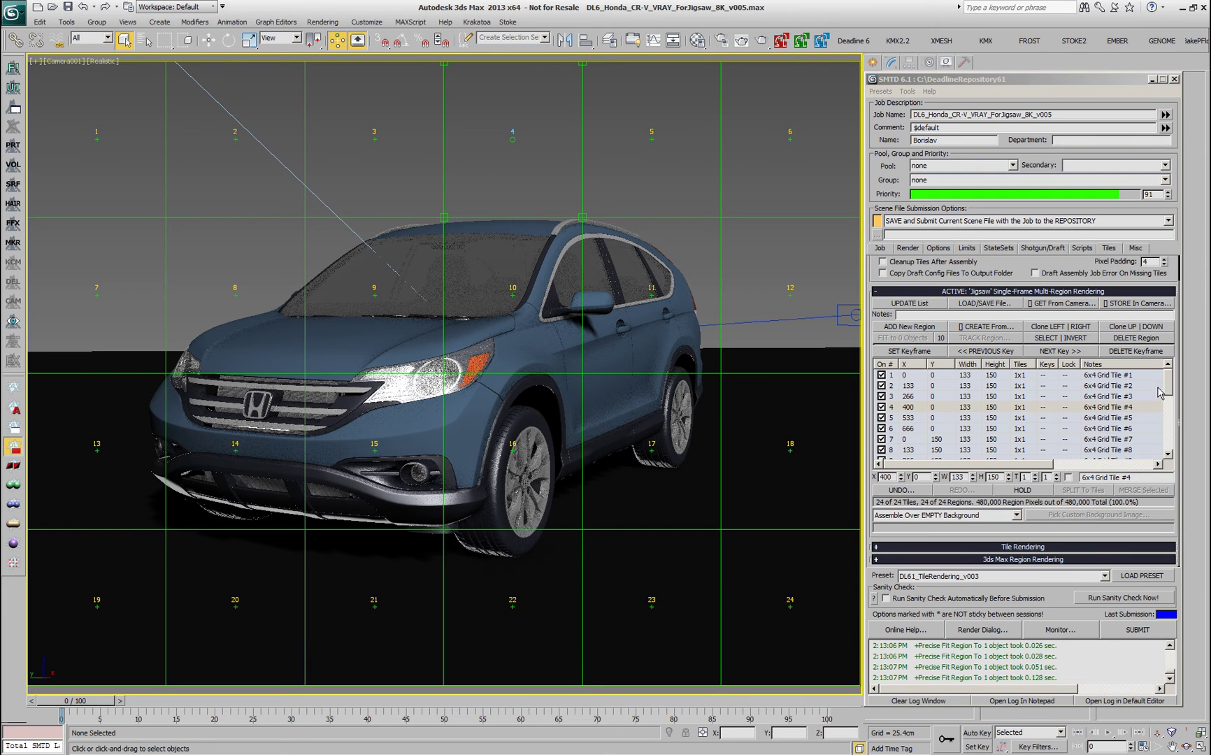
click(1018, 530)
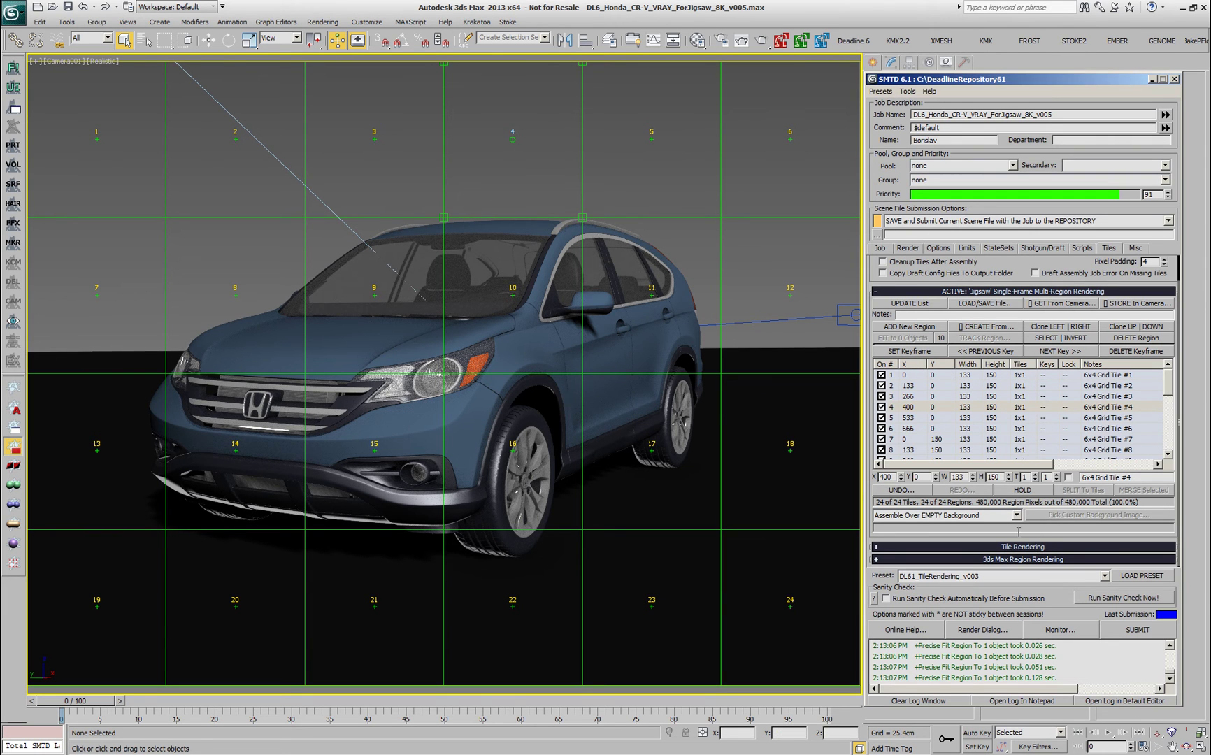
click(1019, 547)
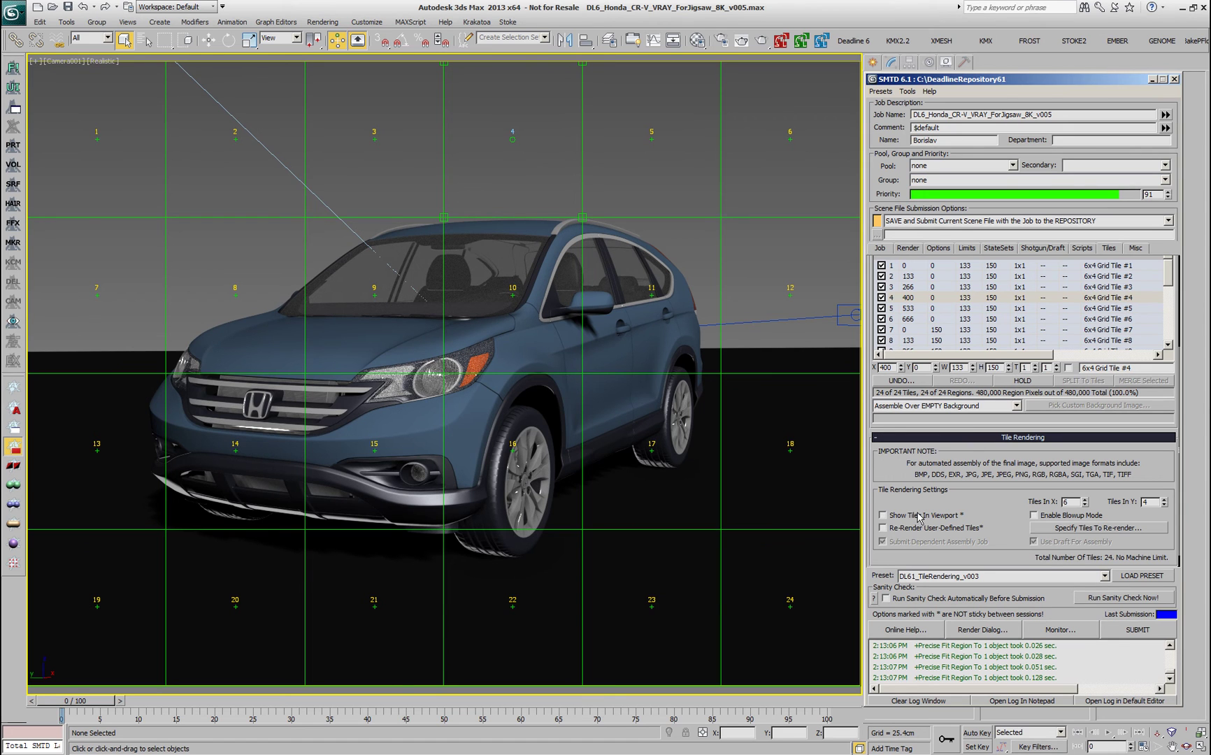
Select grid regions 3, 6, 7, 2 and 1 to check their outlines in the viewport.
click(965, 286)
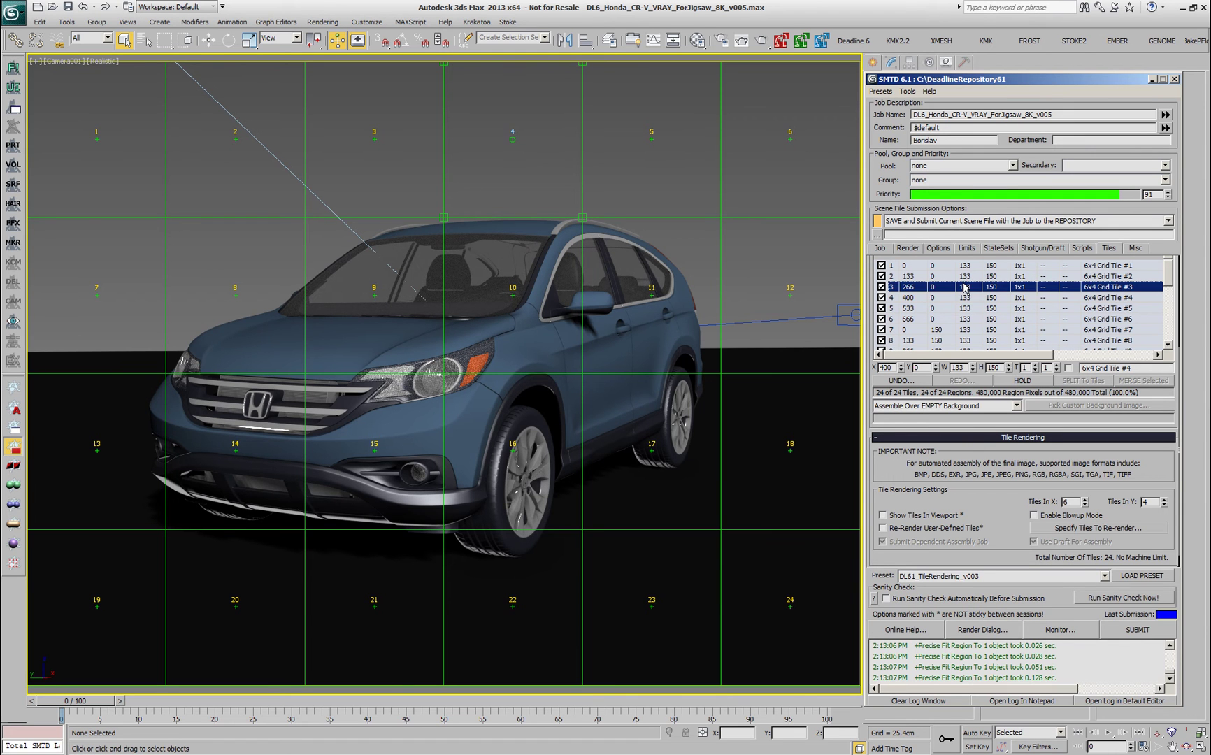
click(949, 318)
click(929, 330)
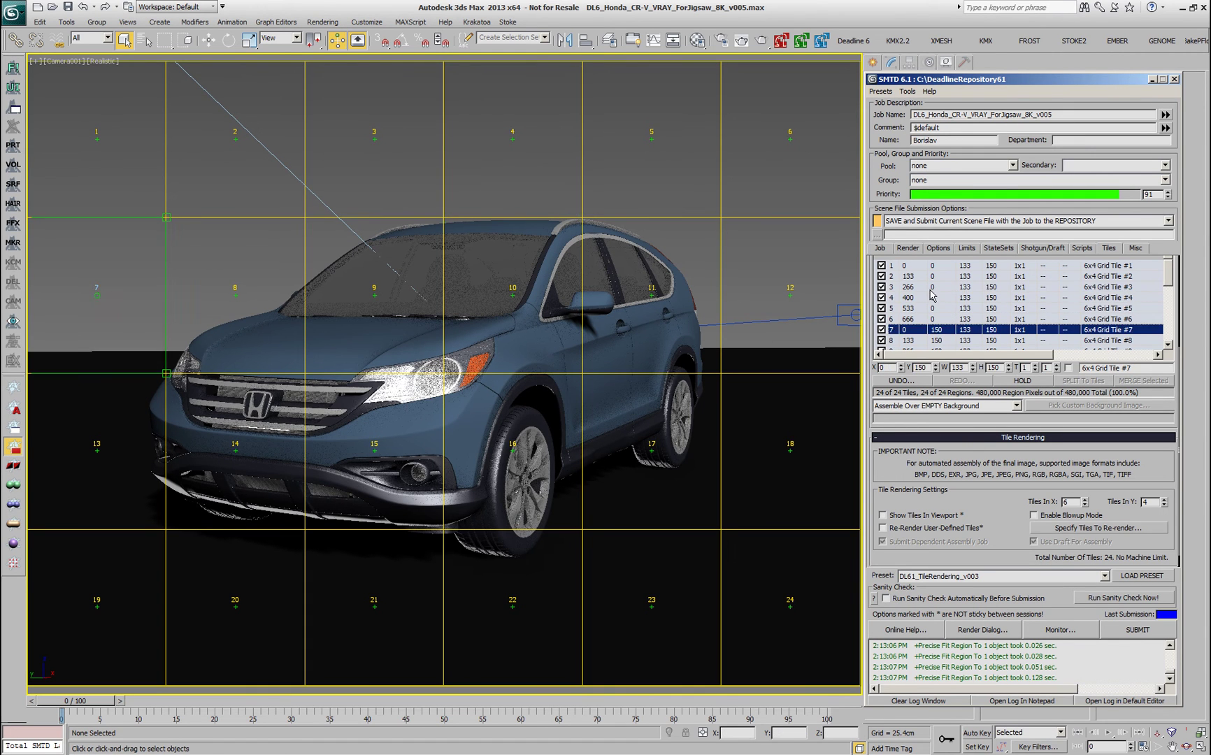
click(929, 290)
click(974, 279)
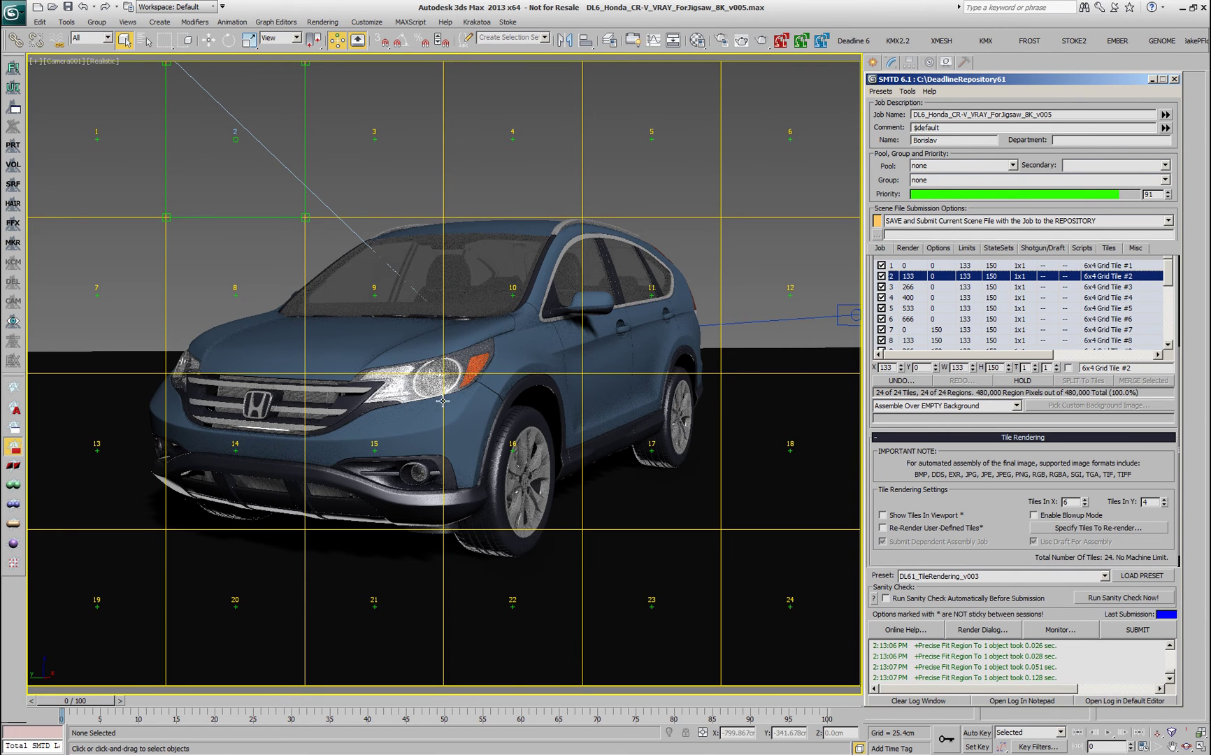
click(98, 141)
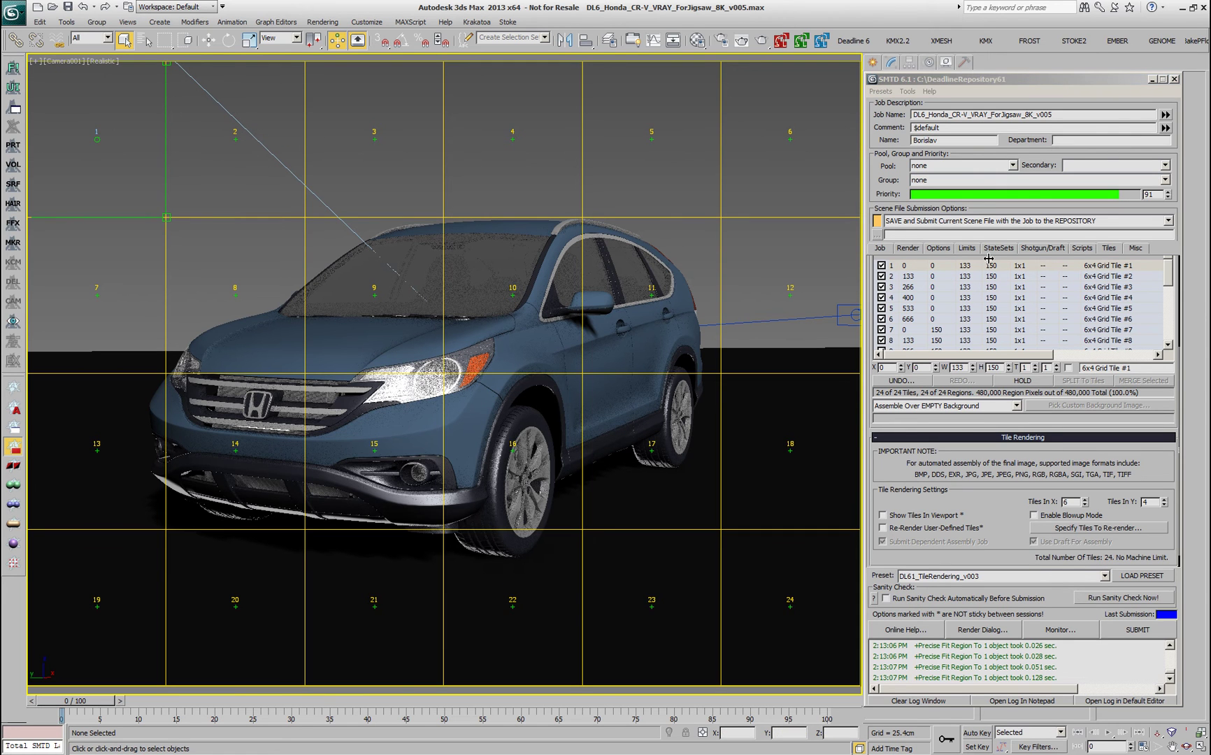
Select regions 1 to 6 in the grid's top row and merge them into a single region.
click(1173, 274)
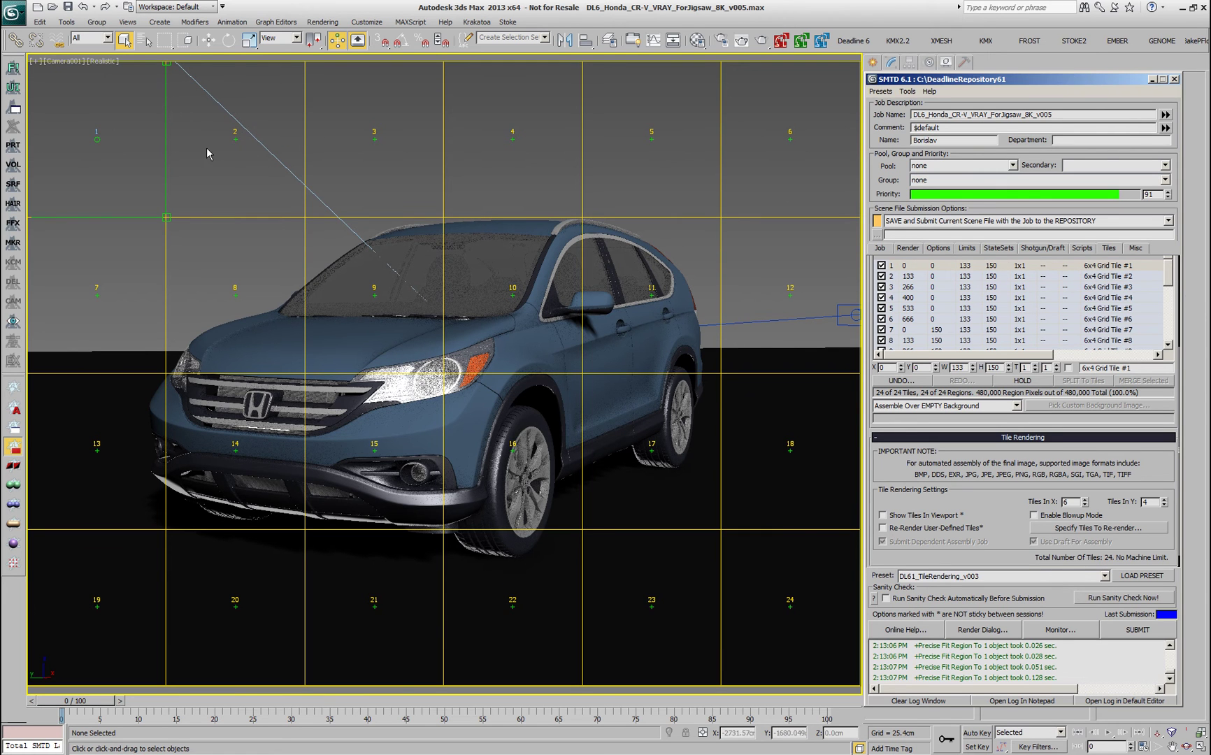
ctrl+click(231, 139)
ctrl+click(373, 144)
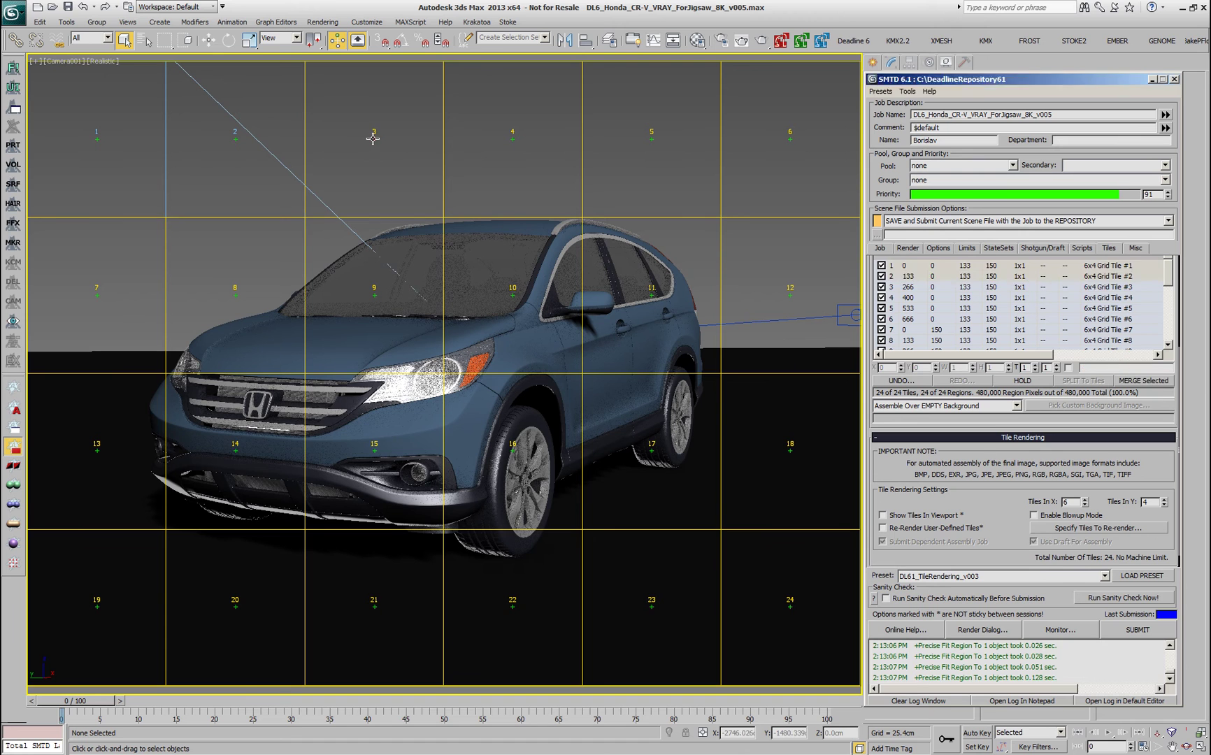
ctrl+click(511, 141)
ctrl+click(651, 141)
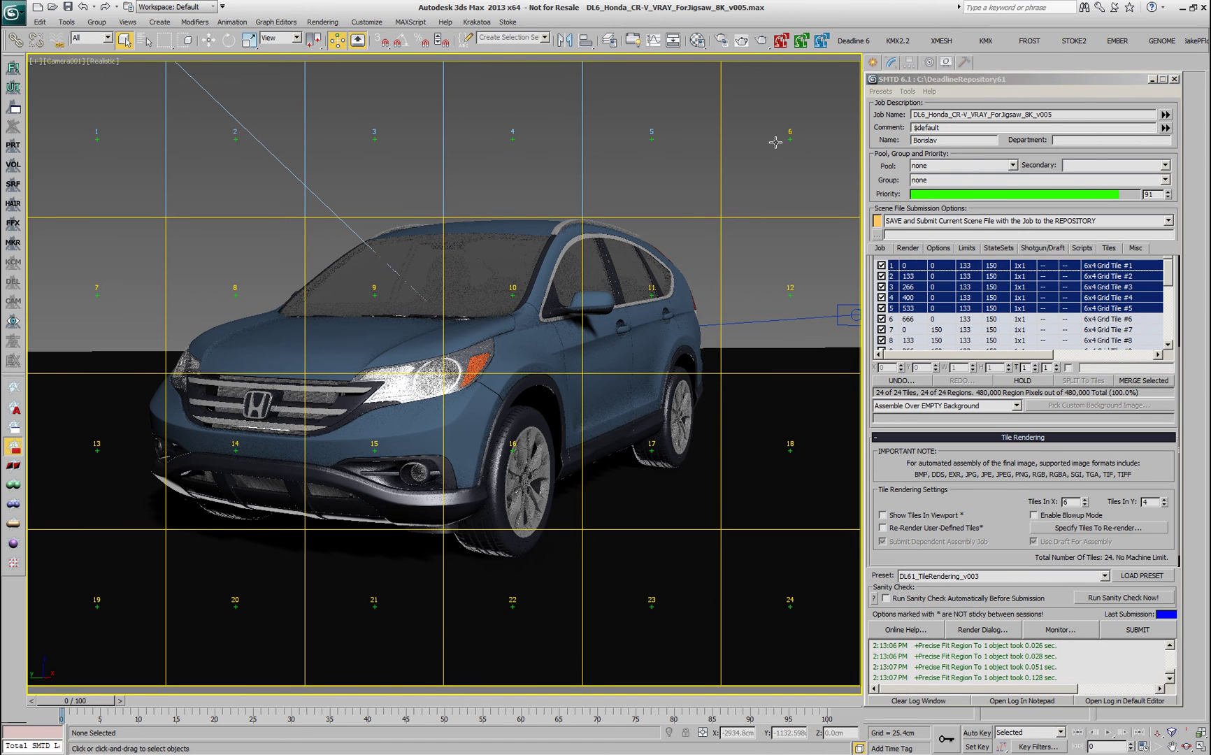
ctrl+click(789, 142)
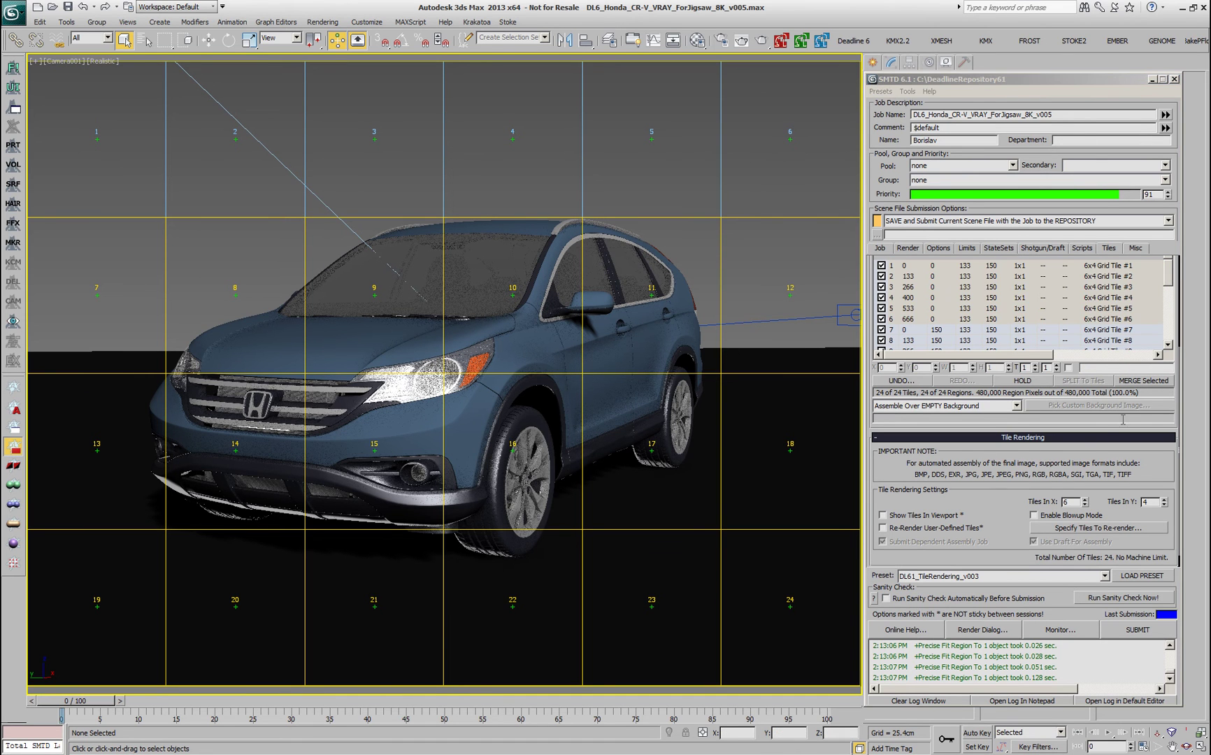
click(1143, 380)
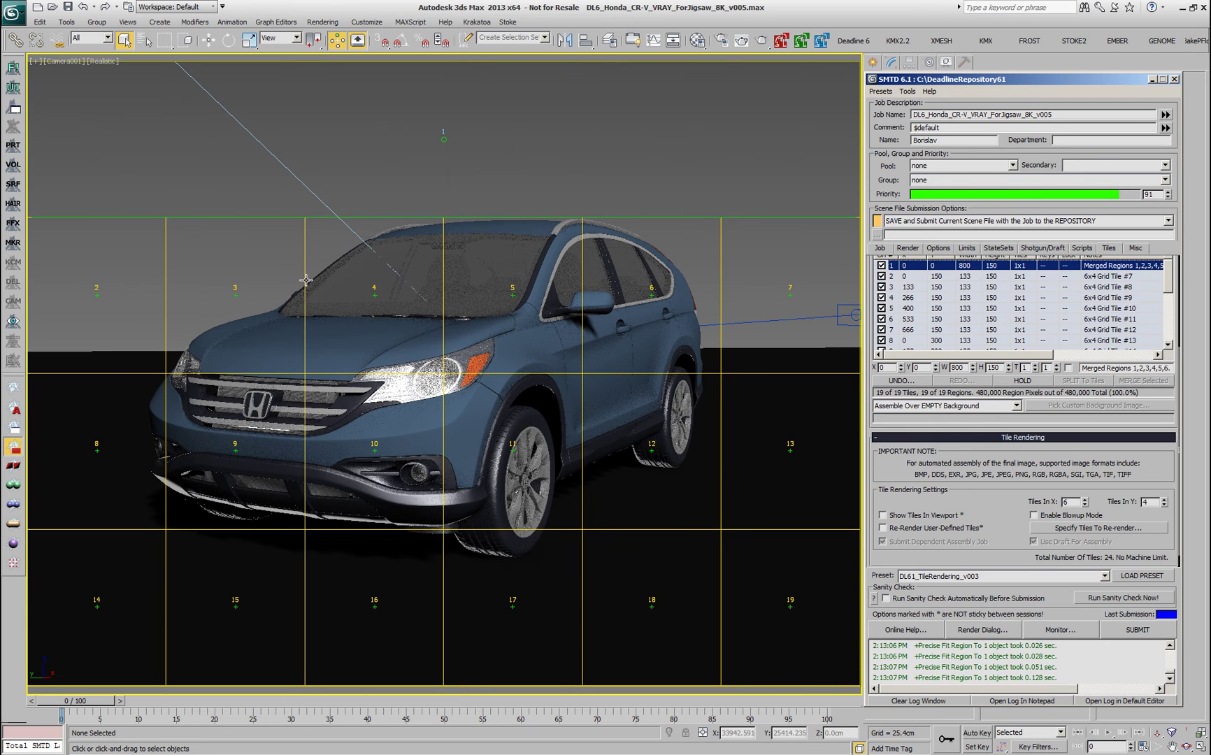
Select regions 14 to 19 in the grid's bottom row, merge them into one region, and collapse the Tile Rendering settings.
click(94, 605)
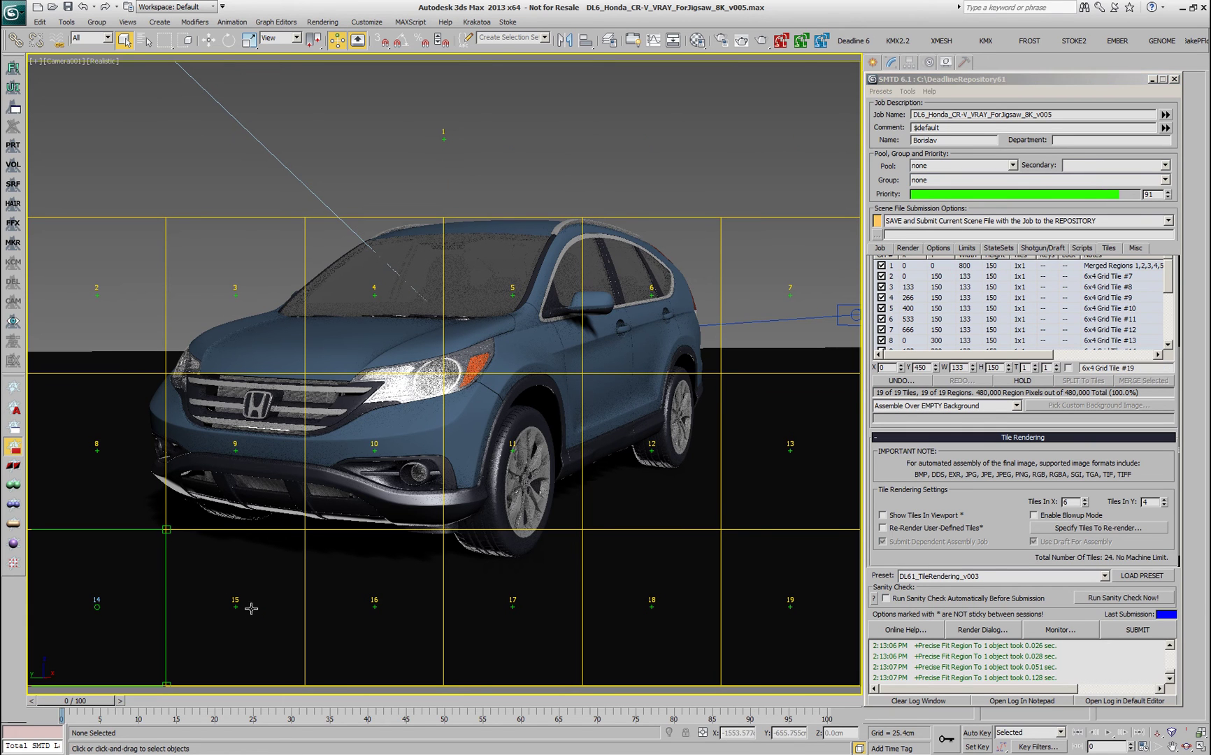
drag(238, 609, 789, 609)
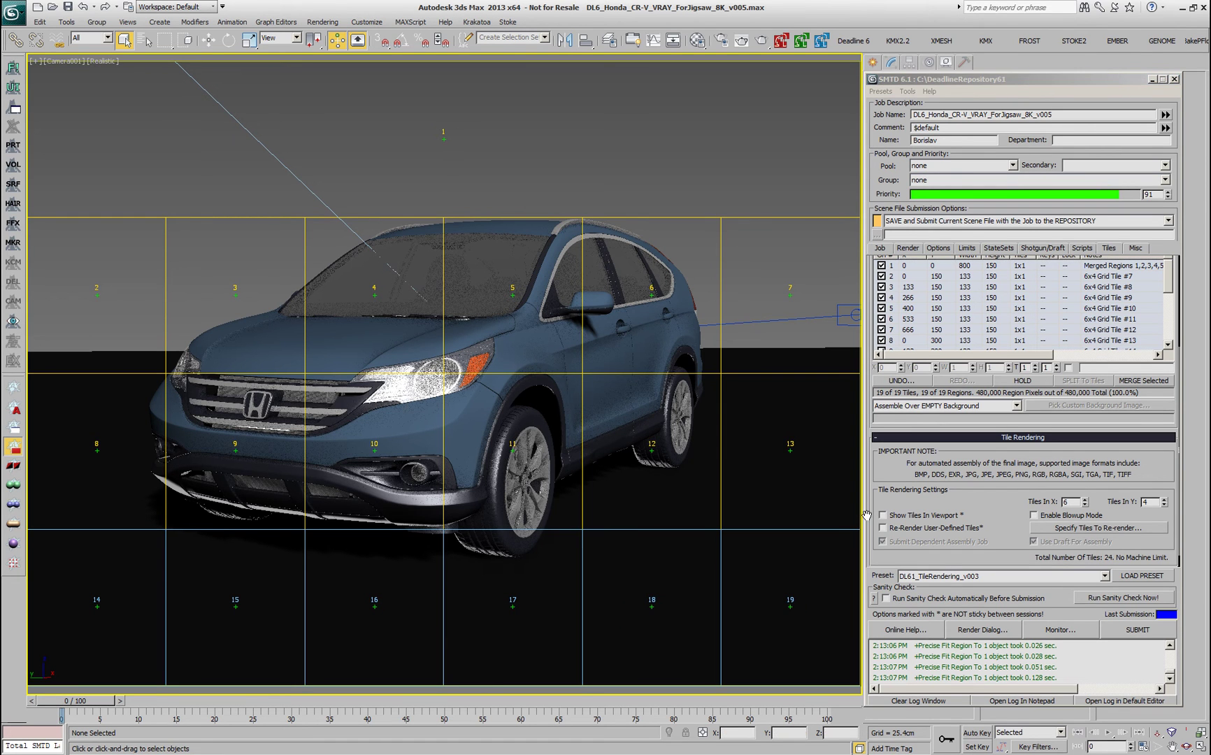
click(1024, 439)
click(1142, 489)
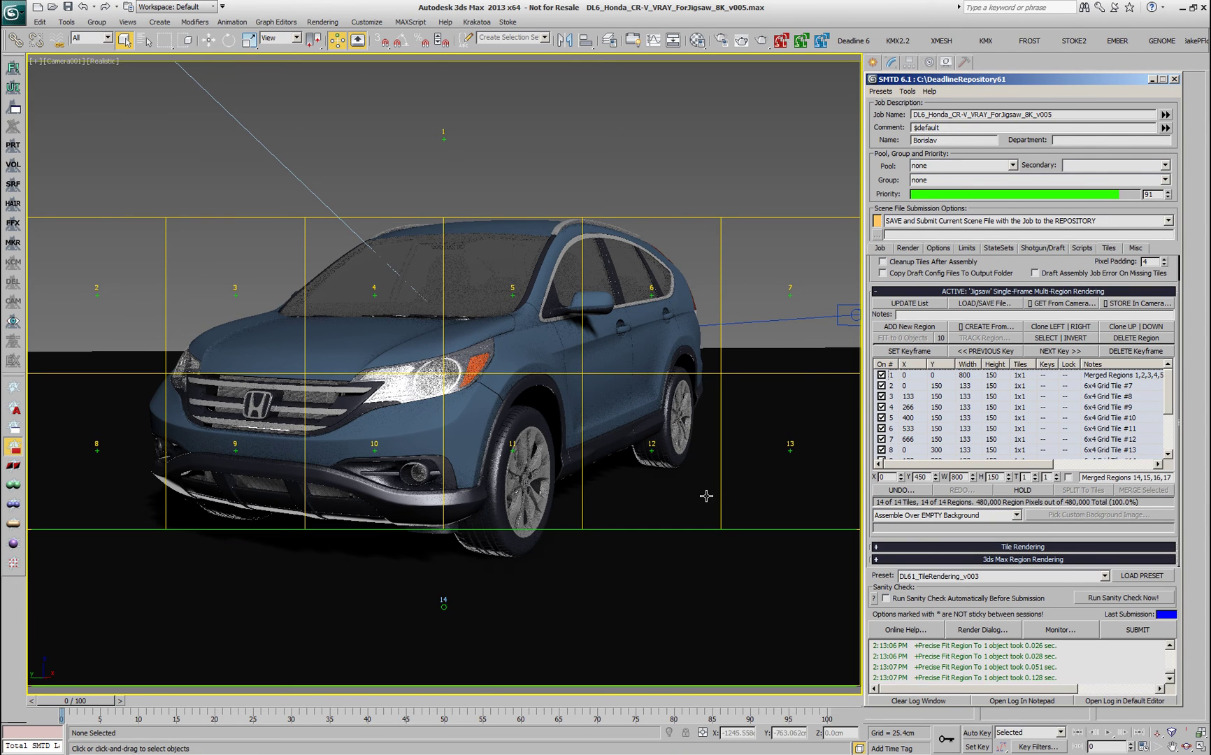
click(657, 186)
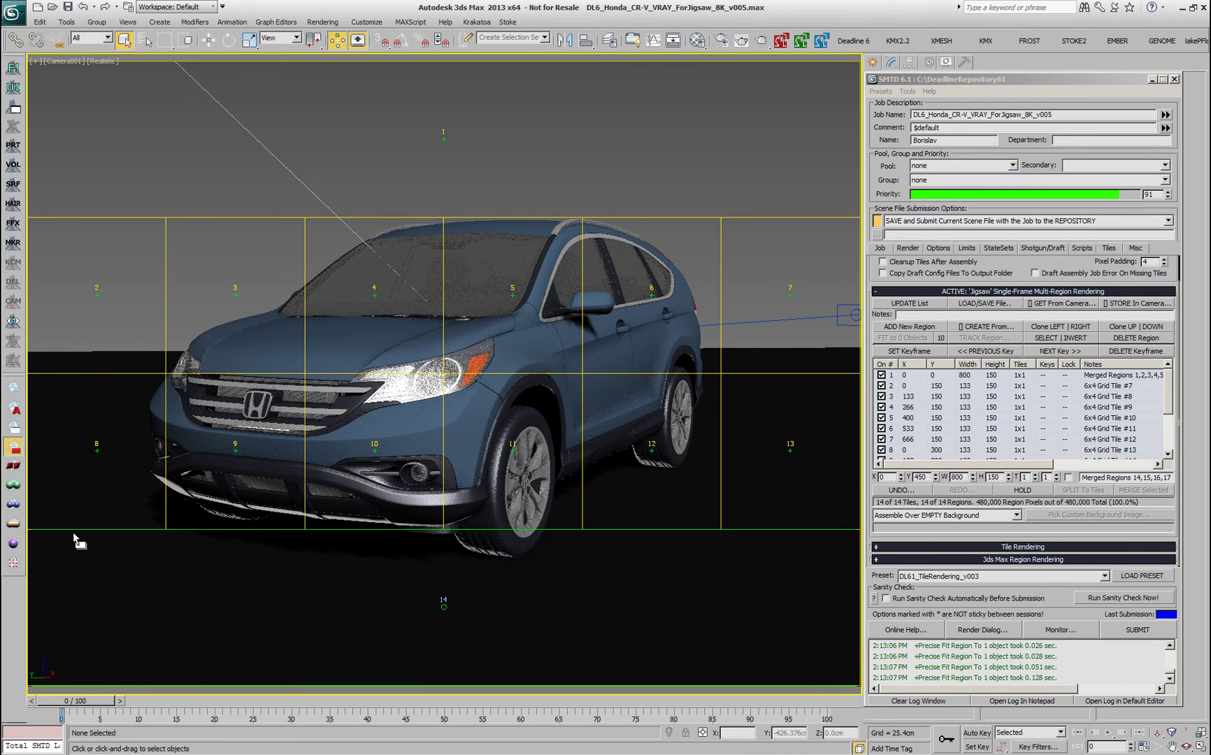
Lower the upper edge of merged bottom region 14 to below the front wheel, and extend regions 11, 12 and 13 down to meet it.
drag(478, 529, 478, 573)
click(512, 453)
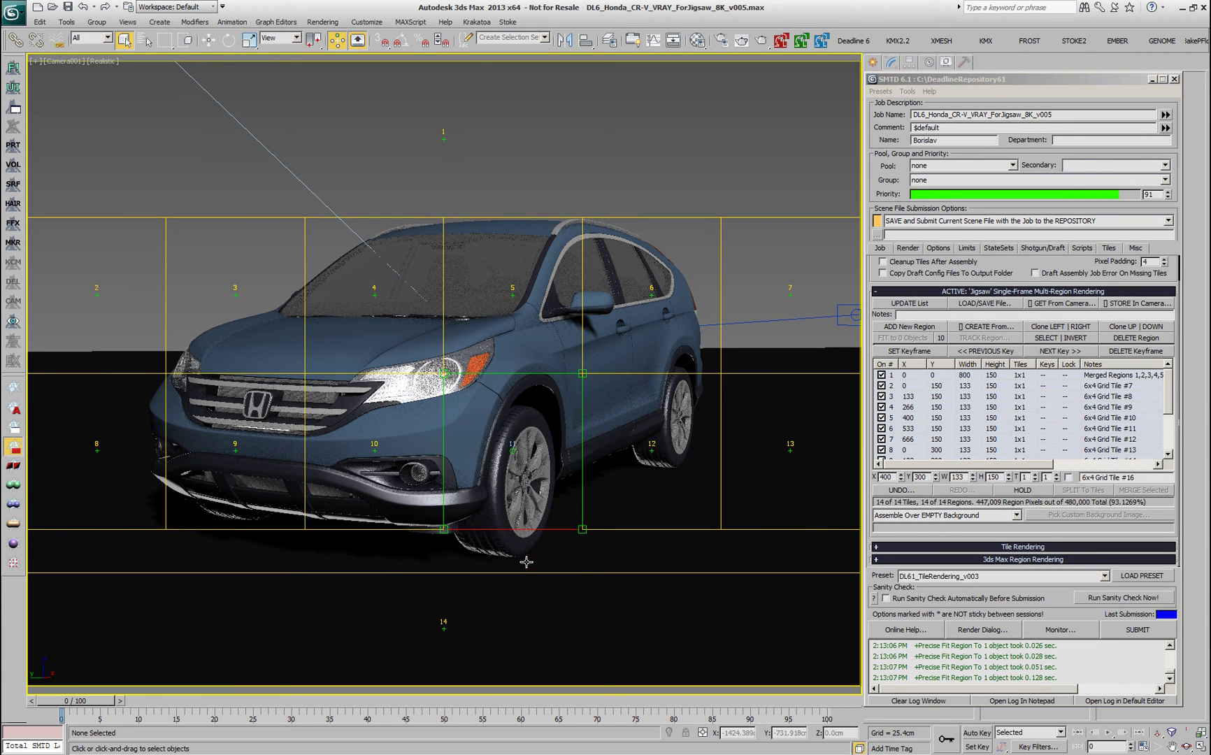
drag(526, 561, 521, 574)
click(653, 451)
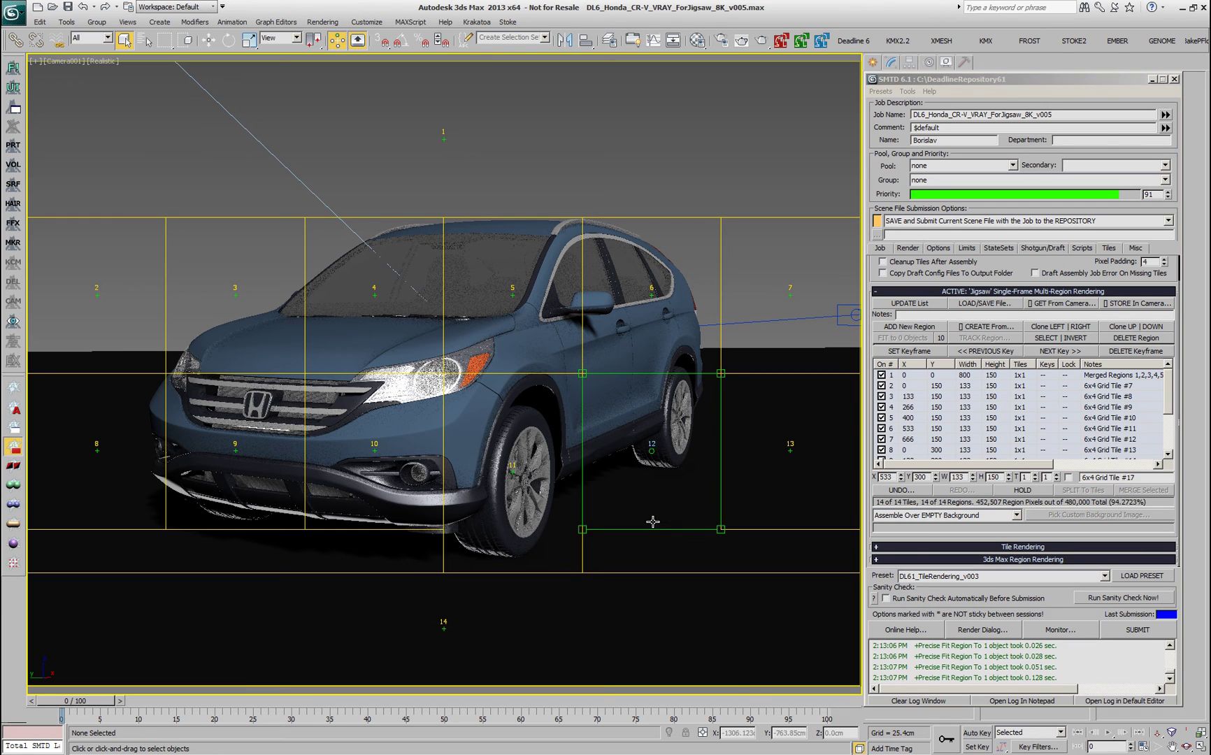
drag(654, 530, 654, 573)
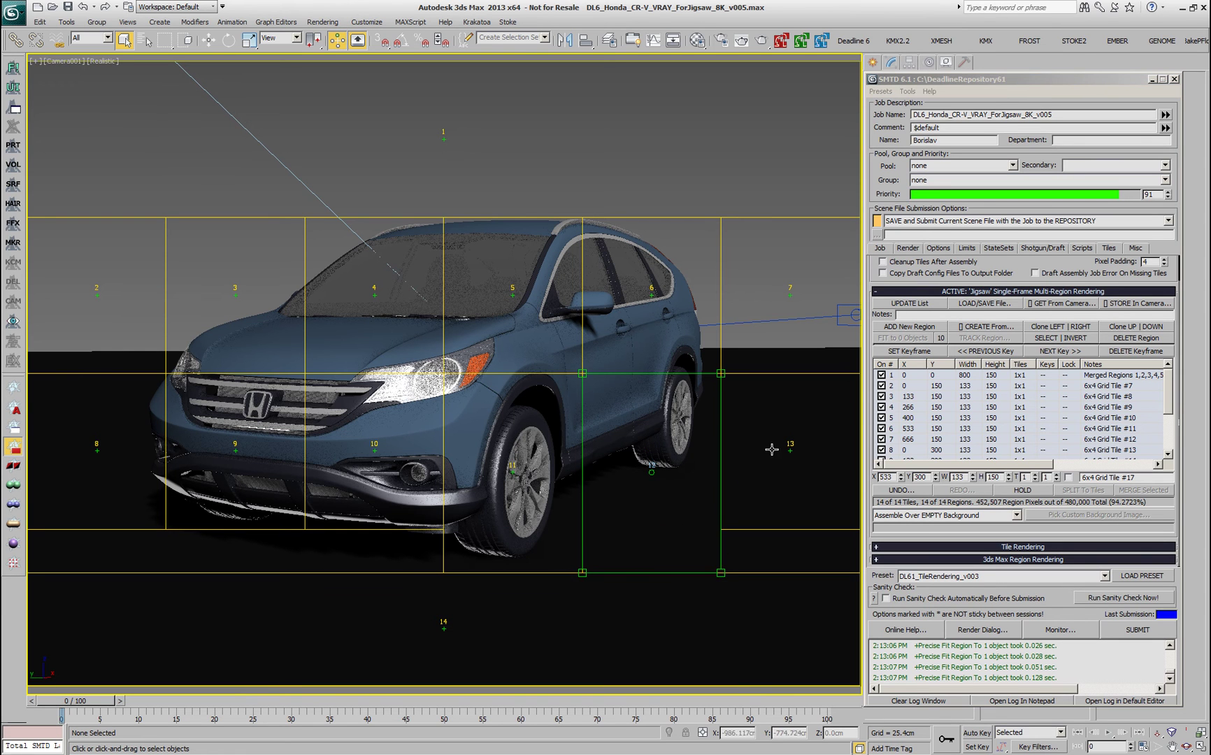
click(791, 452)
drag(784, 529, 786, 572)
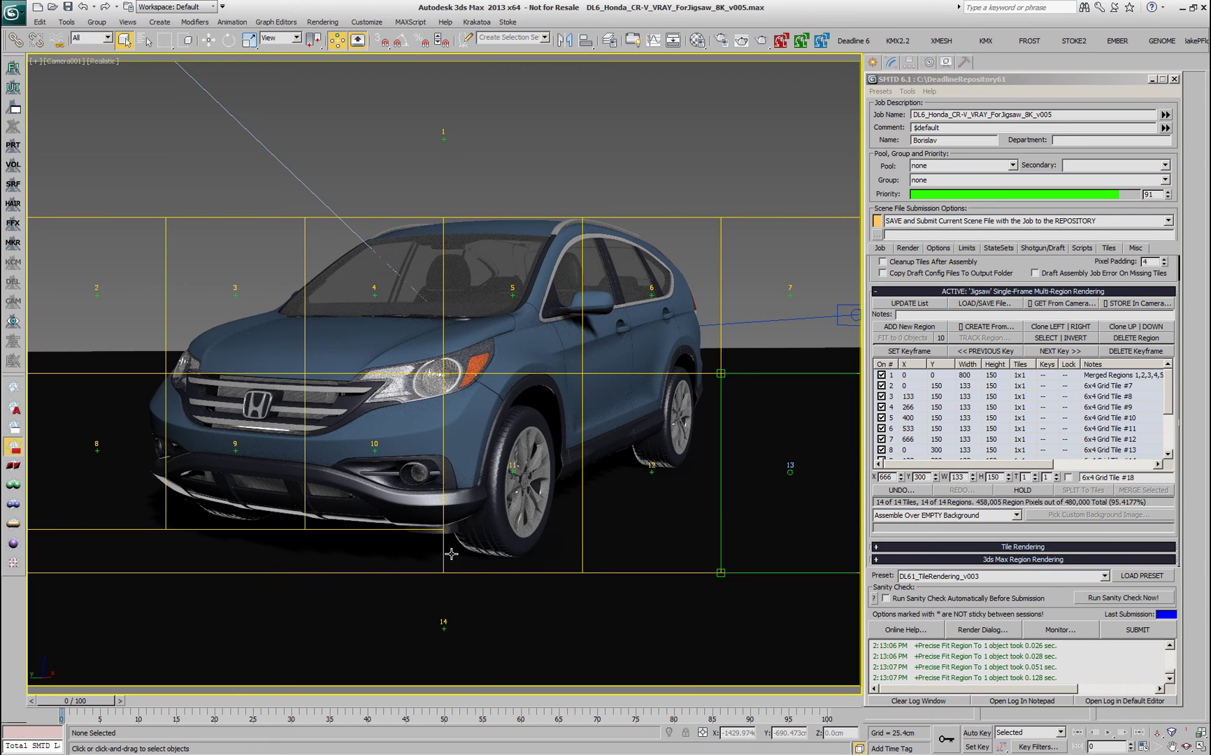
Clone region 8 downward and resize the clone to fill the gap between regions 8 to 10 and bottom region 14.
click(98, 452)
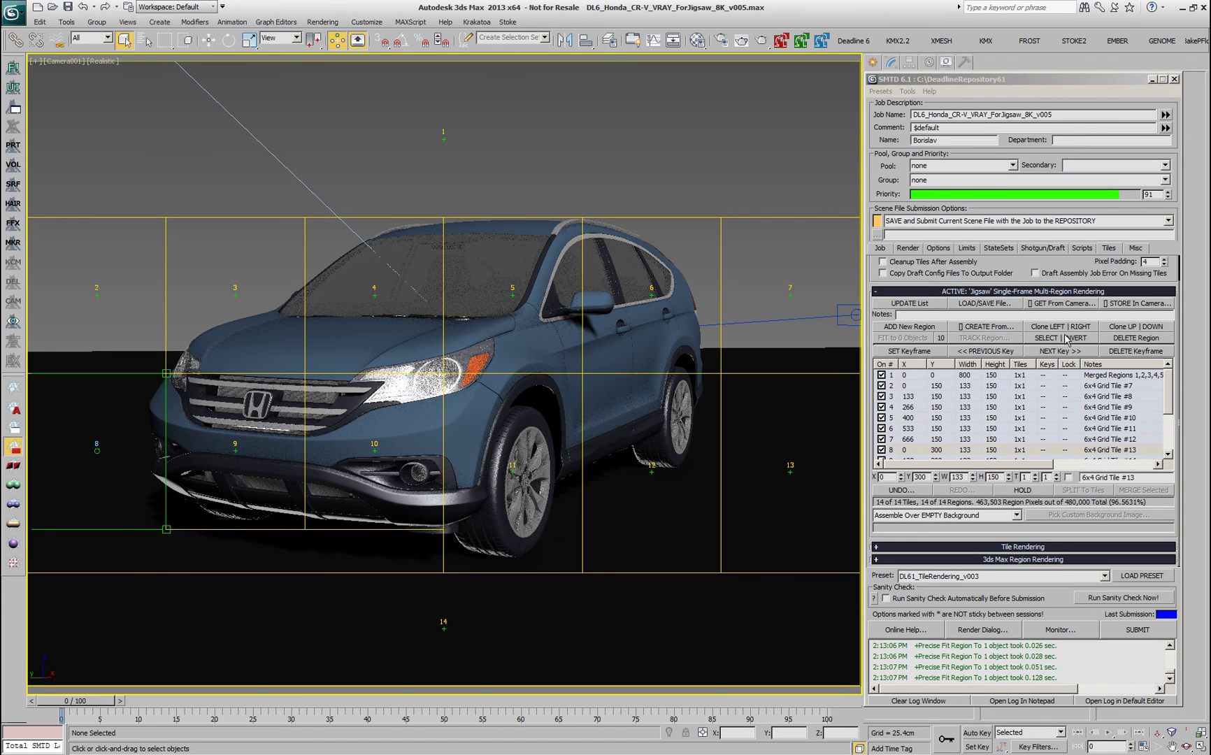
right_click(1116, 331)
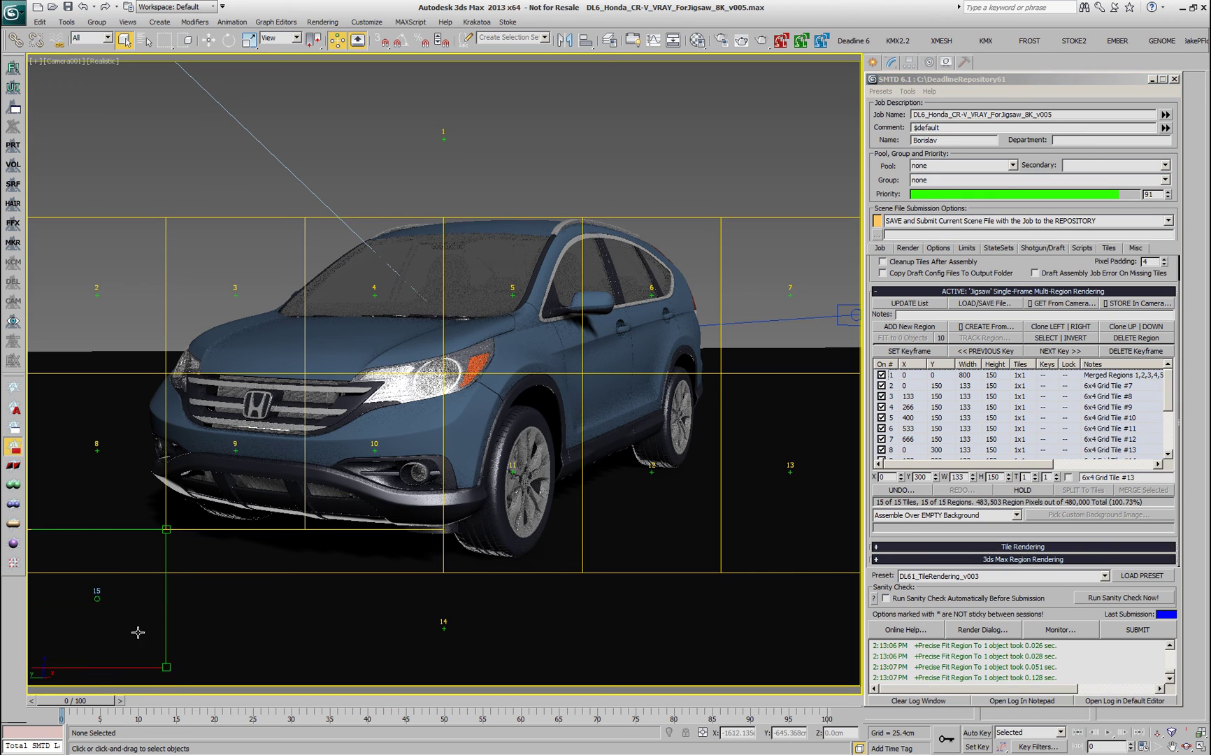
drag(138, 633, 443, 551)
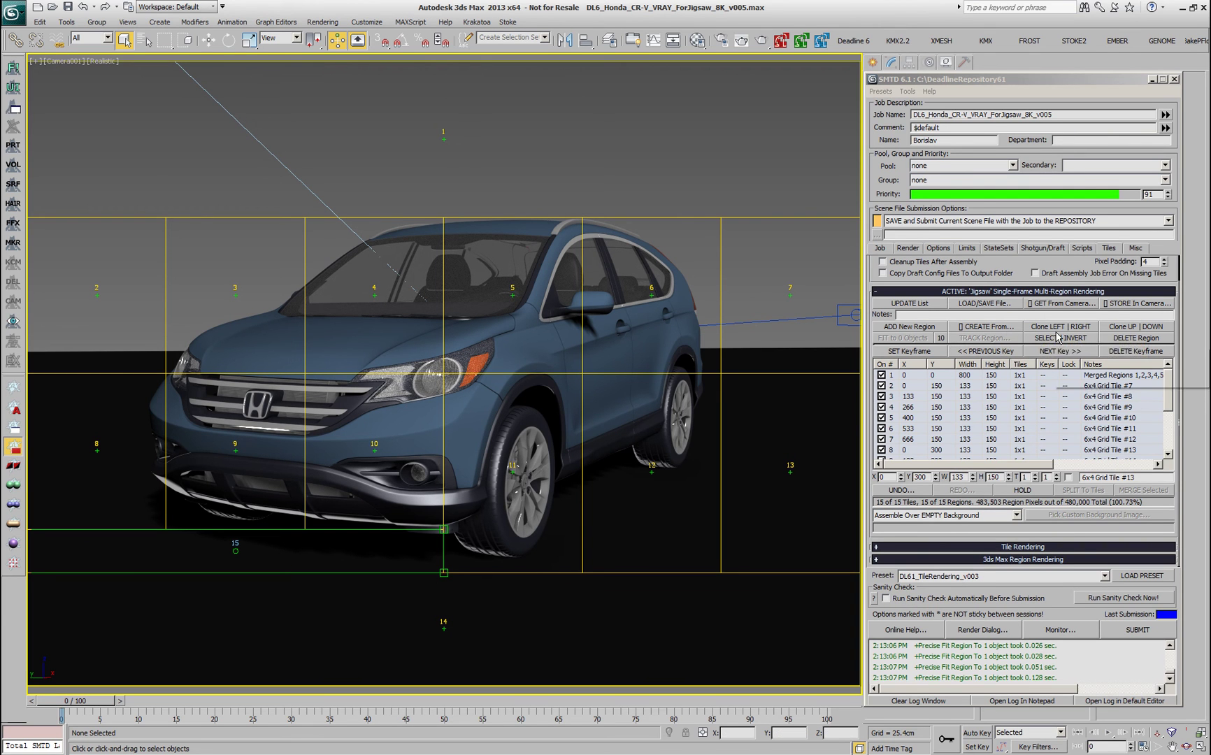
Create a Jigsaw region from the 3ds Max region, and undo back to the unresized clone.
click(1001, 328)
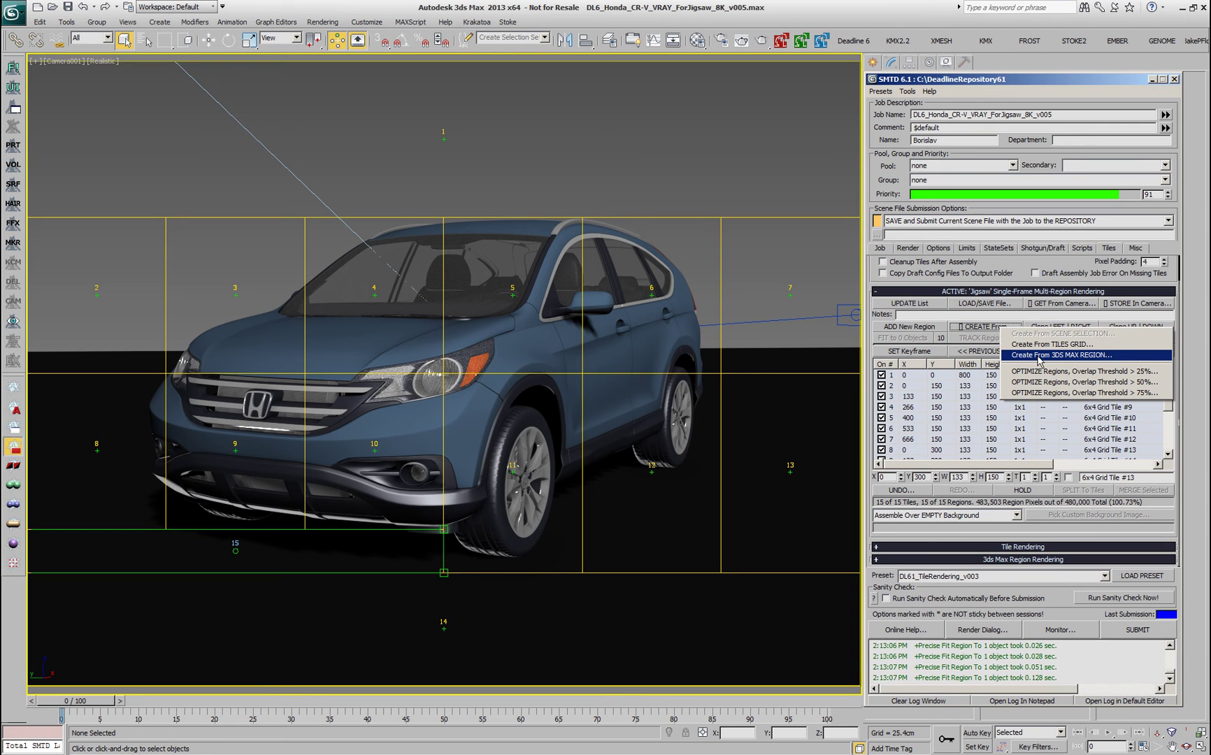
click(1082, 355)
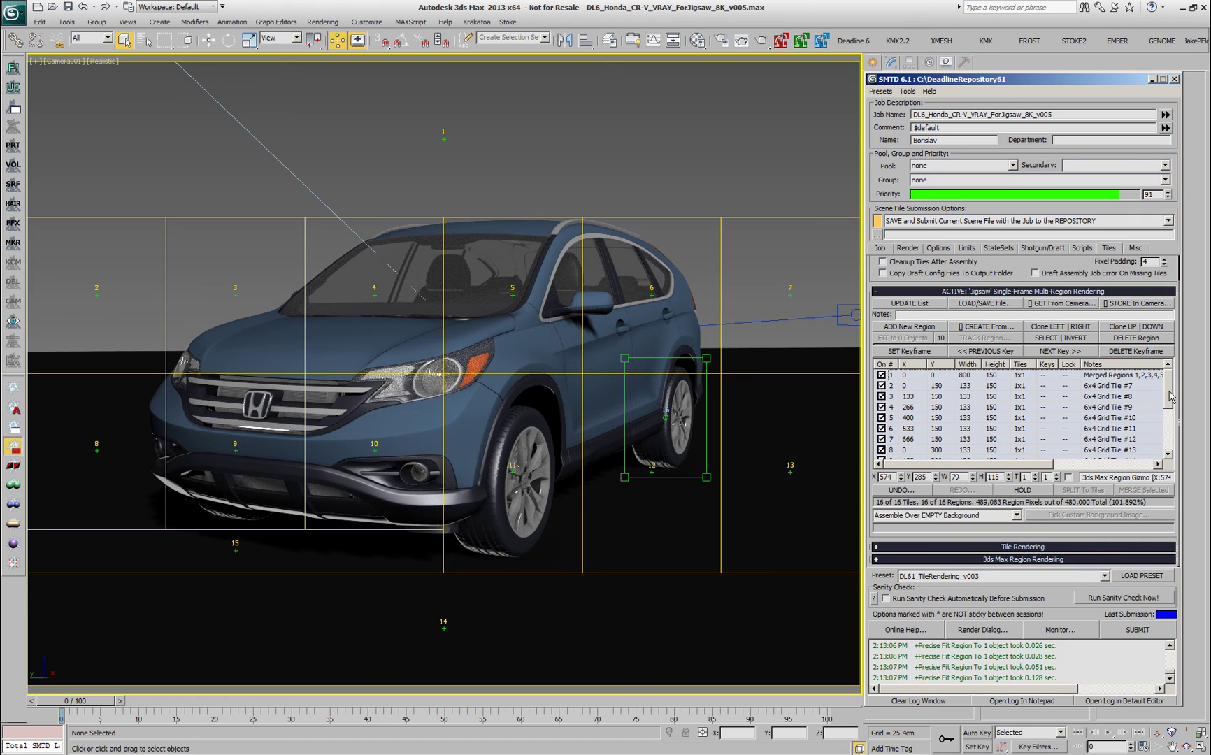
click(907, 490)
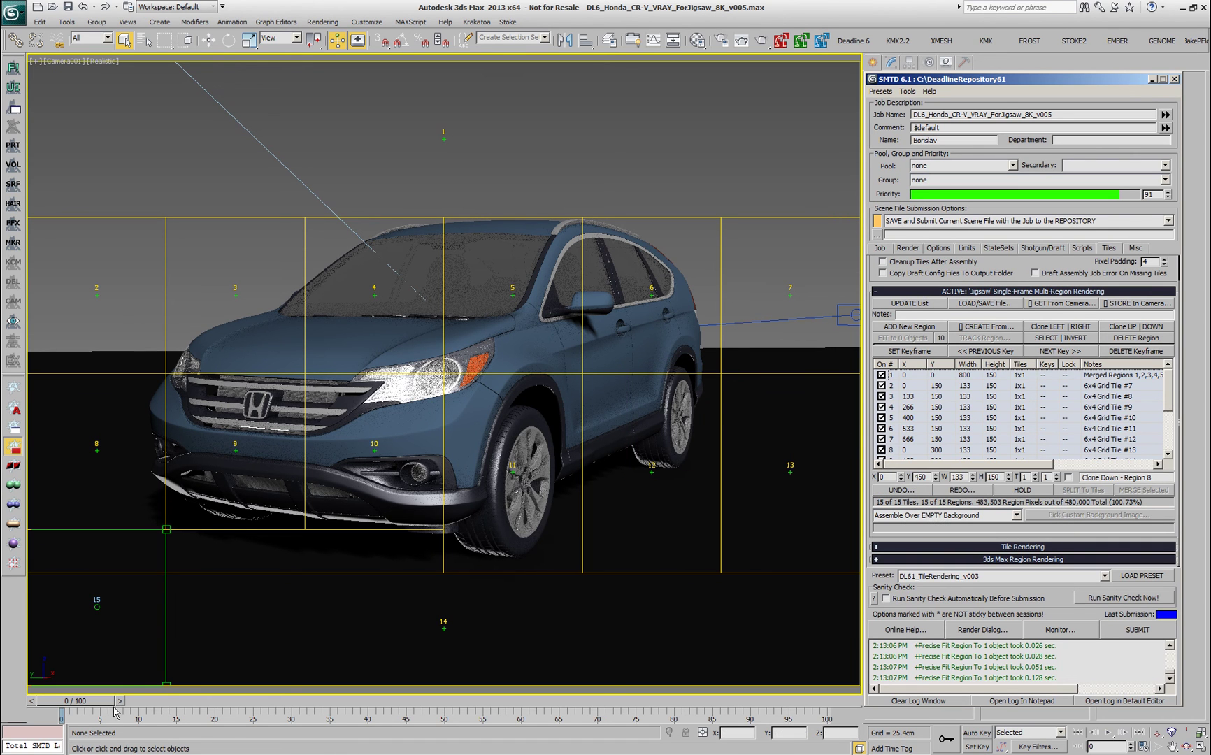
Resize cloned region 15 to 400 x 41 to fill the gap beneath regions 8 to 10, and record a manual hold.
drag(127, 682, 443, 553)
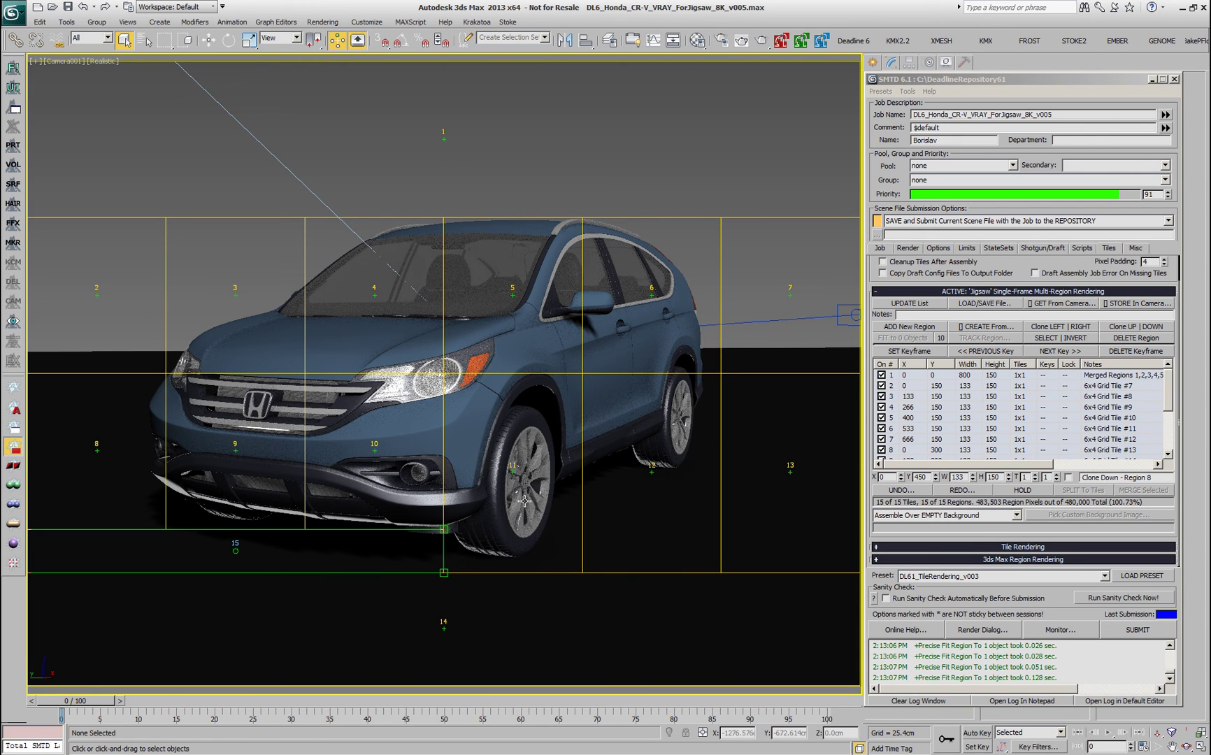
click(1023, 490)
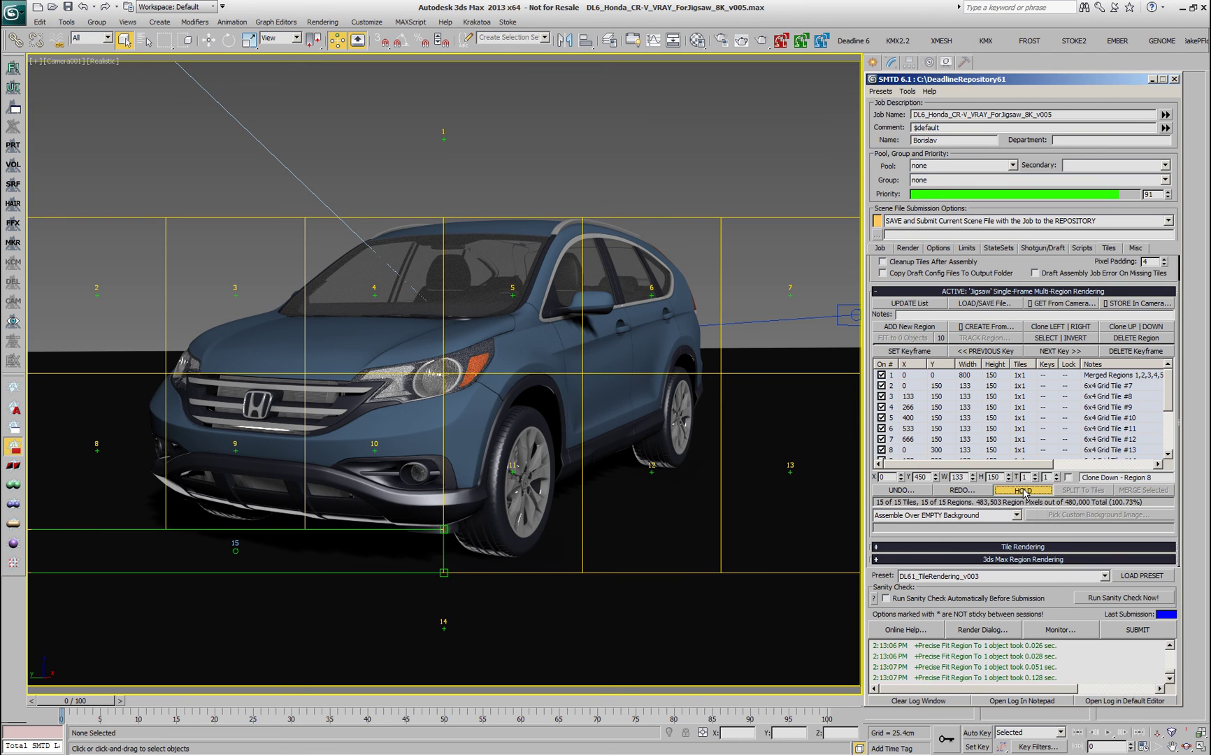
Undo and redo the resizing of region 15, and view the list of undoable region operations.
click(901, 490)
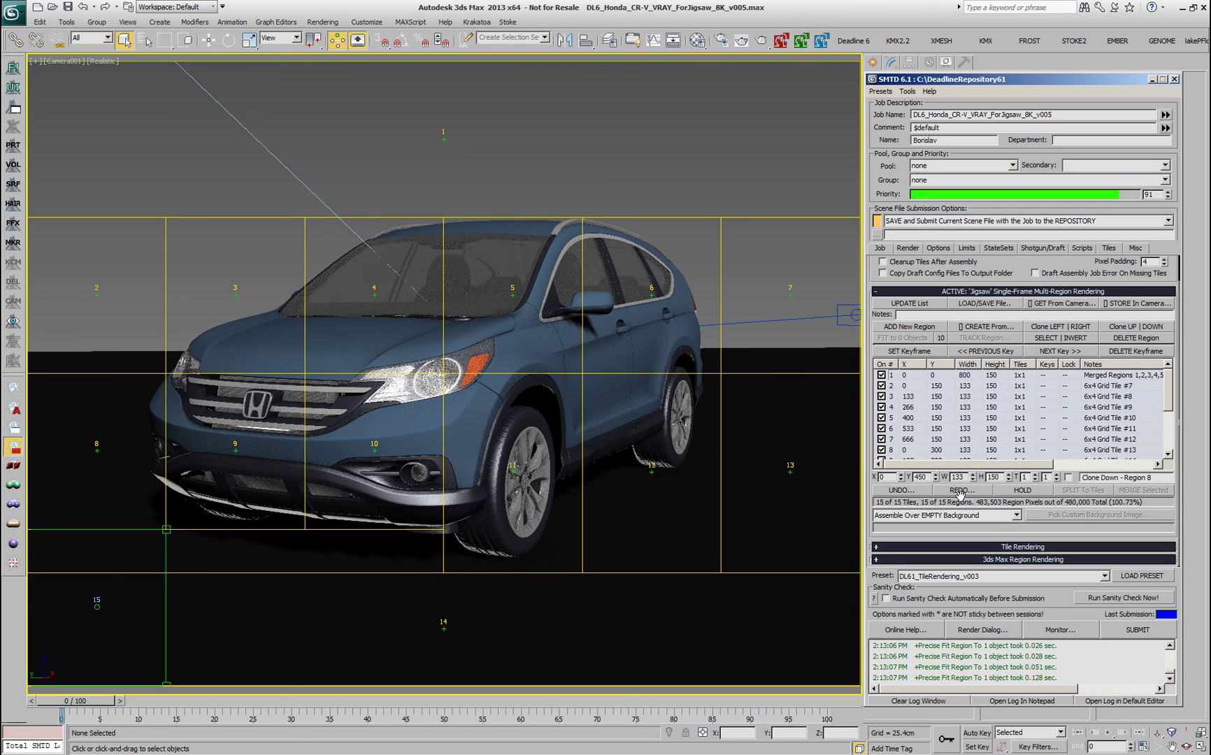
click(961, 490)
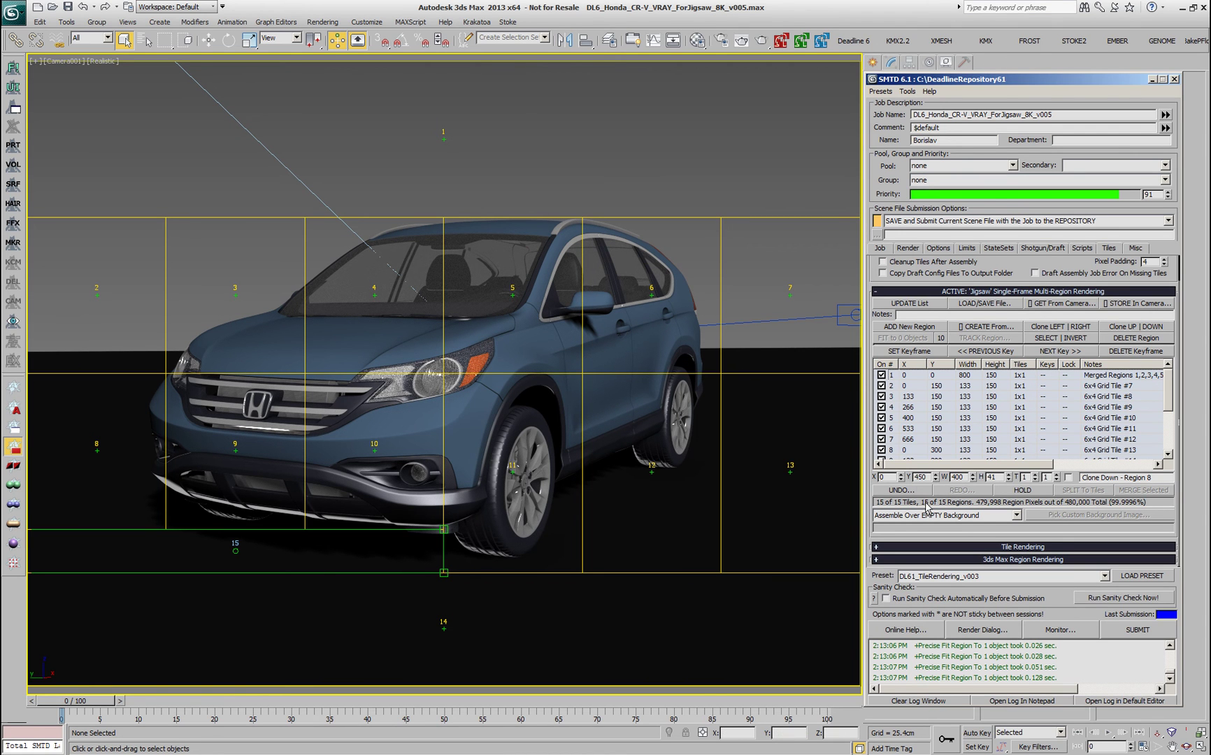
click(902, 490)
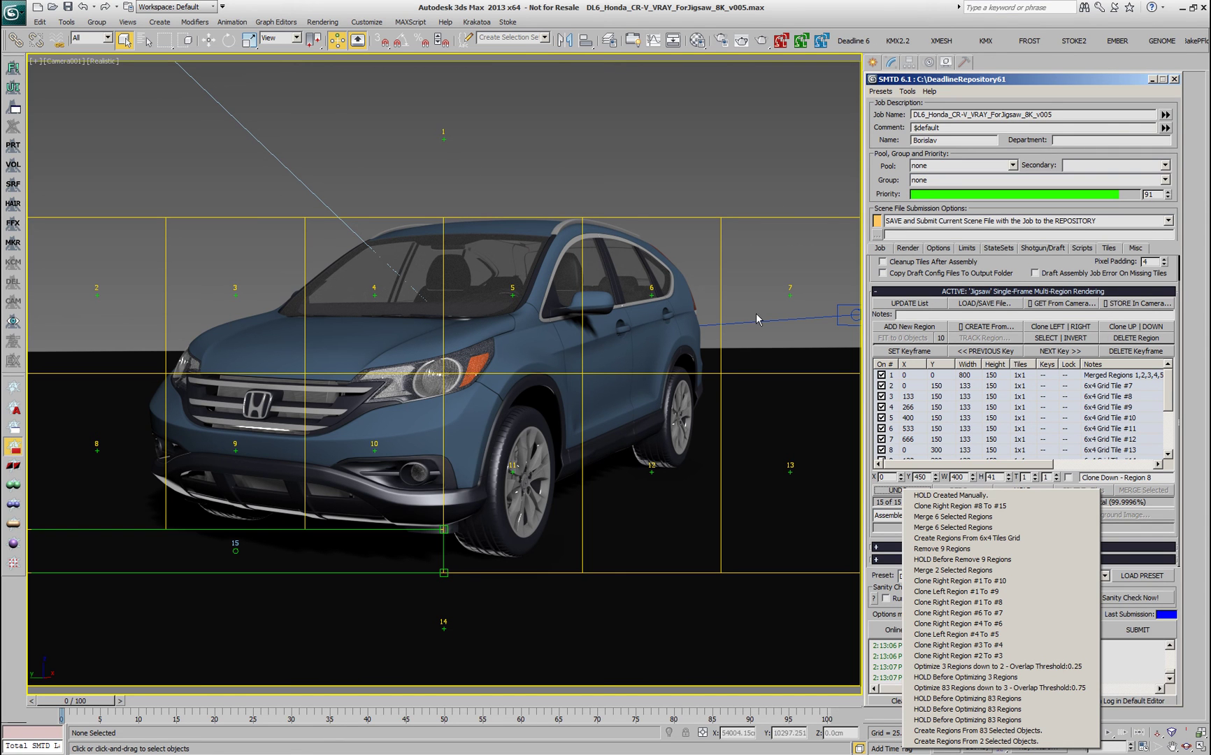
click(873, 274)
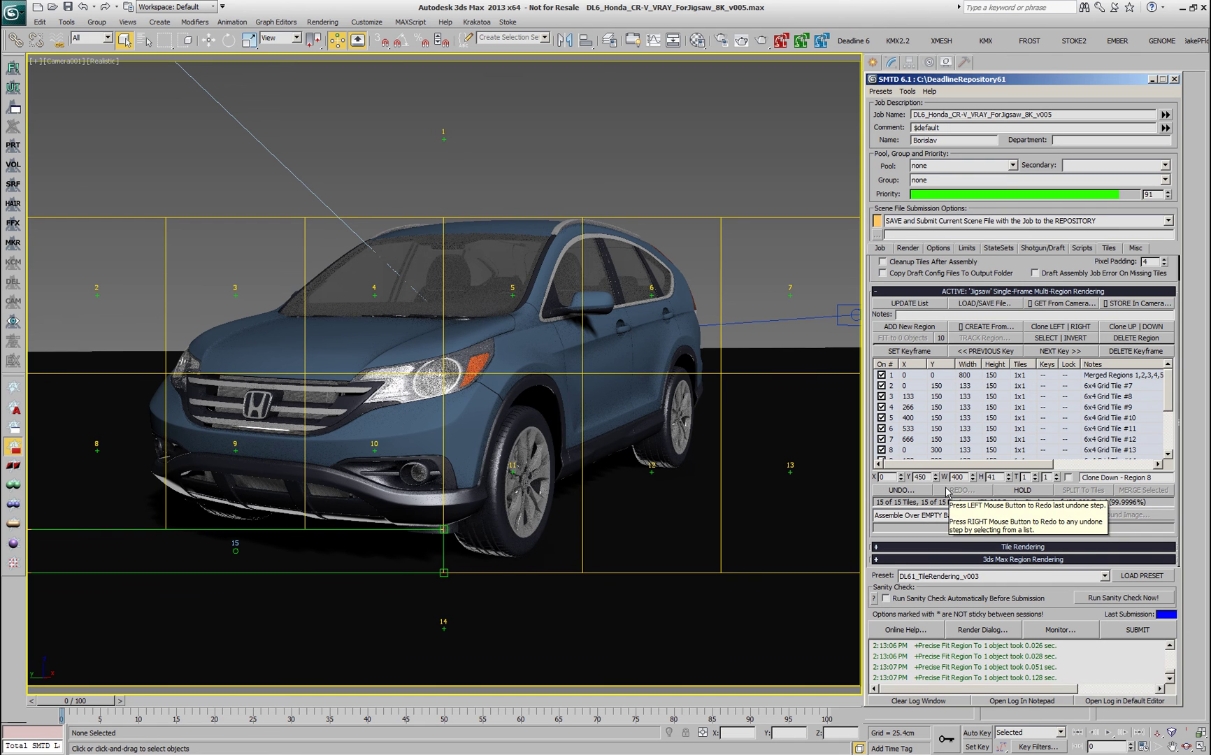
click(1006, 492)
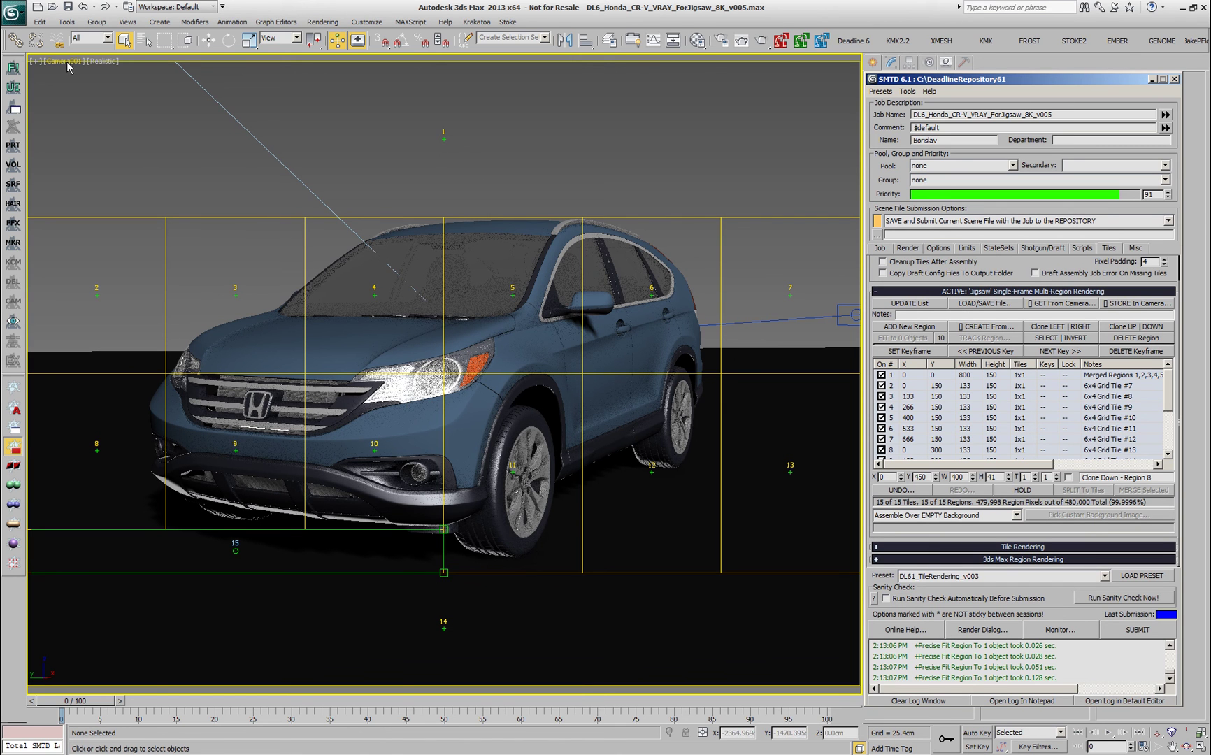
Try to store the regions in the camera from the Perspective view, and switch the viewport back to Camera001.
click(189, 137)
key(p)
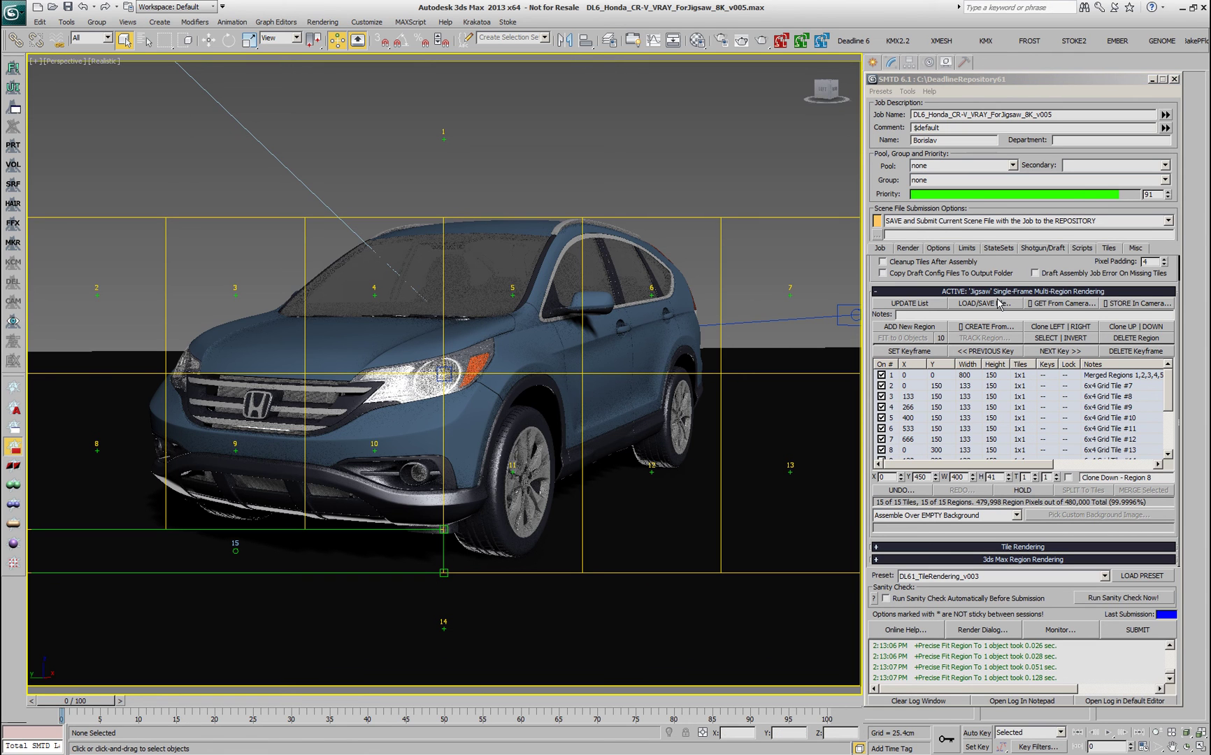
click(1116, 306)
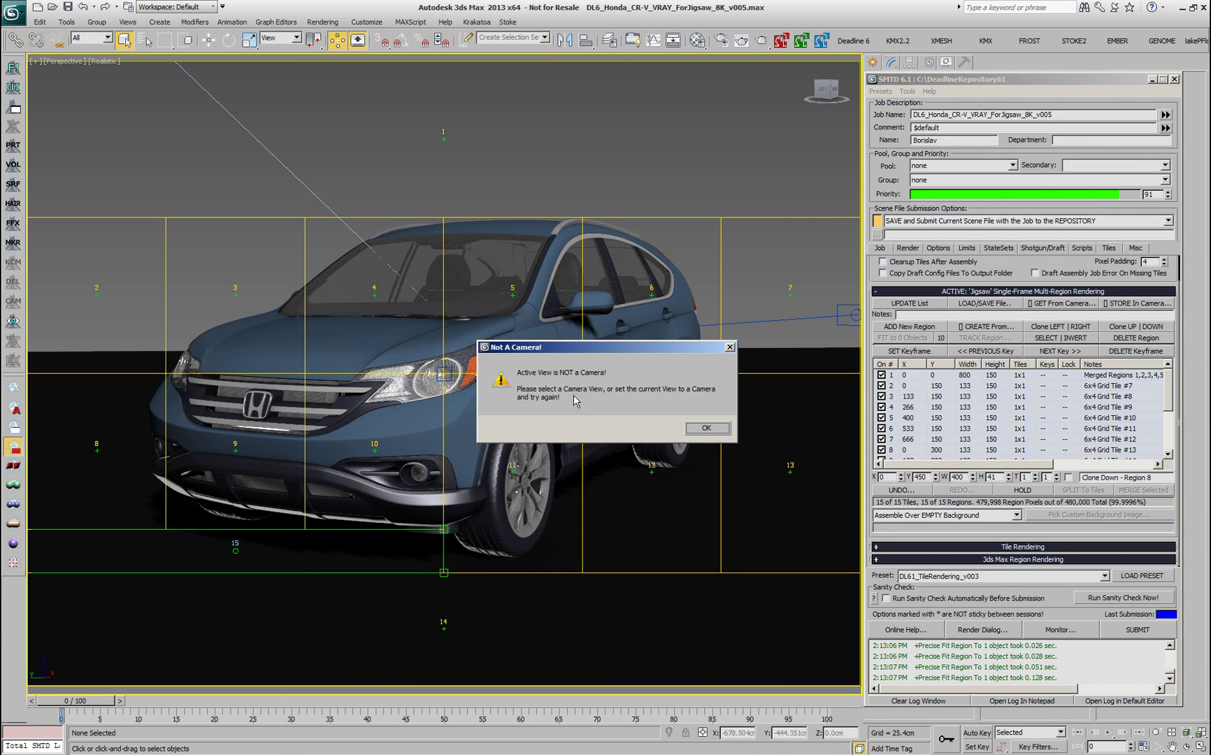
click(707, 429)
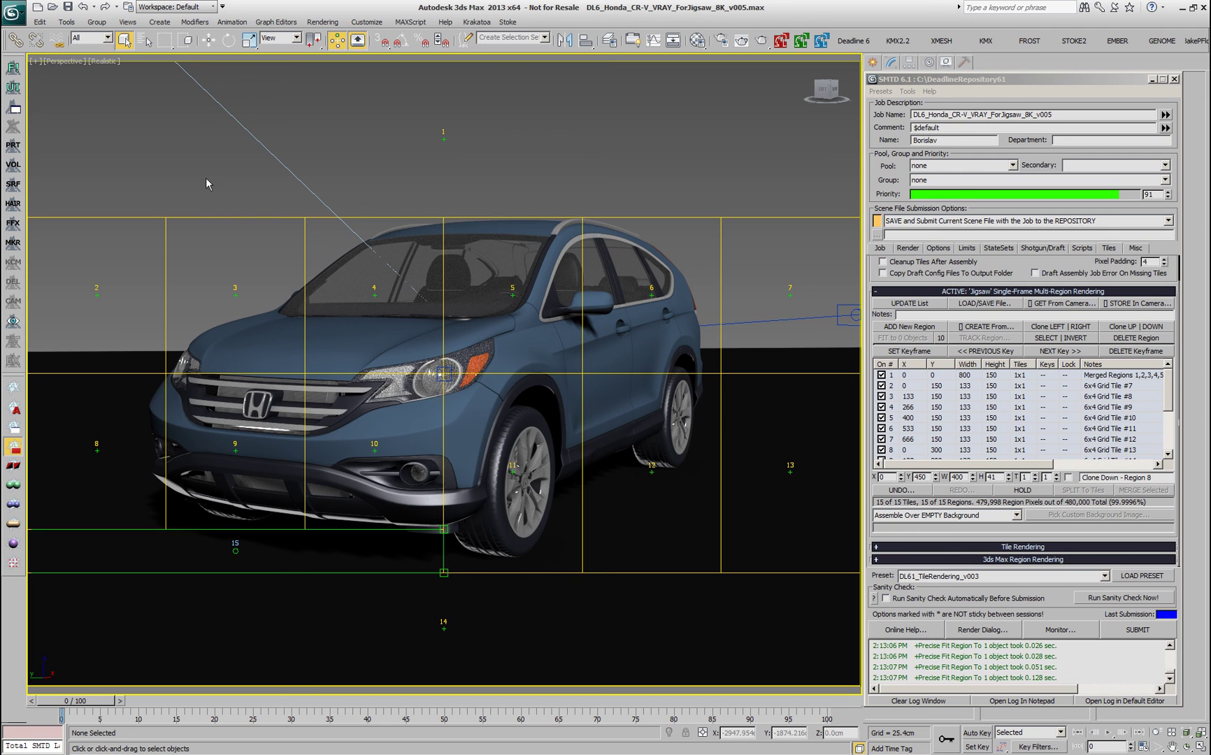
click(74, 68)
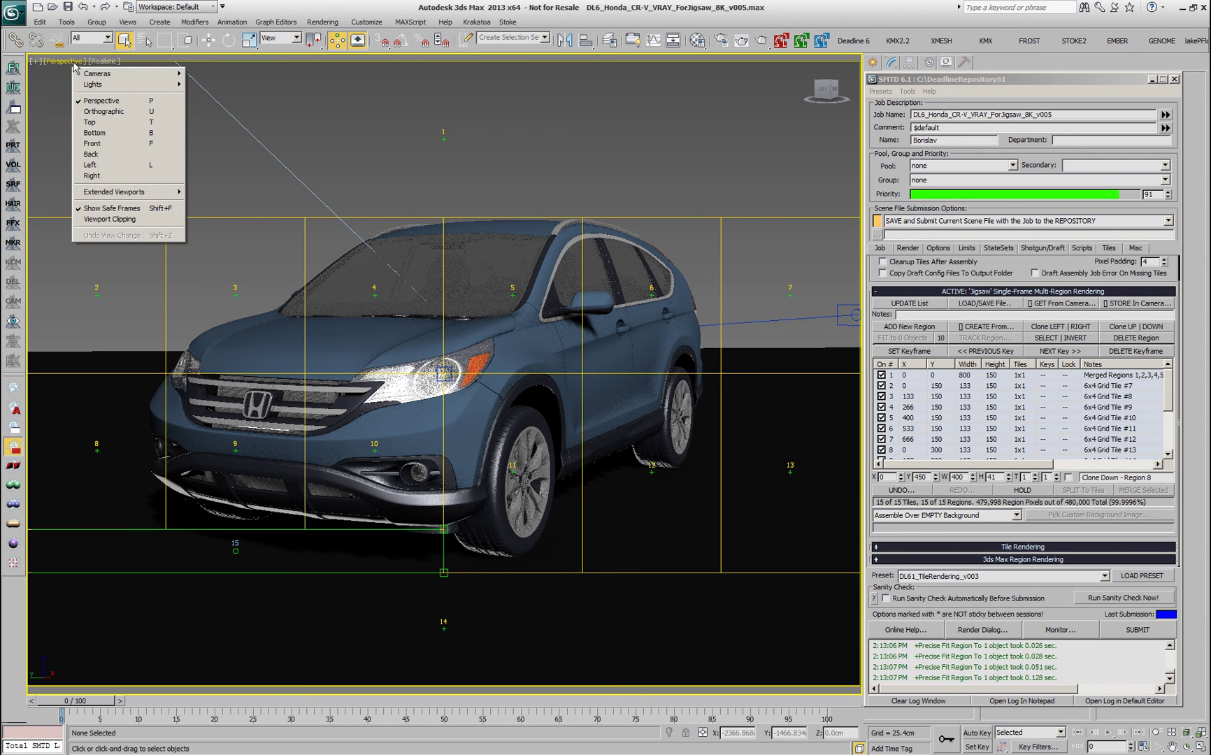
mouse_move(111, 73)
click(211, 75)
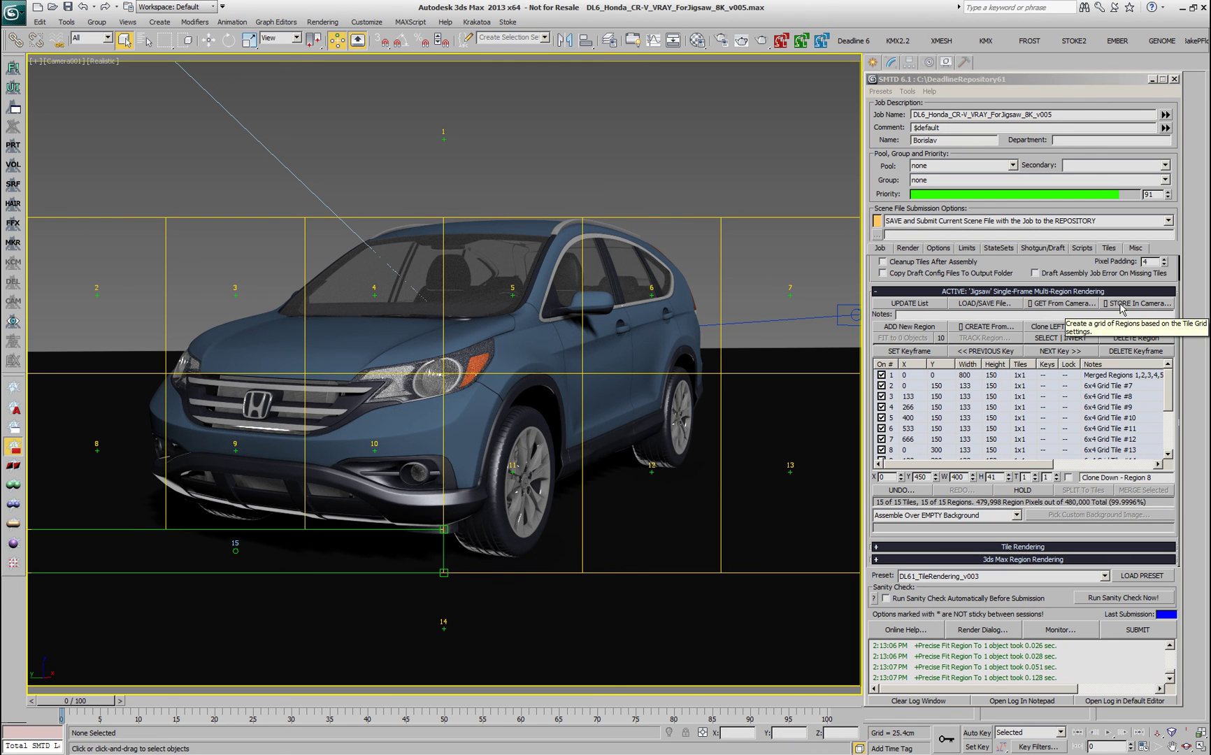
Store the regions in the camera as a new preset with the notes "Demo Test 15", and open the list of presets available from the camera.
click(951, 315)
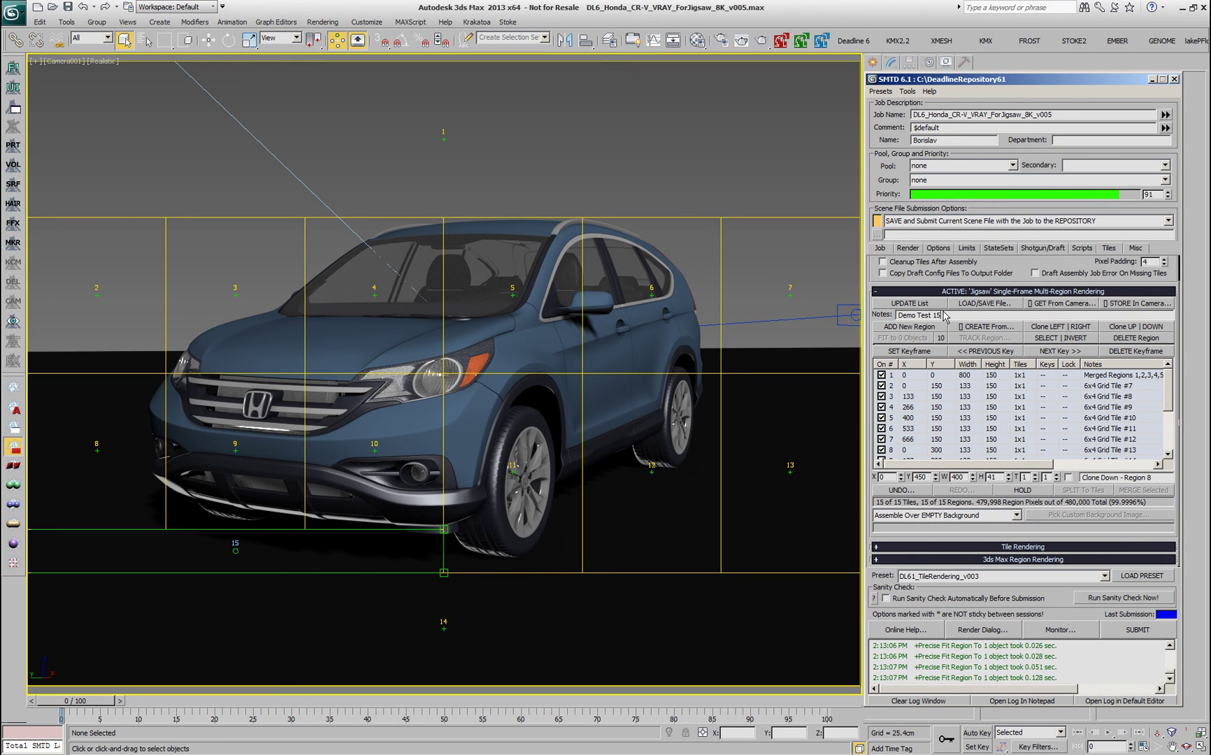
click(1111, 305)
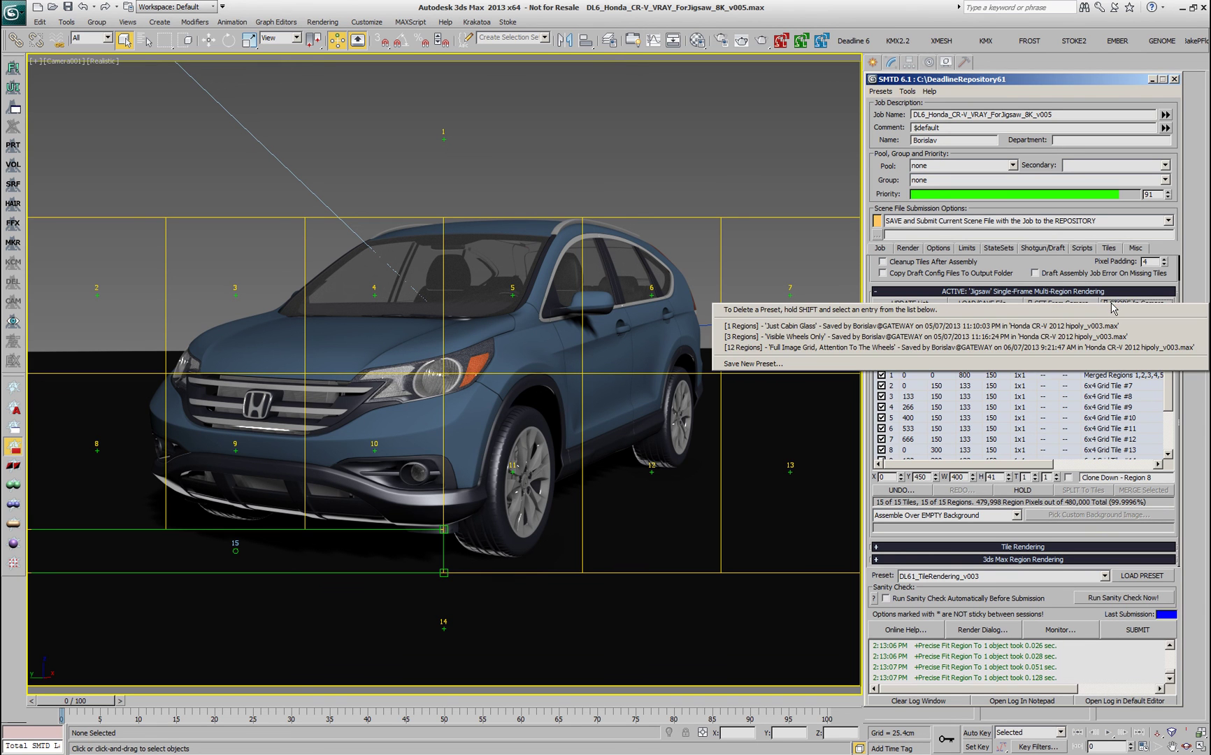
click(755, 366)
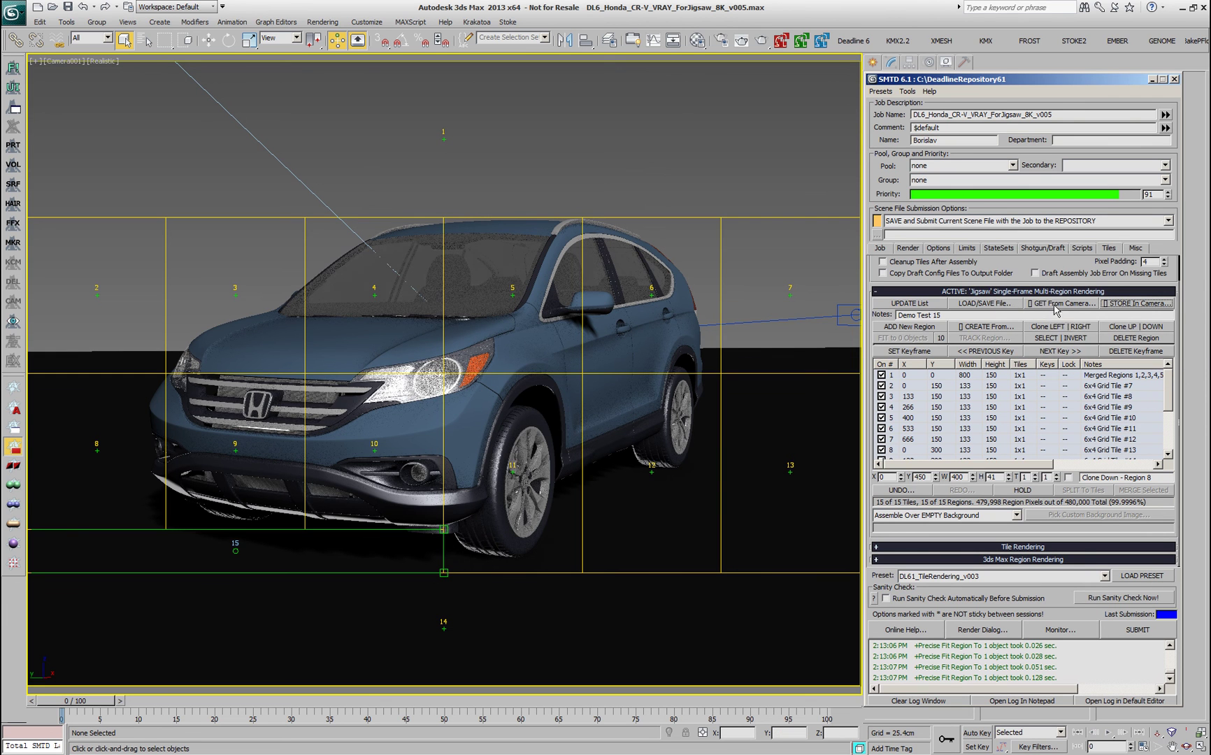
click(1046, 305)
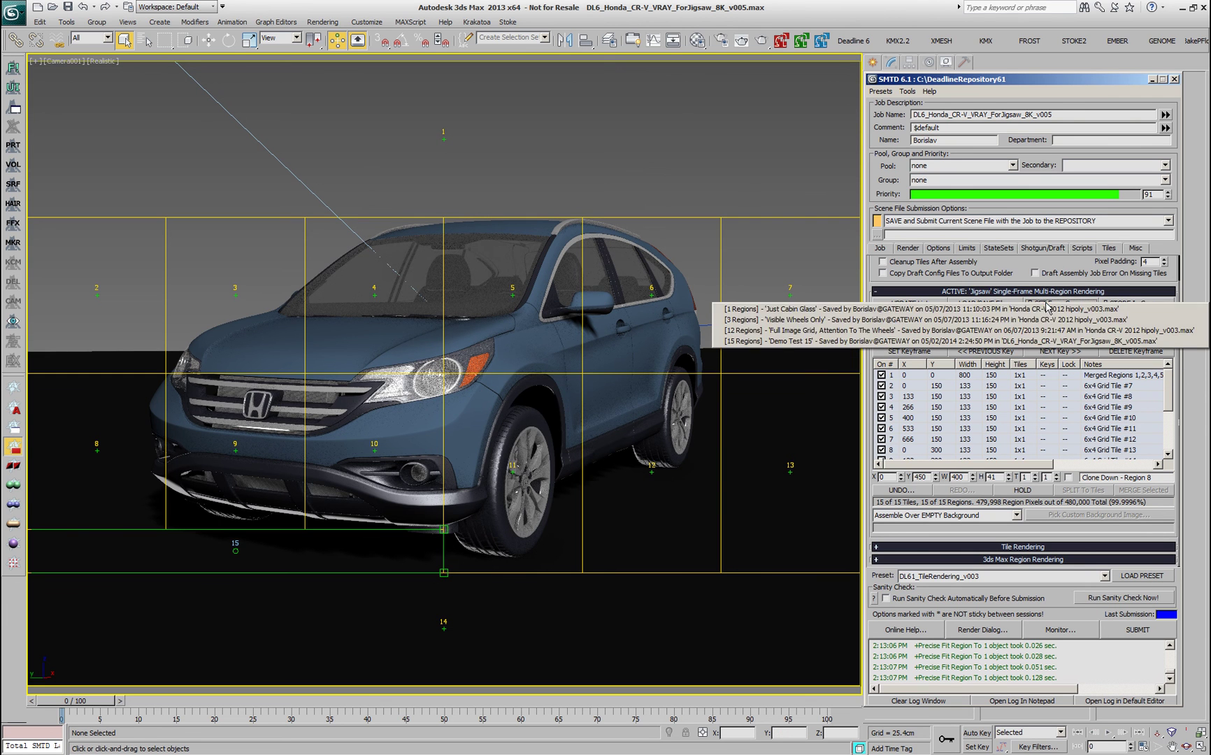
Load the camera's region presets "Full Image Grid, Attention To The Wheels", "Just Cabin Glass" and "Visible Wheels Only" one after another.
click(808, 332)
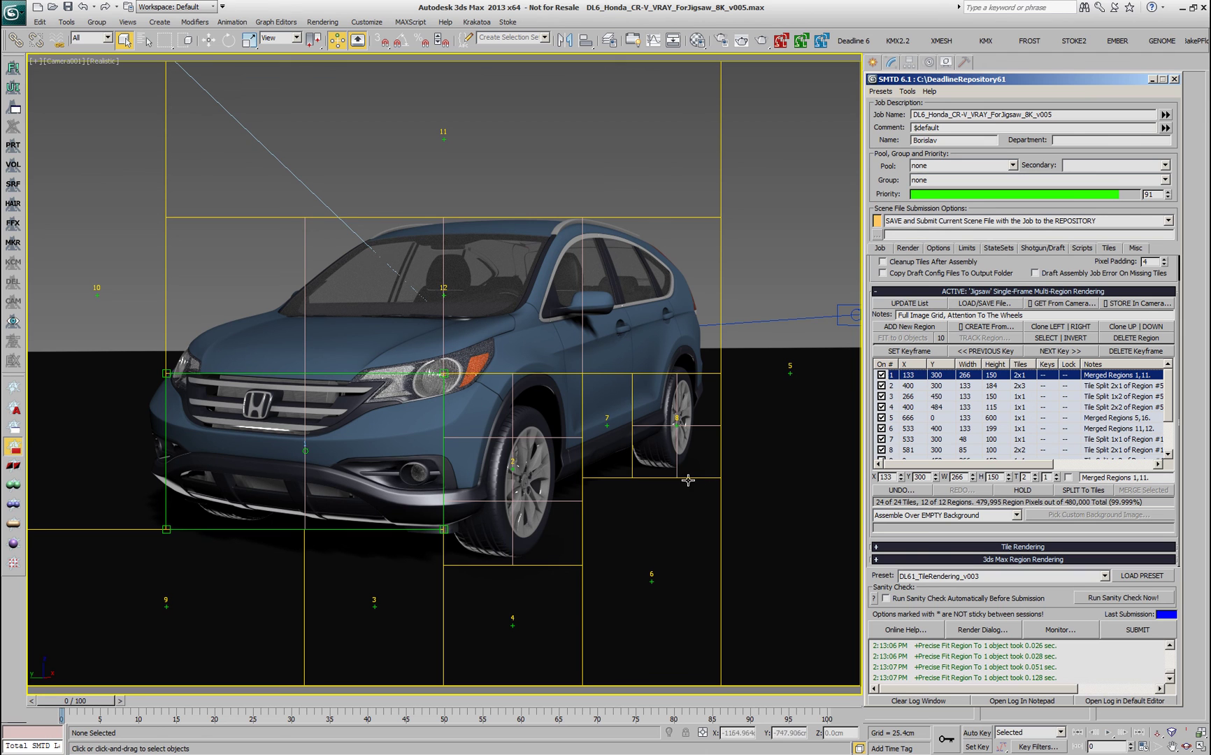
click(1077, 305)
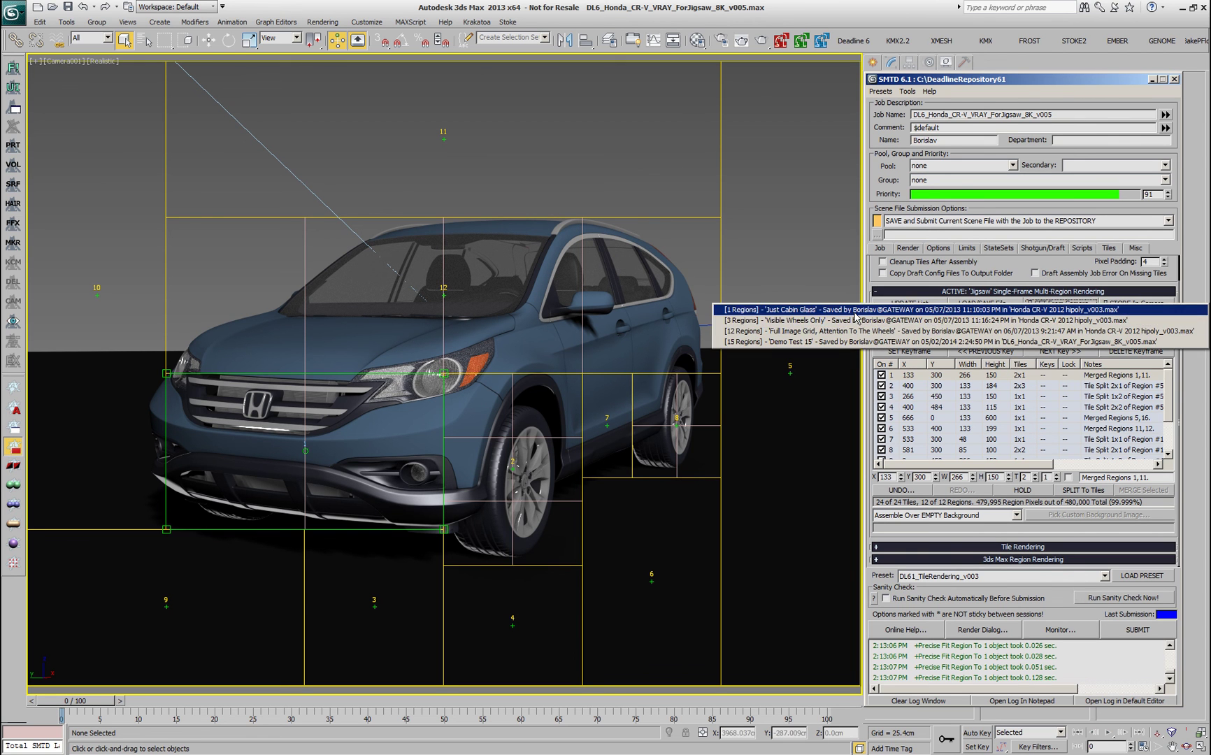
click(930, 308)
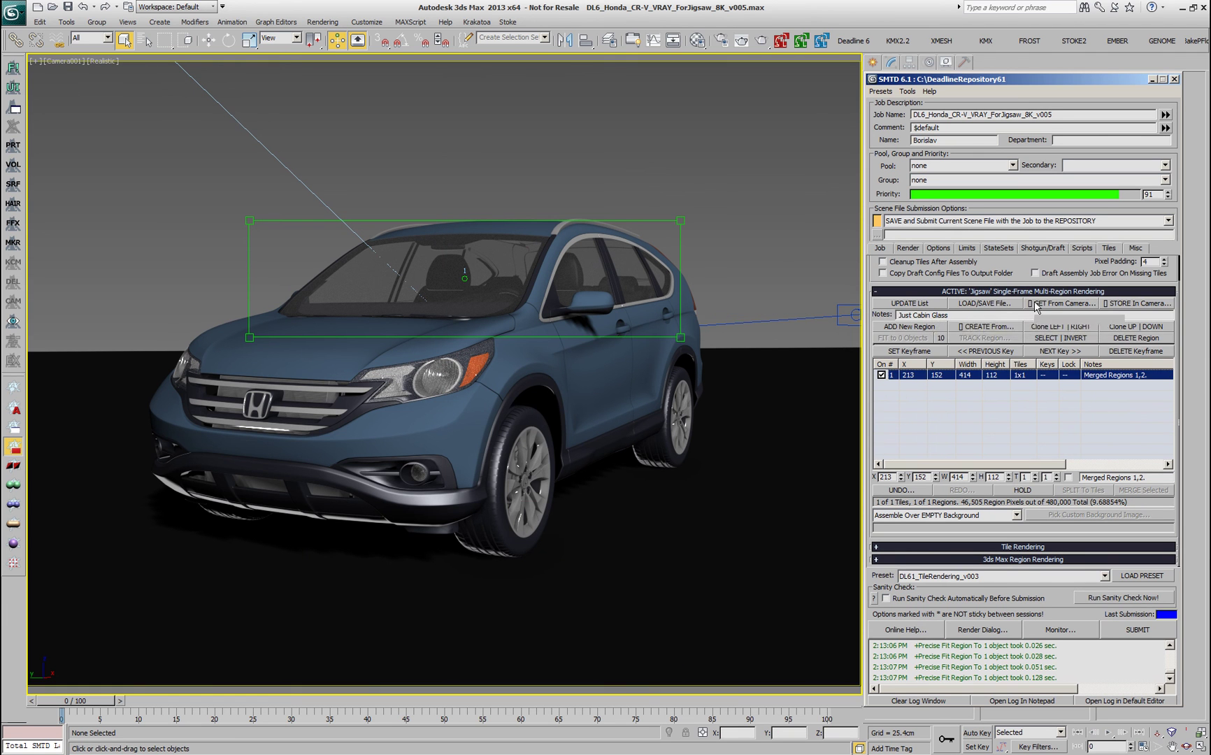
click(1063, 304)
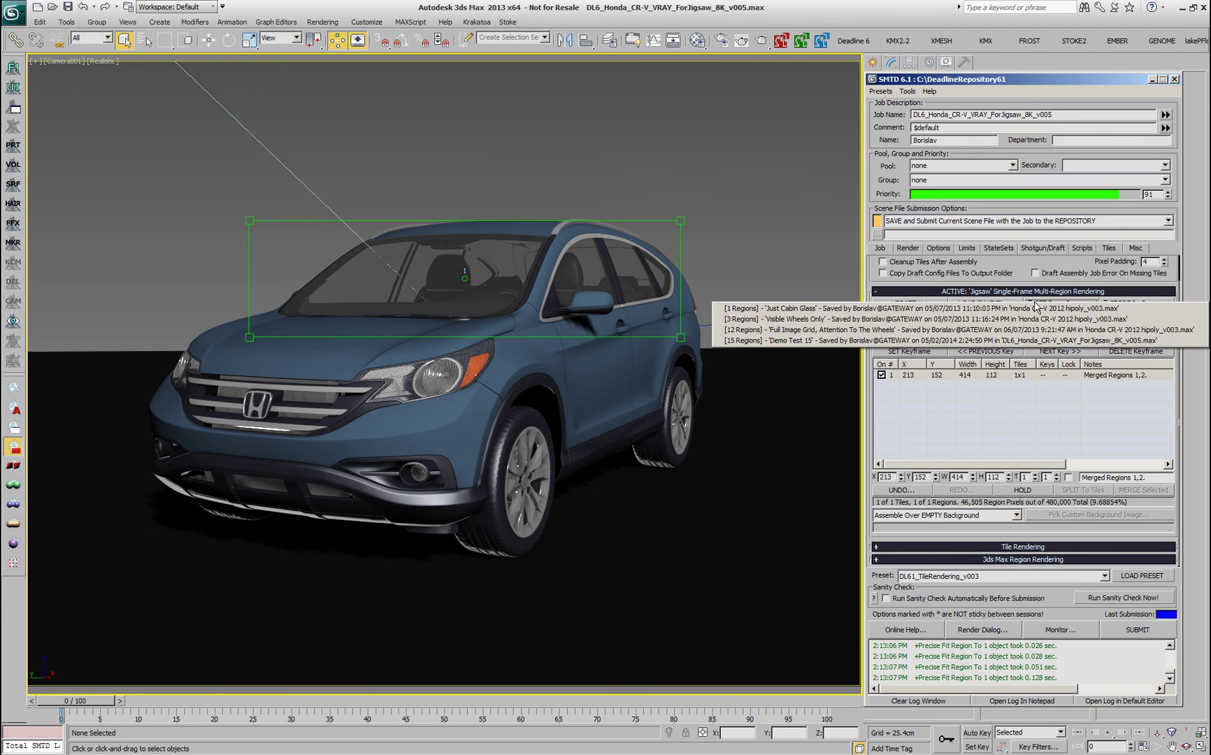
click(911, 320)
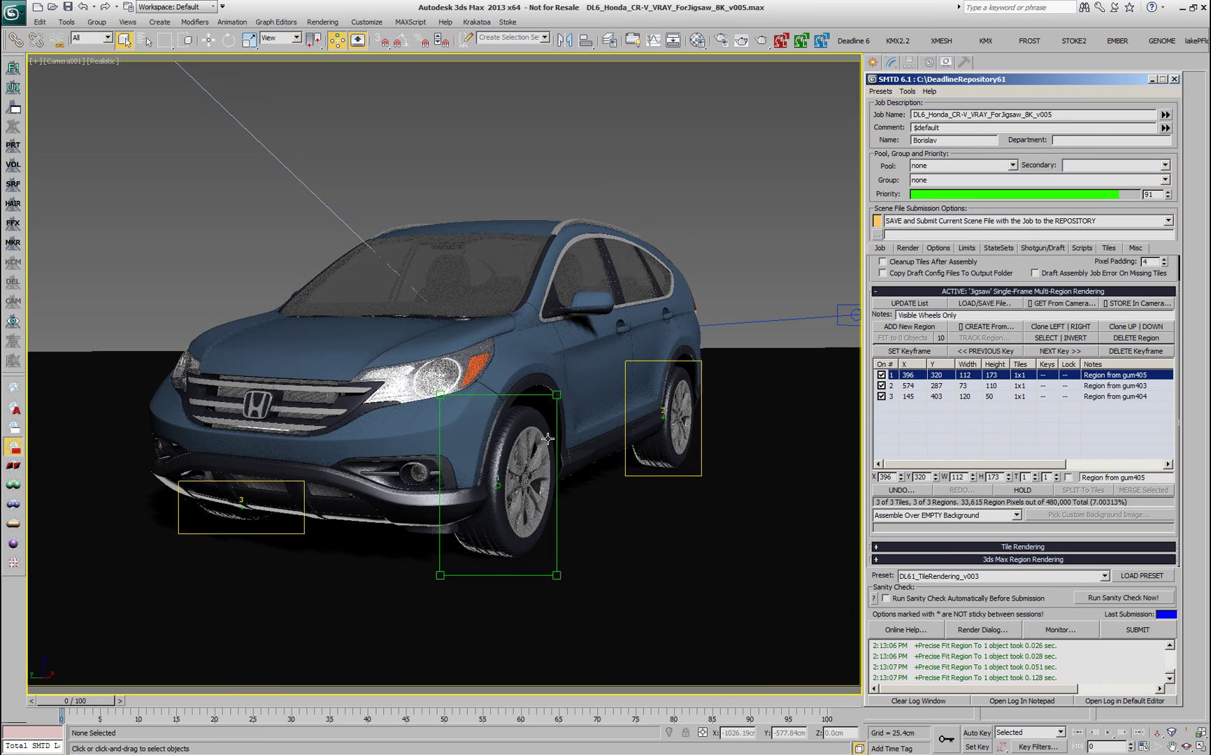
Reload the "Demo Test 15" region preset from the camera, and view the options for loading, merging and saving regions as disk preset files.
click(1042, 305)
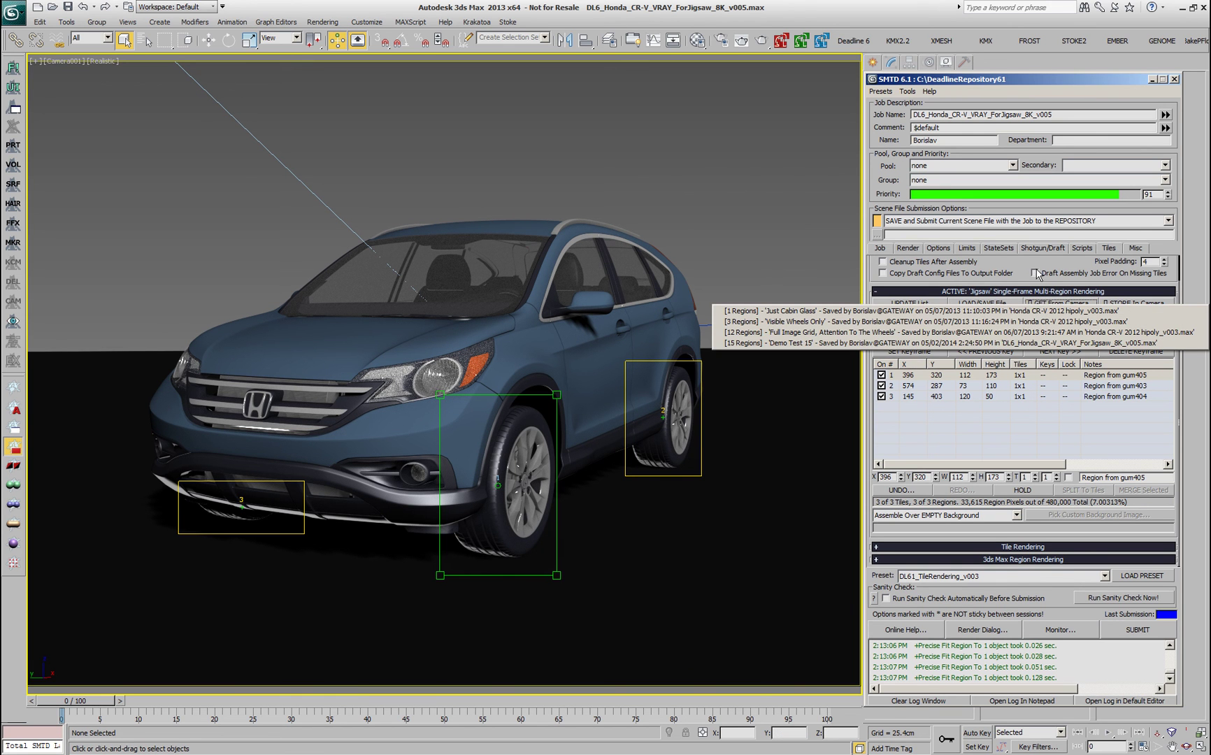
click(1013, 343)
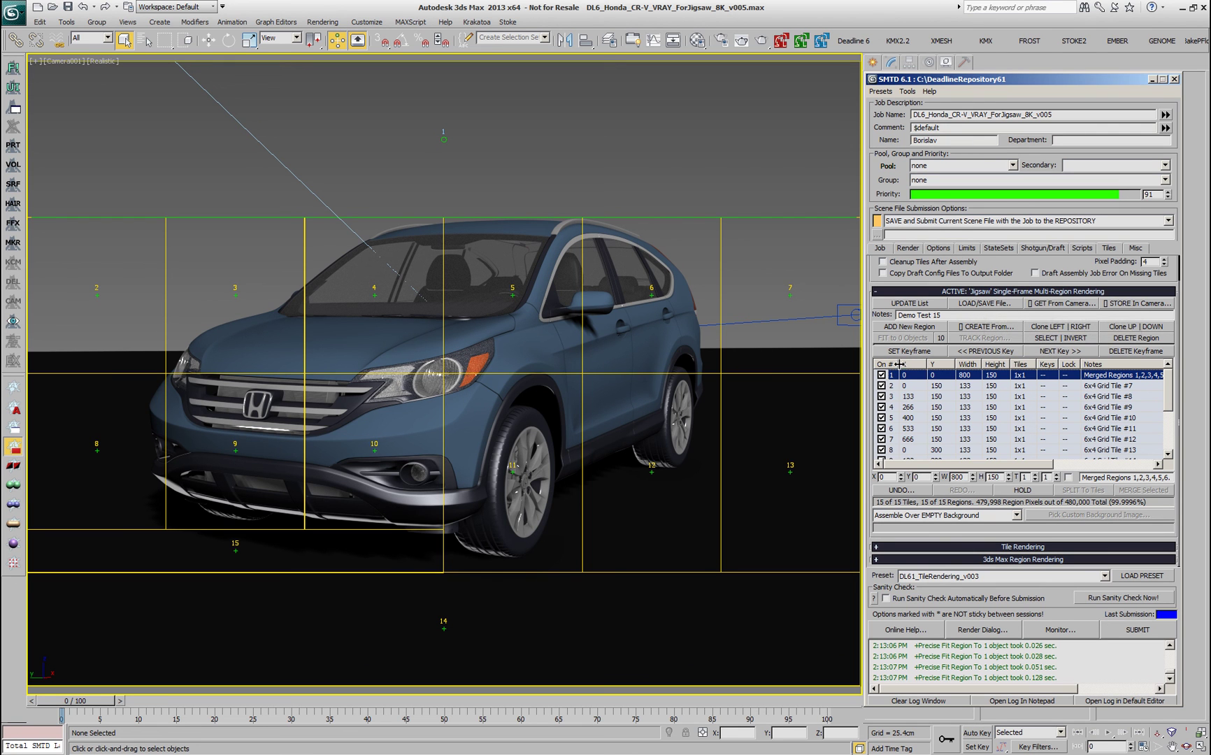
click(975, 304)
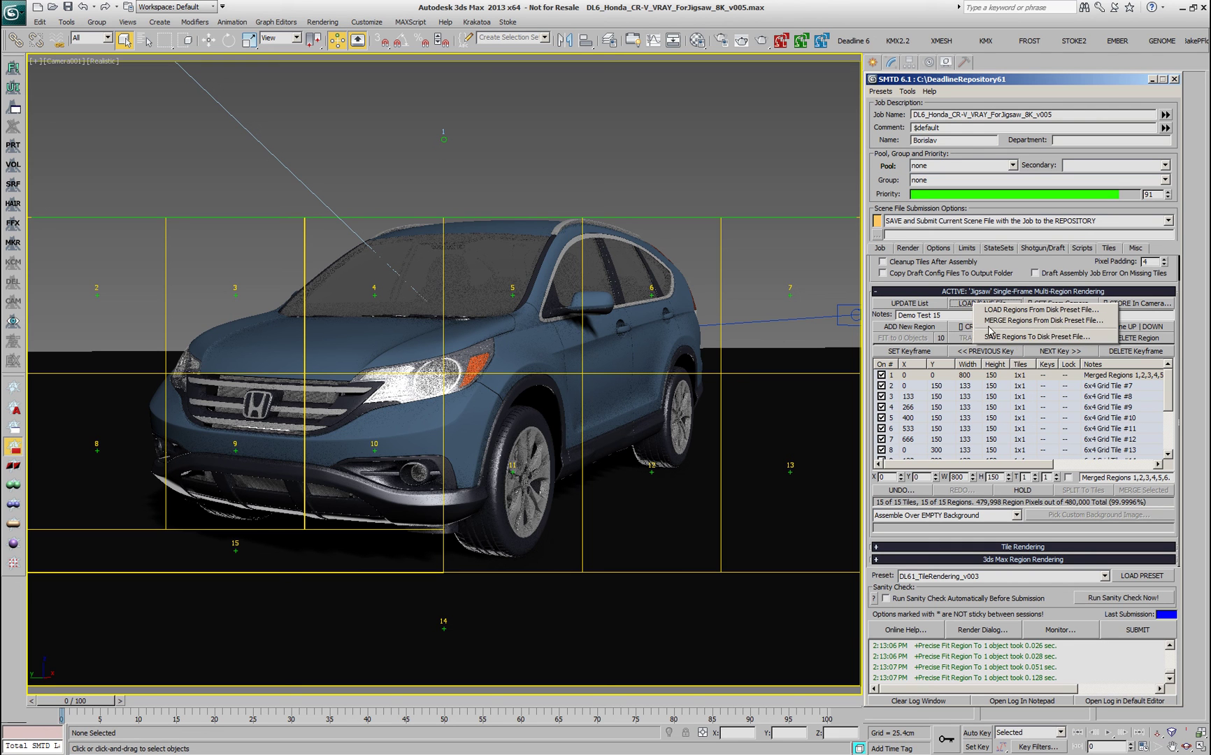
click(870, 278)
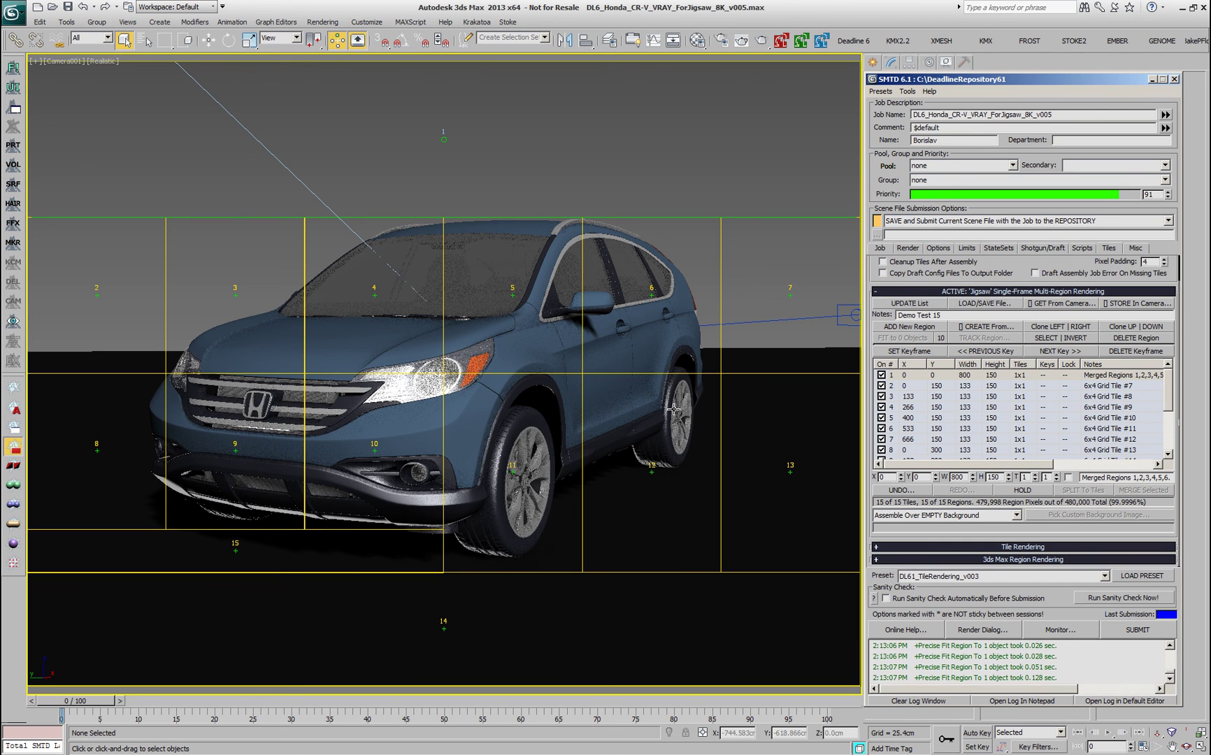